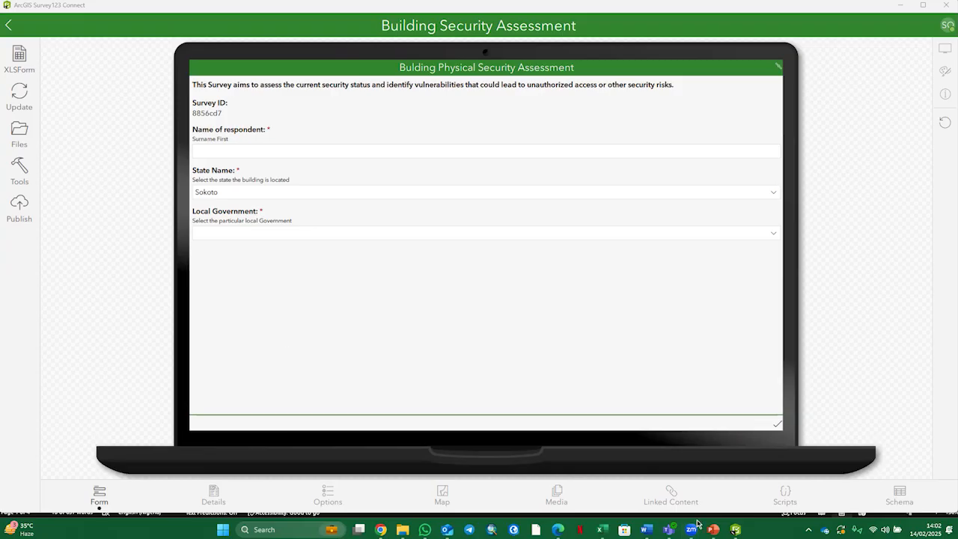
Review the Building Information questions in the DSA Intern Training Assessment Questions document in Word
{"action": "mouse_move", "coordinate": [646, 529]}
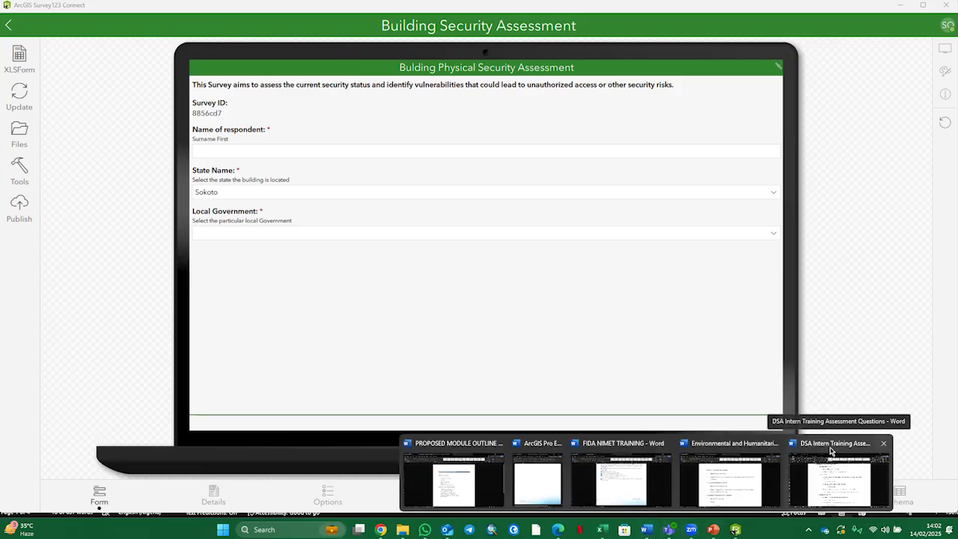
{"action": "left_click", "coordinate": [832, 470]}
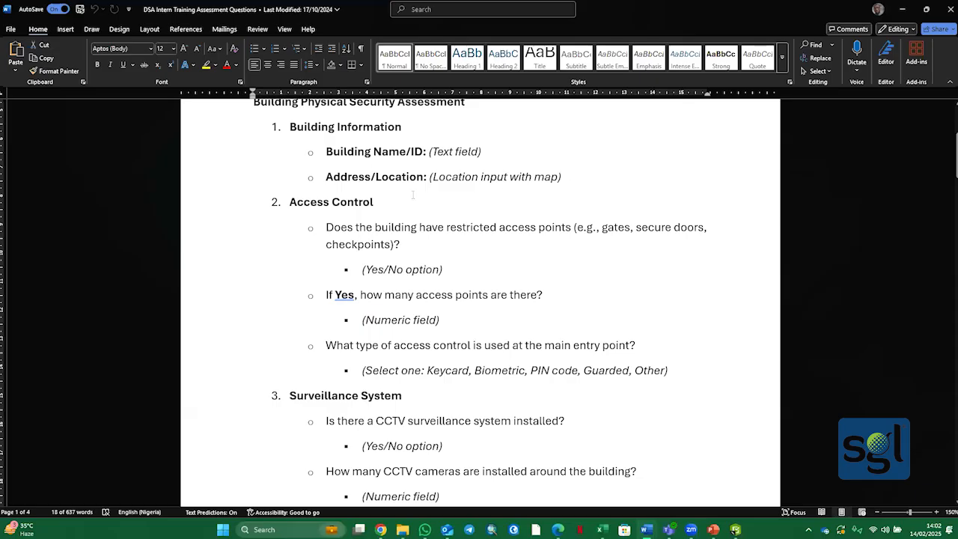
{"action": "scroll", "coordinate": [449, 192], "scroll_direction": "up", "scroll_amount": 2}
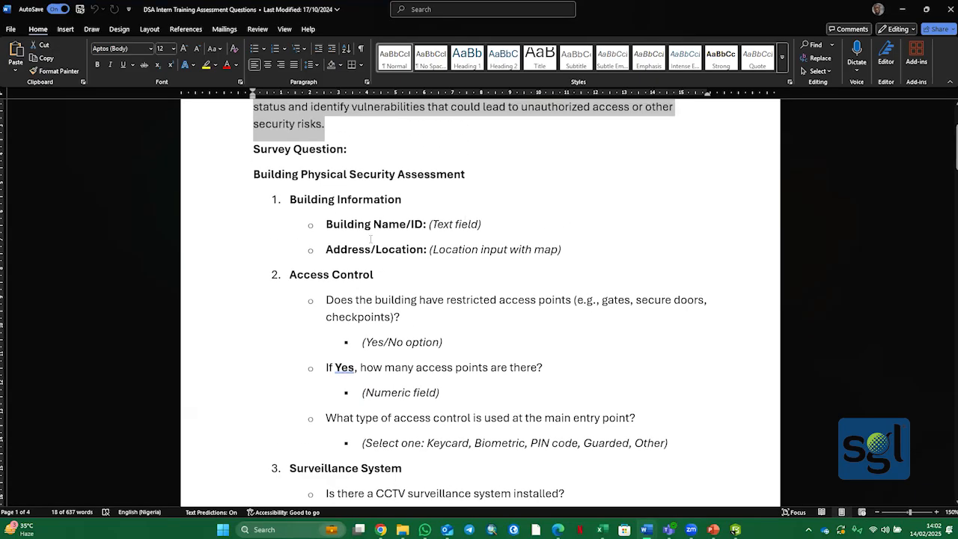
{"action": "left_click", "coordinate": [902, 15]}
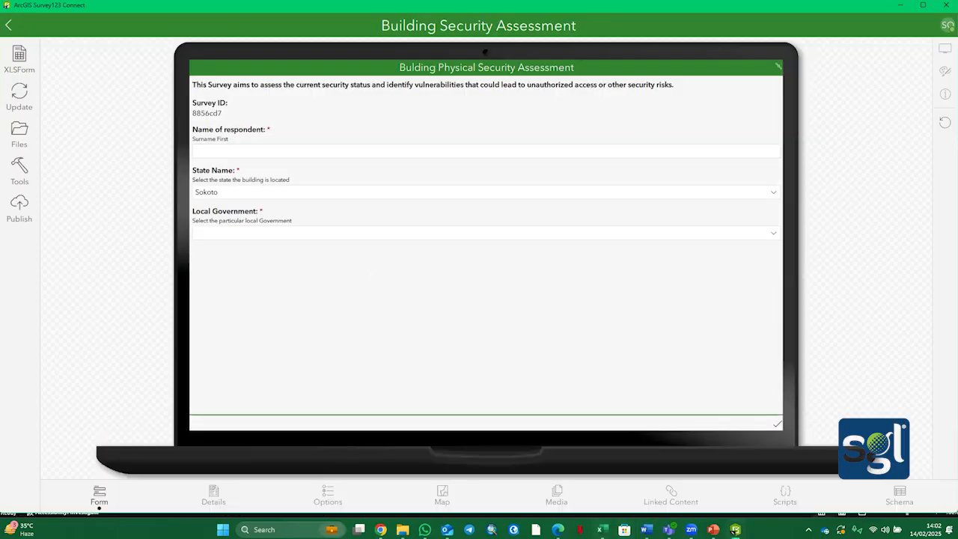
In the Building Security Assessment workbook in Excel, add a geopoint question named Location in row 7 of the survey sheet
{"action": "mouse_move", "coordinate": [601, 529]}
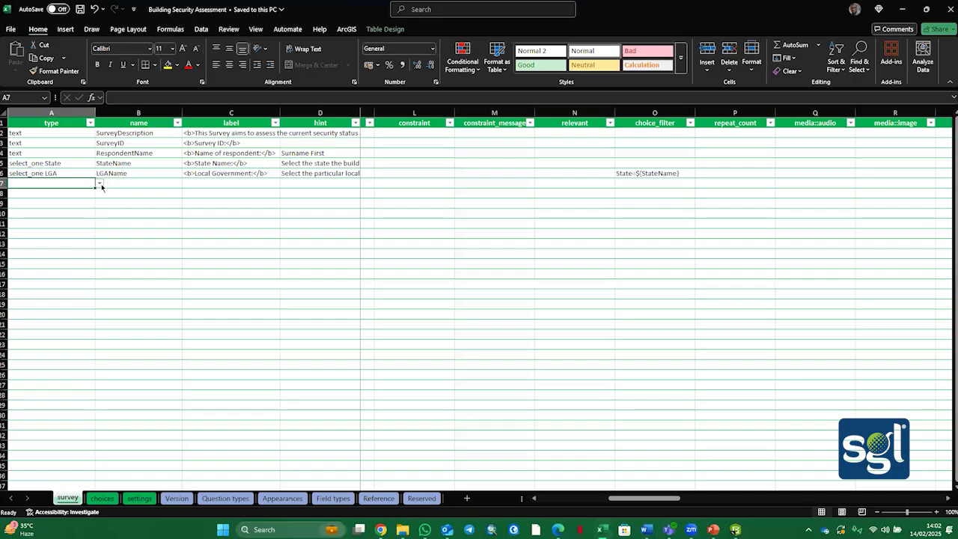
{"action": "left_click", "coordinate": [99, 183]}
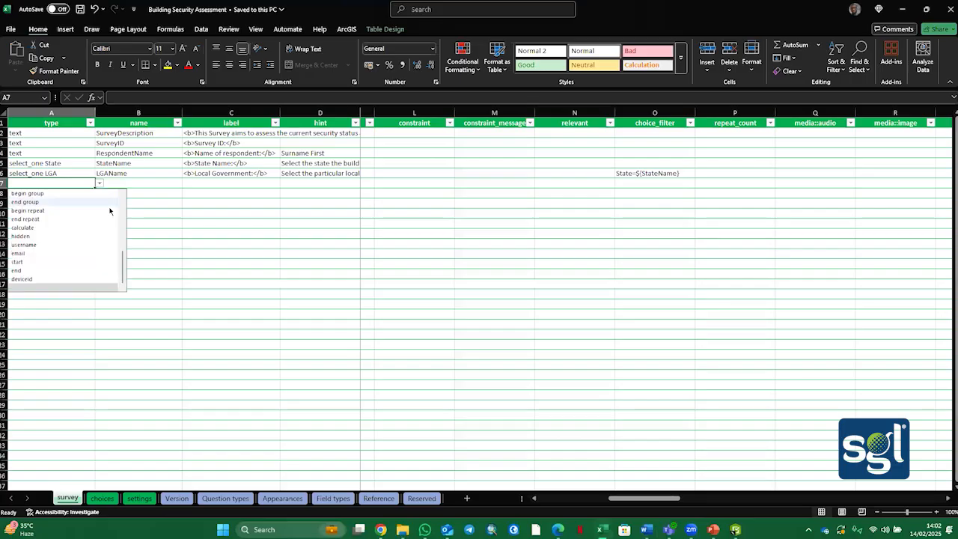
{"action": "scroll", "coordinate": [81, 229], "scroll_direction": "up", "scroll_amount": 1}
{"action": "scroll", "coordinate": [81, 229], "scroll_direction": "up", "scroll_amount": 2}
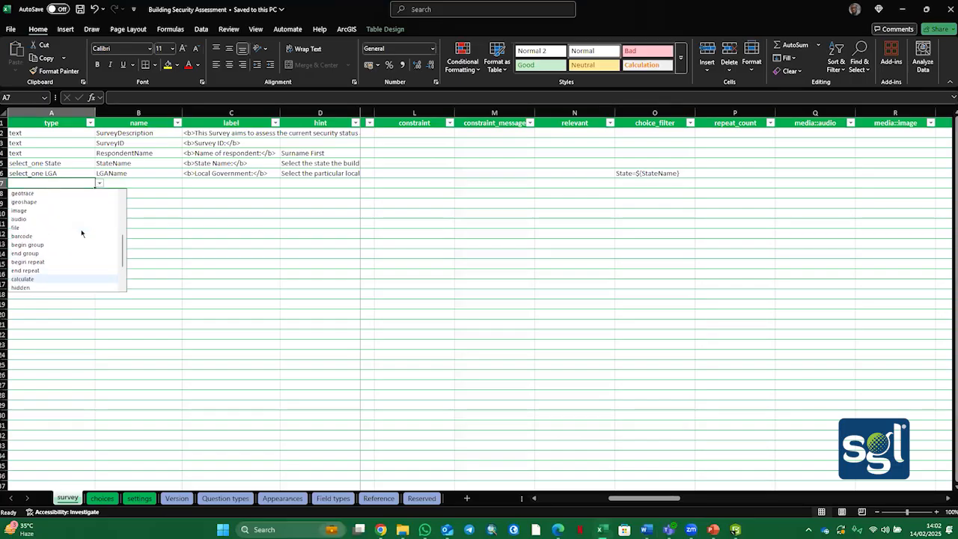
{"action": "scroll", "coordinate": [33, 228], "scroll_direction": "up", "scroll_amount": 1}
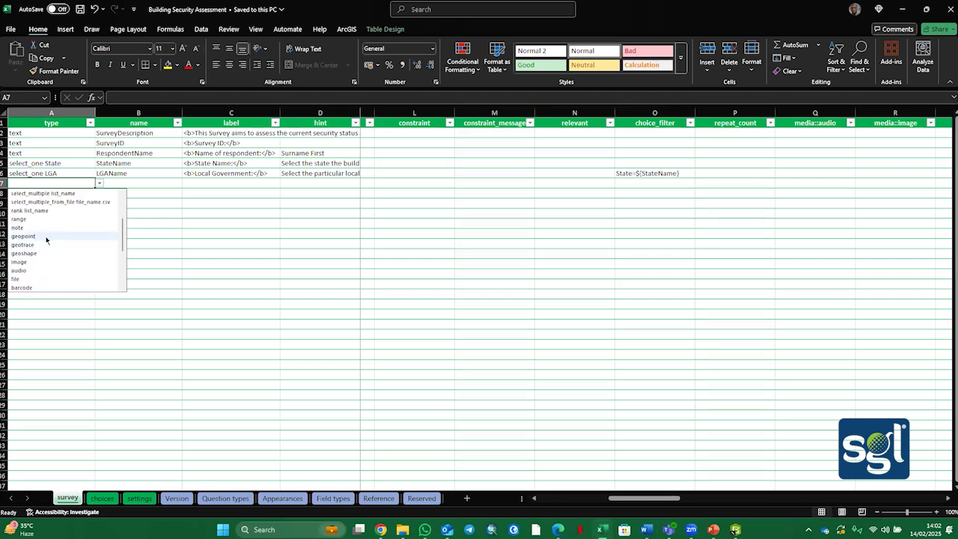
{"action": "left_click", "coordinate": [45, 238]}
{"action": "left_click", "coordinate": [138, 187]}
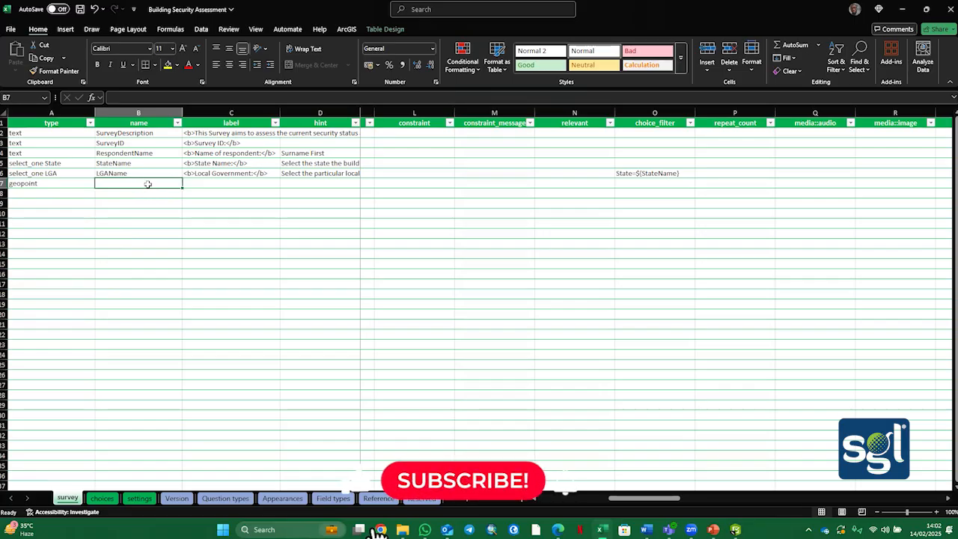
{"action": "type", "text": "Loca"}
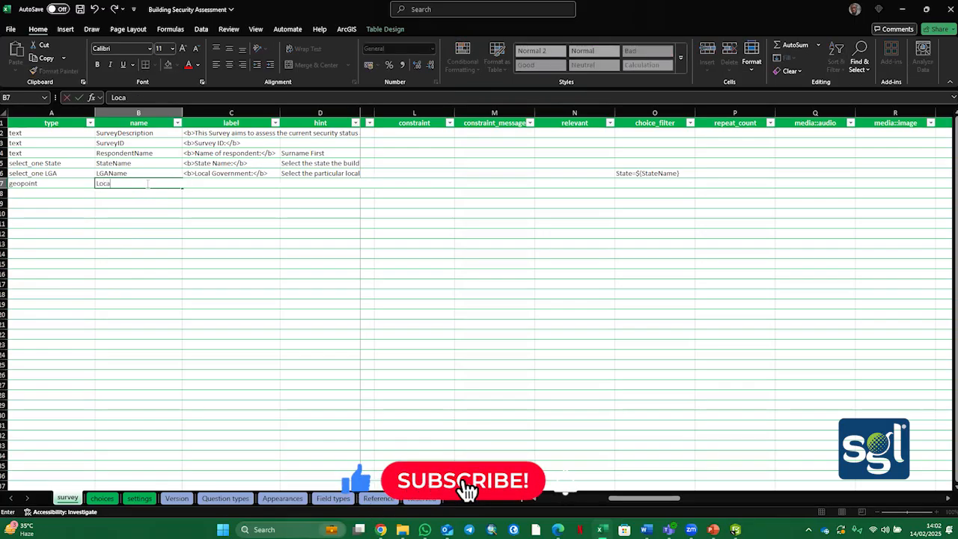
{"action": "type", "text": "tion"}
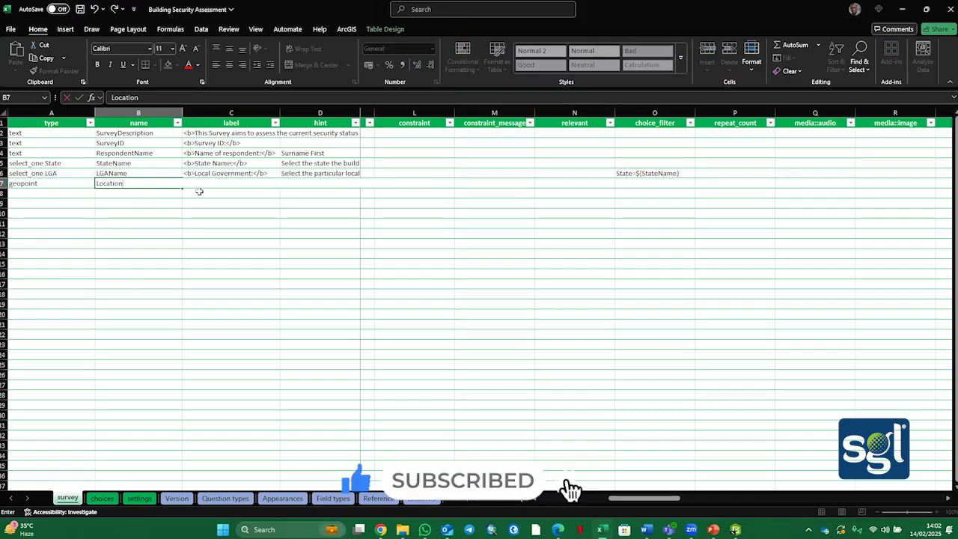
Label the Location question "<b>Building Location:</b>"
{"action": "key", "text": "Tab"}
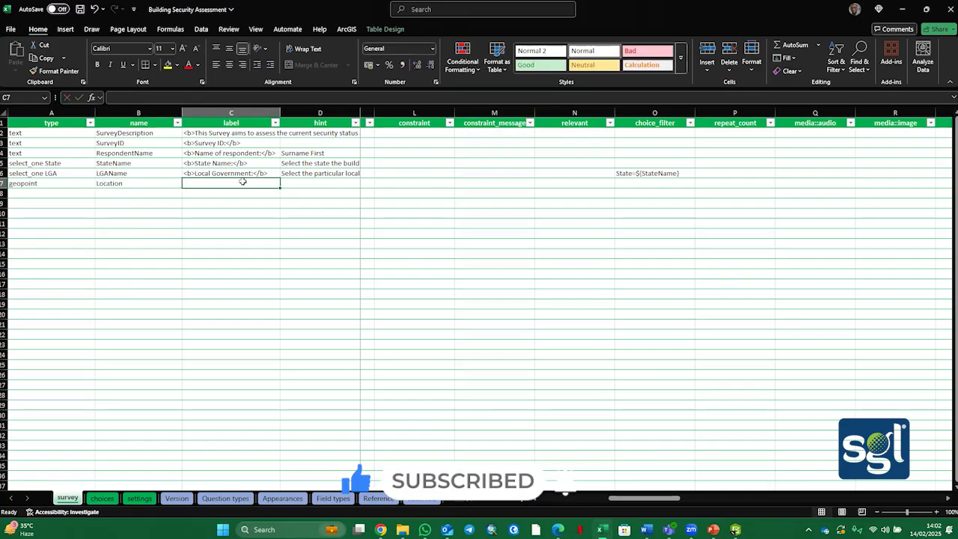
{"action": "type", "text": "<"}
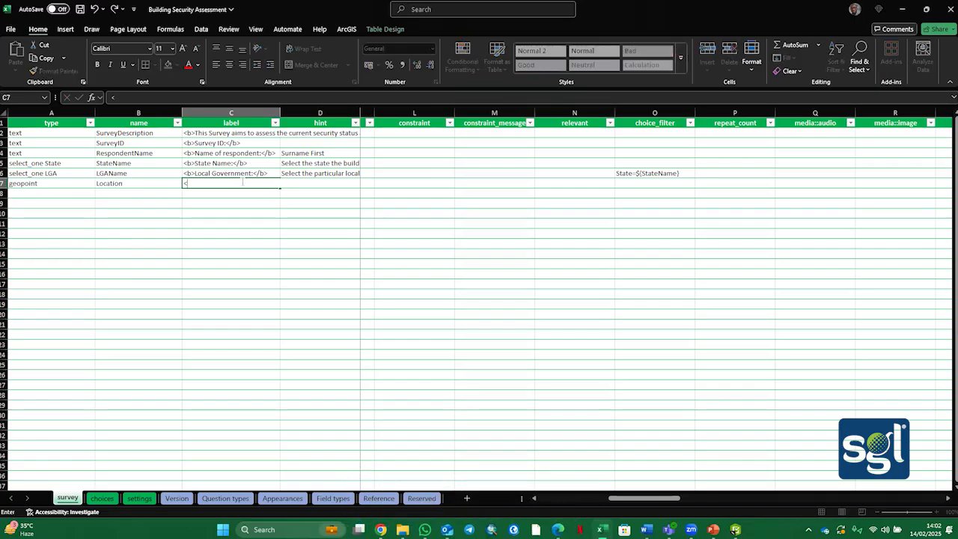
{"action": "type", "text": "b>Building Location:<"}
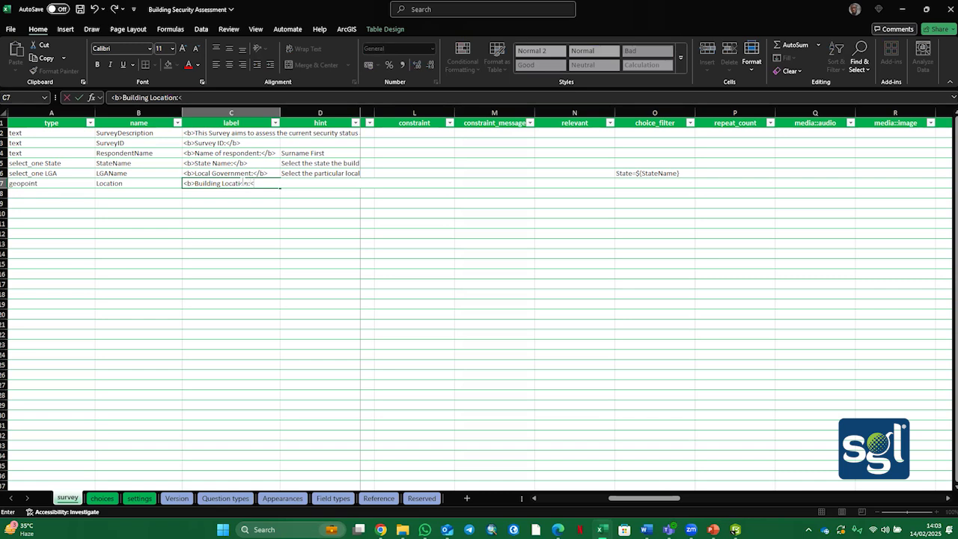
{"action": "type", "text": "/b>"}
{"action": "left_click", "coordinate": [427, 187]}
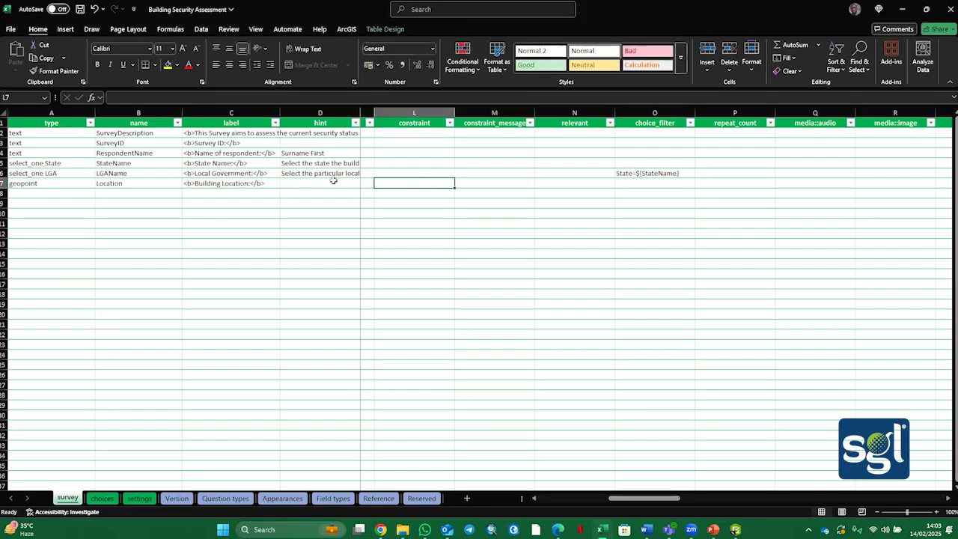
Give the Location question the hint "Mark the particular building location on the map"
{"action": "left_click", "coordinate": [324, 181]}
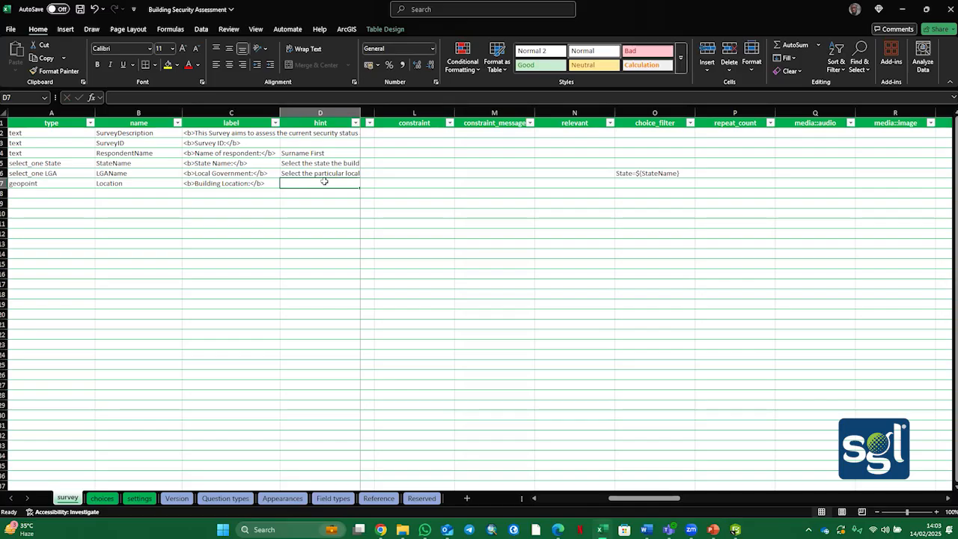
{"action": "type", "text": "Selec"}
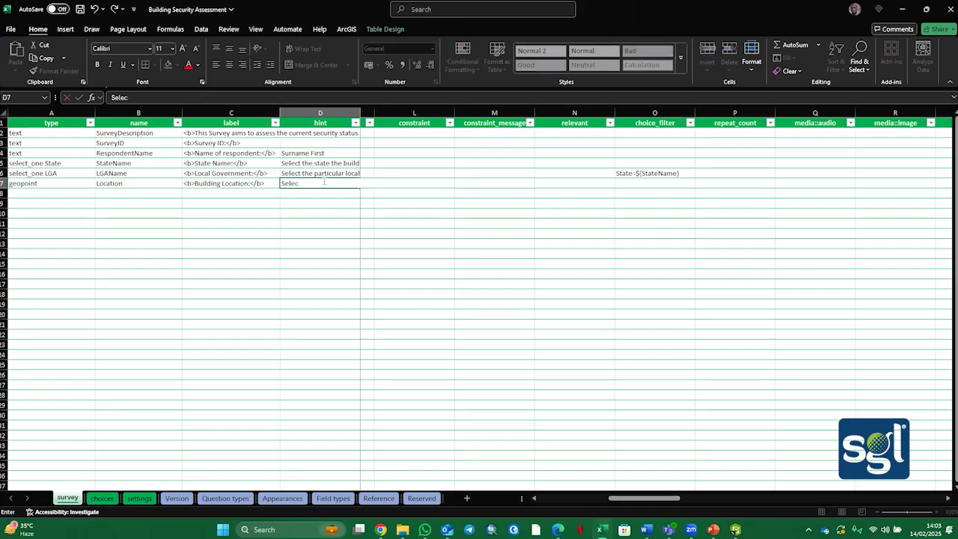
{"action": "key", "text": "BackSpace"}
{"action": "key", "text": "BackSpace"}
{"action": "key", "text": "BackSpace"}
{"action": "key", "text": "BackSpace"}
{"action": "type", "text": "Mark the particular building locxat"}
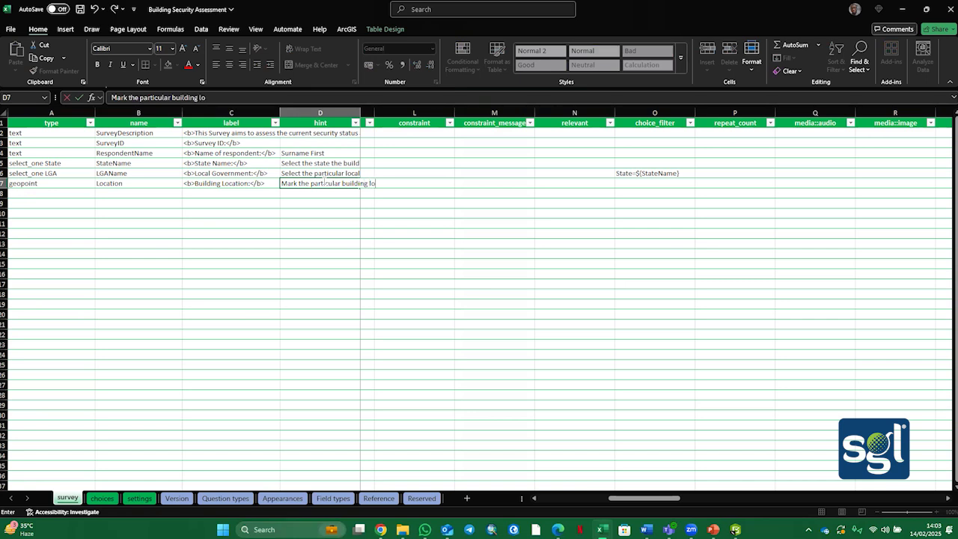
{"action": "key", "text": "BackSpace"}
{"action": "key", "text": "BackSpace"}
{"action": "key", "text": "BackSpace"}
{"action": "type", "text": "ation on the map"}
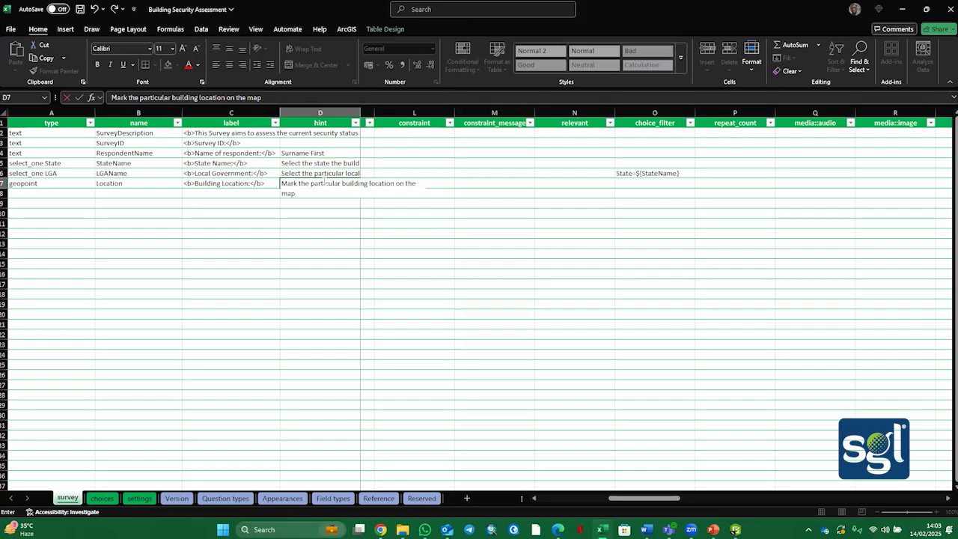
{"action": "left_click", "coordinate": [502, 194]}
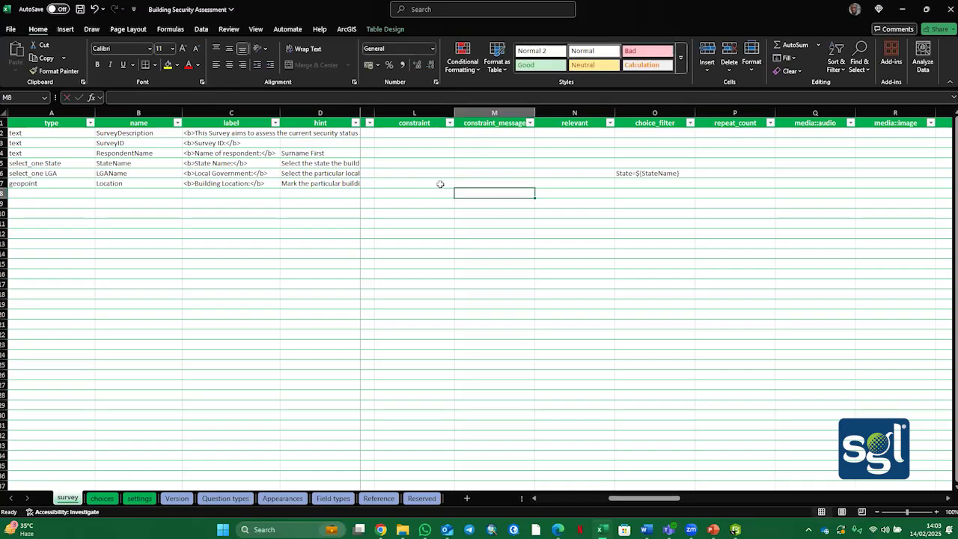
Leave the Location question's appearance blank, set its required value to yes, and save the workbook
{"action": "left_click_drag", "start_coordinate": [629, 498], "coordinate": [557, 498]}
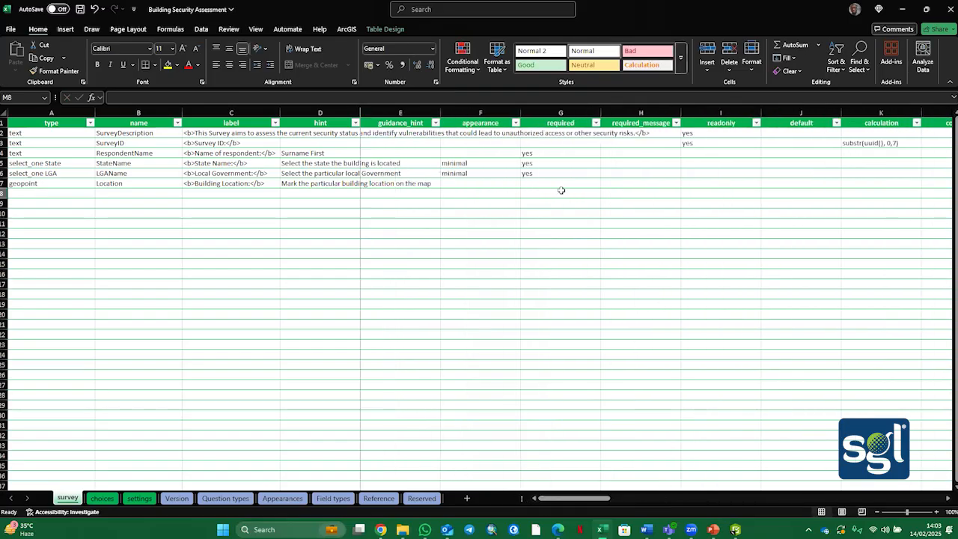
{"action": "left_click", "coordinate": [492, 183]}
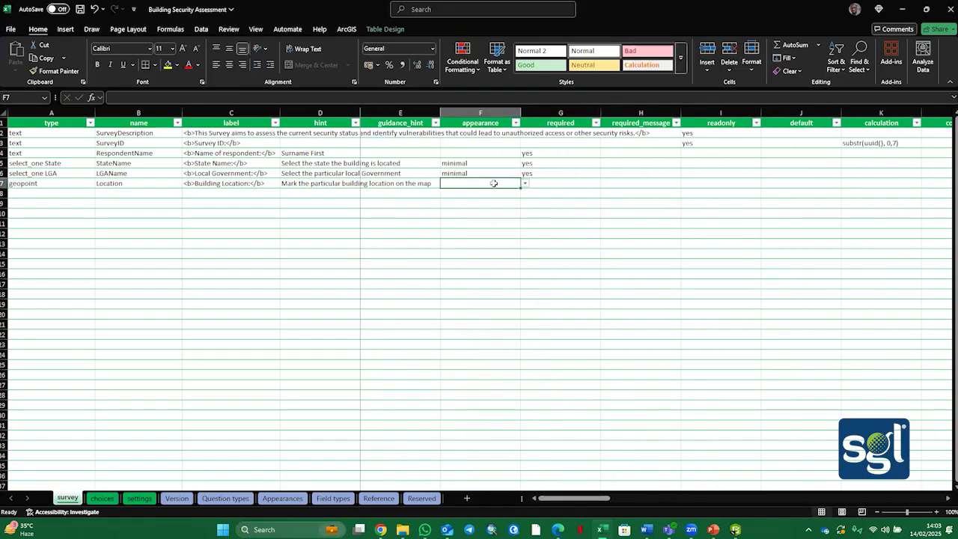
{"action": "left_click", "coordinate": [525, 185]}
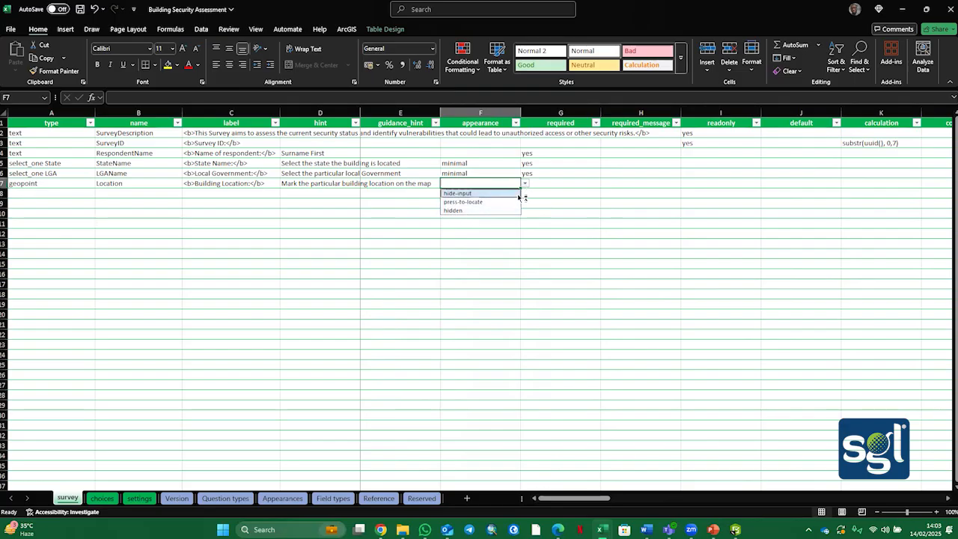
{"action": "left_click", "coordinate": [539, 182]}
{"action": "left_click", "coordinate": [603, 184]}
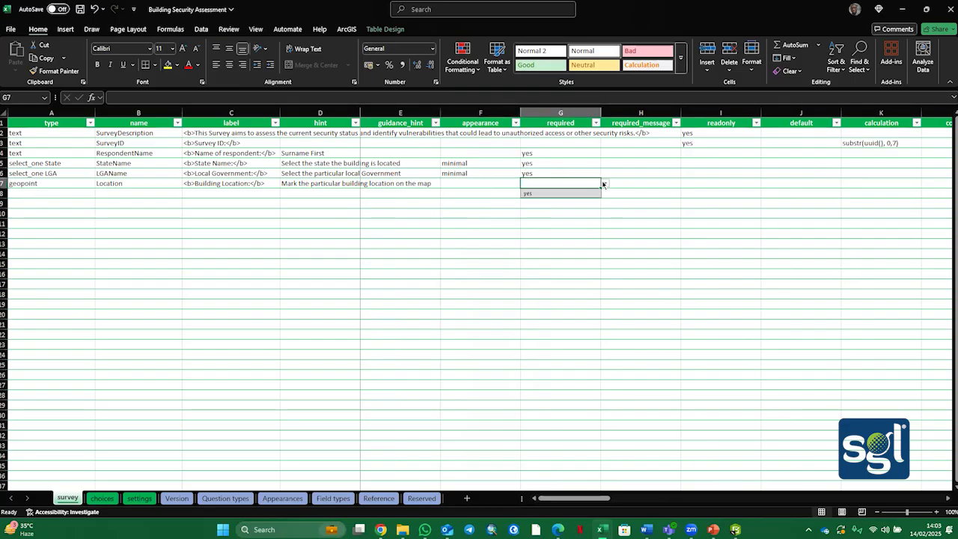
{"action": "left_click", "coordinate": [537, 193]}
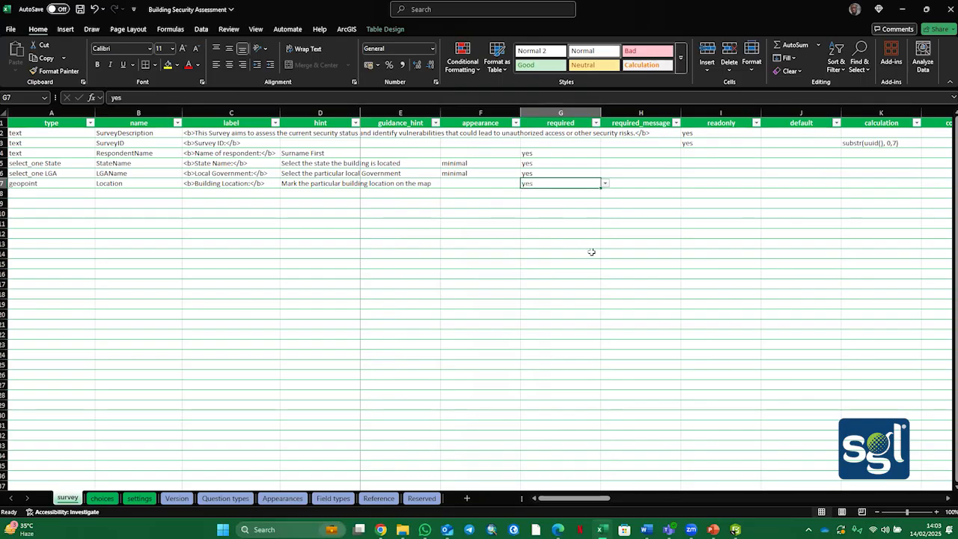
{"action": "key", "text": "ctrl+s"}
Switch to Survey123 Connect, open the Building Location map in the form preview, and set its basemap to Imagery Hybrid
{"action": "left_click", "coordinate": [735, 529]}
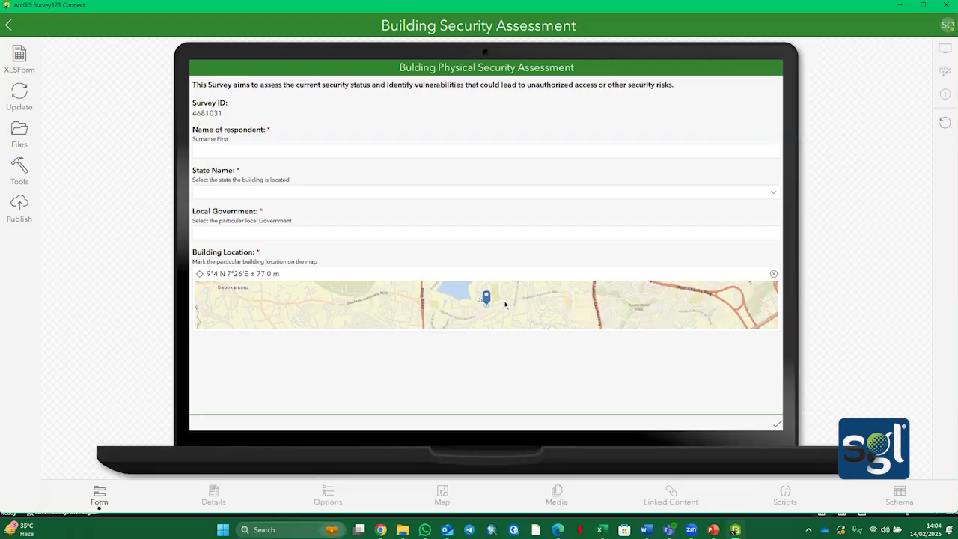
{"action": "left_click", "coordinate": [509, 306]}
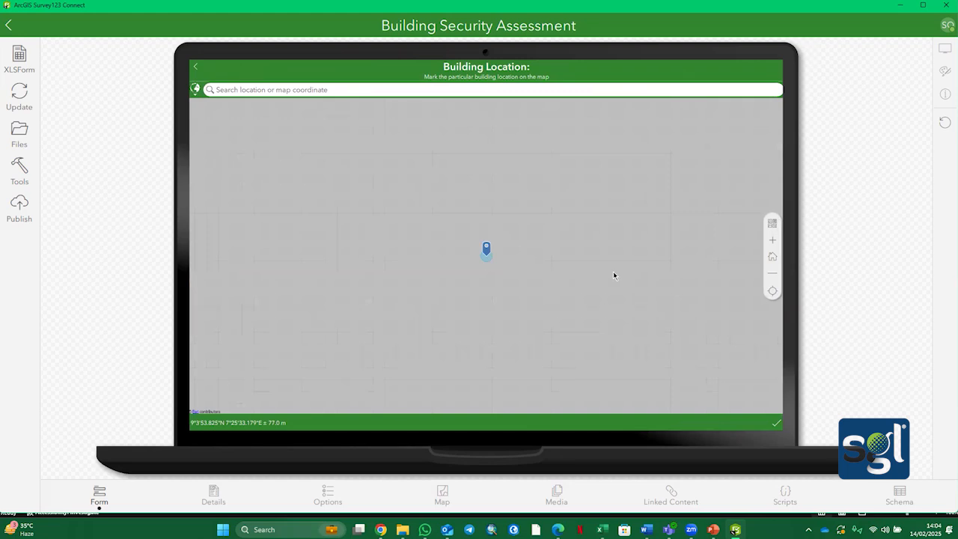
{"action": "left_click", "coordinate": [772, 225]}
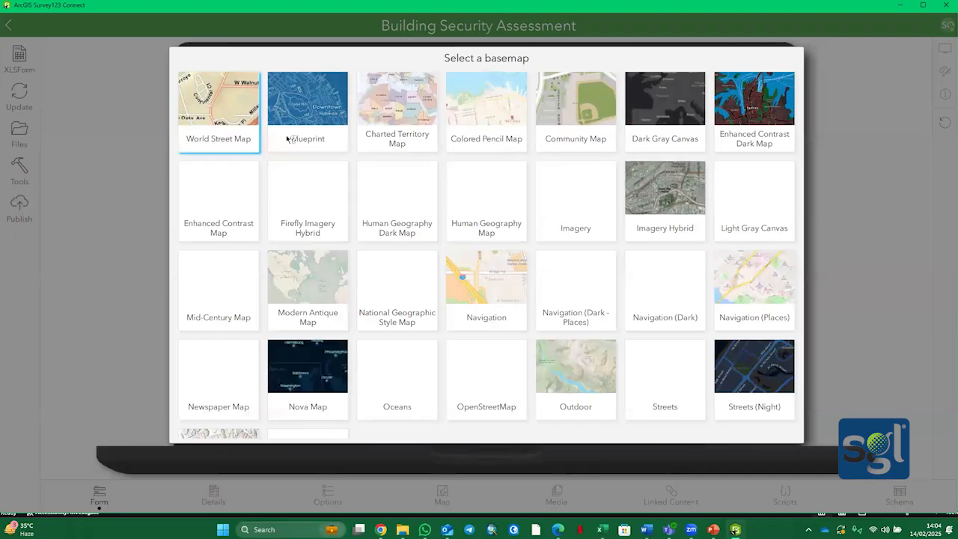
{"action": "left_click", "coordinate": [666, 193]}
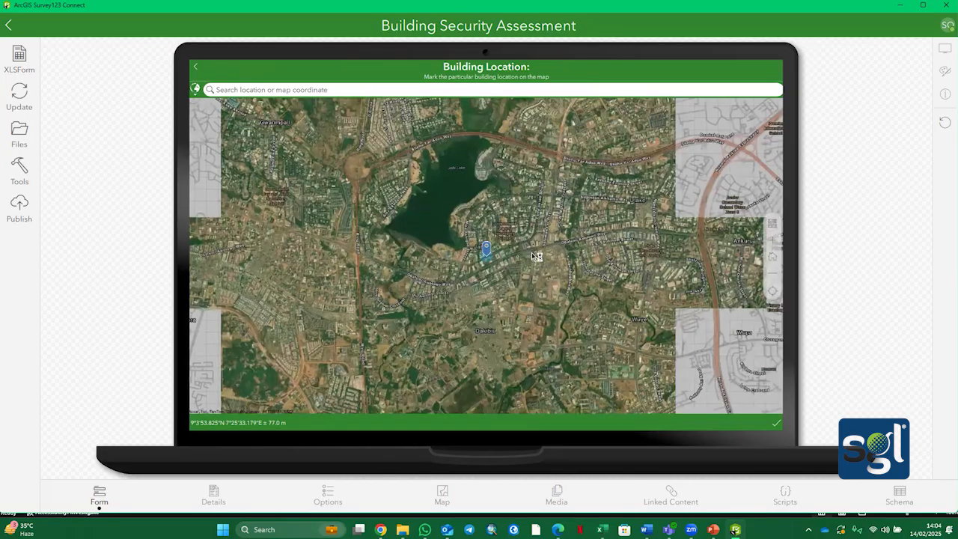
Test the Building Location map by zooming to individual buildings and moving the marker around the Jabi area, and return to the form unconfirmed
{"action": "scroll", "coordinate": [487, 253], "scroll_direction": "up", "scroll_amount": 5}
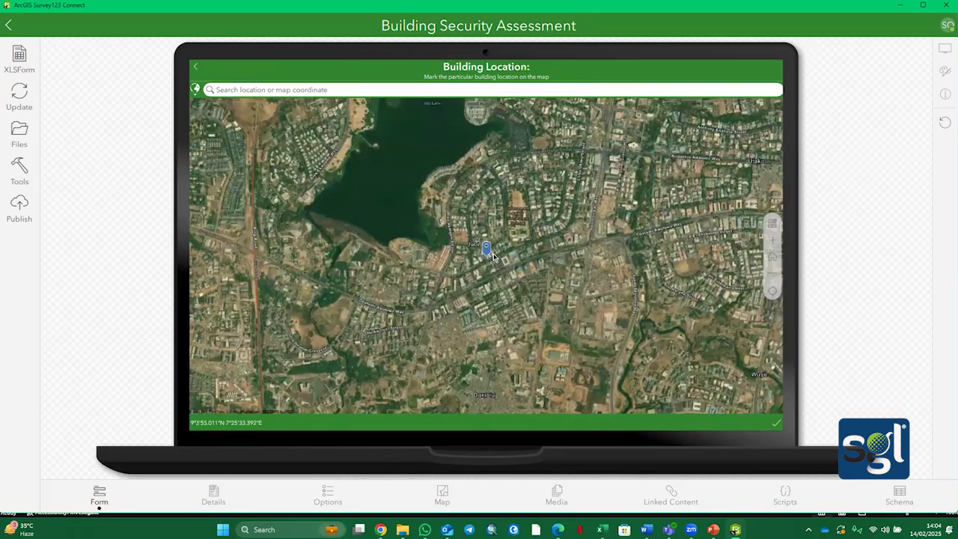
{"action": "scroll", "coordinate": [493, 257], "scroll_direction": "up", "scroll_amount": 2}
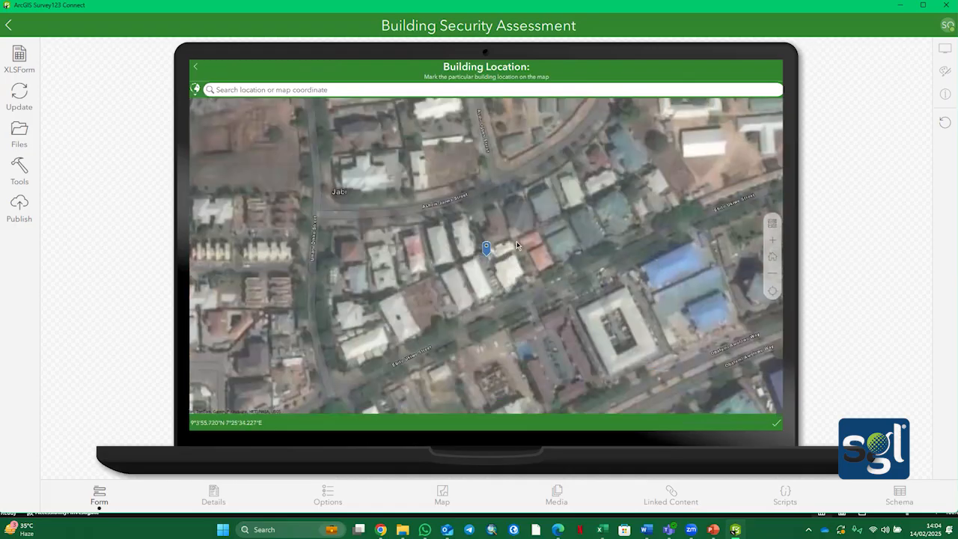
{"action": "scroll", "coordinate": [491, 269], "scroll_direction": "down", "scroll_amount": 2}
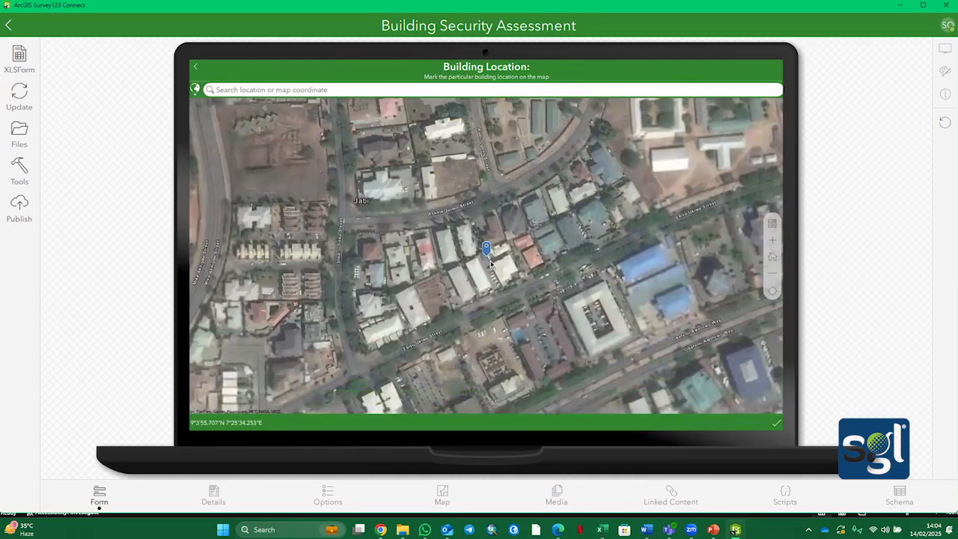
{"action": "scroll", "coordinate": [494, 266], "scroll_direction": "up", "scroll_amount": 1}
{"action": "left_click_drag", "start_coordinate": [517, 142], "coordinate": [500, 340]}
{"action": "left_click_drag", "start_coordinate": [617, 143], "coordinate": [508, 329]}
{"action": "left_click_drag", "start_coordinate": [481, 271], "coordinate": [367, 331]}
{"action": "left_click_drag", "start_coordinate": [524, 176], "coordinate": [578, 271]}
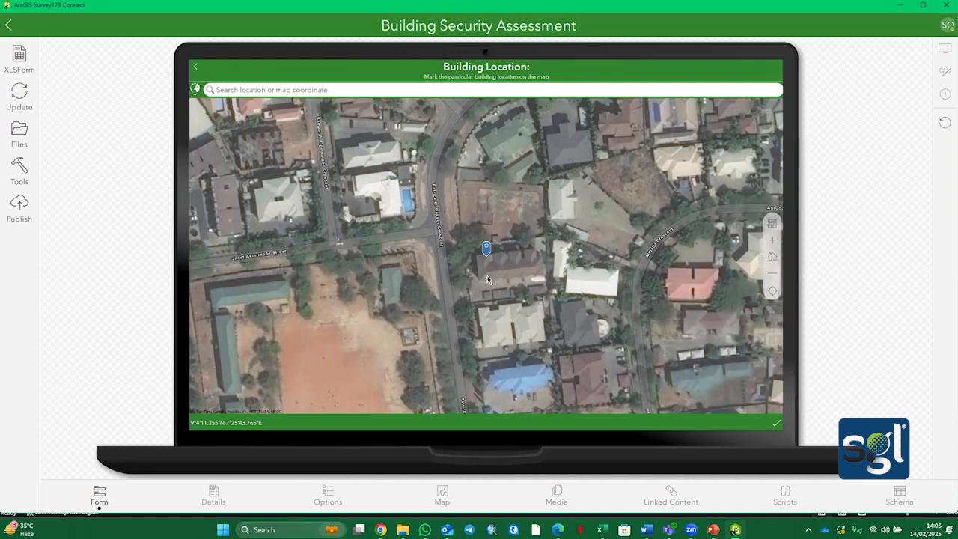
{"action": "left_click_drag", "start_coordinate": [417, 294], "coordinate": [579, 221]}
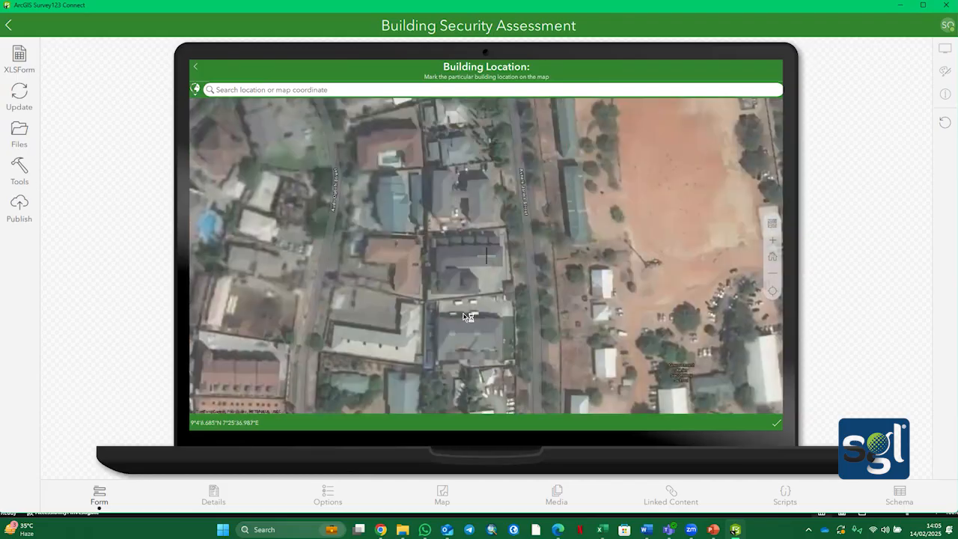
{"action": "left_click_drag", "start_coordinate": [462, 315], "coordinate": [586, 228]}
{"action": "left_click_drag", "start_coordinate": [453, 327], "coordinate": [540, 233]}
{"action": "left_click_drag", "start_coordinate": [448, 336], "coordinate": [572, 250]}
{"action": "left_click_drag", "start_coordinate": [470, 244], "coordinate": [326, 311]}
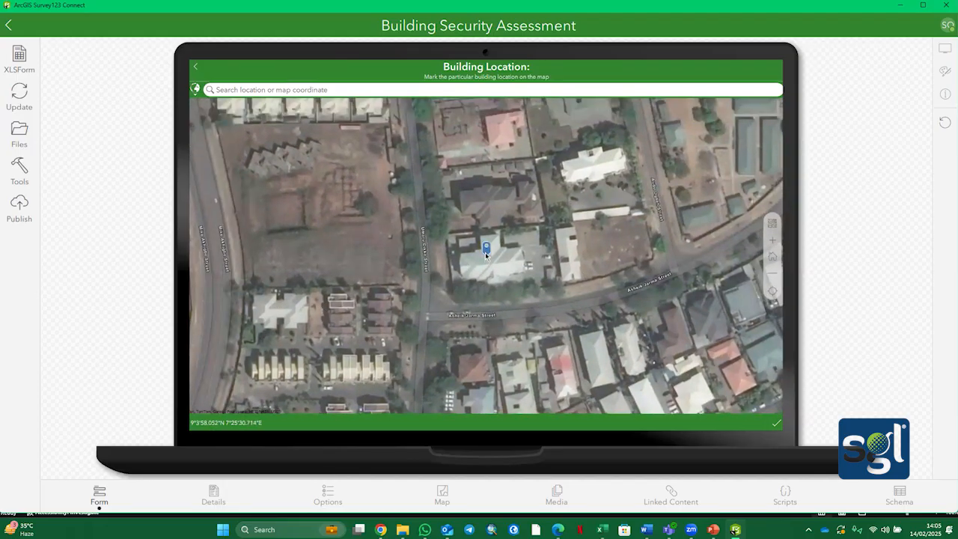
{"action": "left_click_drag", "start_coordinate": [484, 252], "coordinate": [490, 256]}
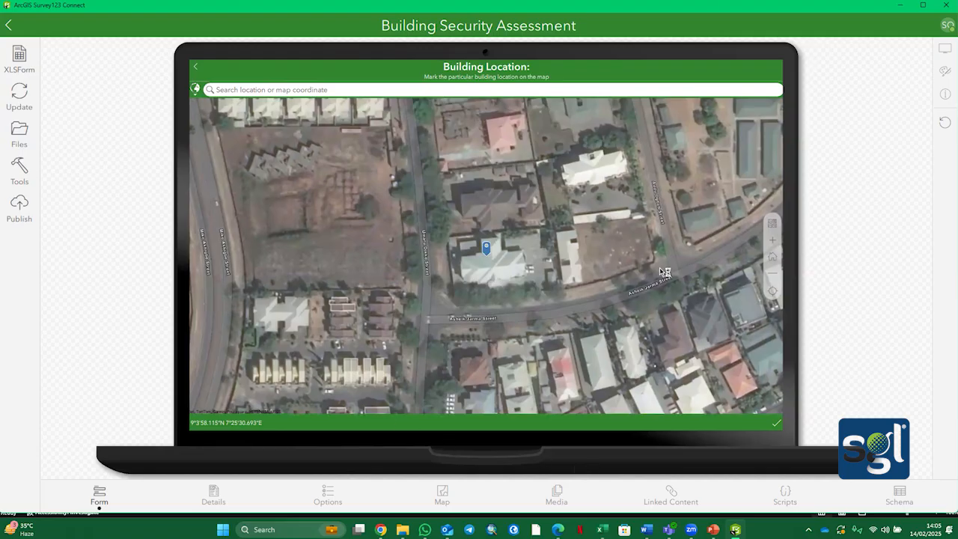
{"action": "left_click", "coordinate": [196, 69]}
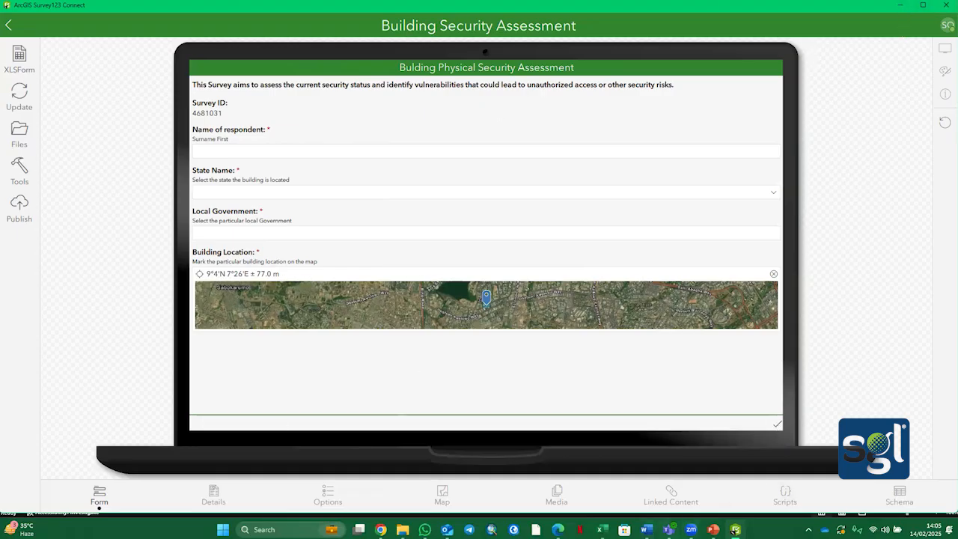
Switch to the DSA Intern Training Assessment Questions document in Word and read the Access Control and Surveillance System questions
{"action": "mouse_move", "coordinate": [646, 529]}
{"action": "left_click", "coordinate": [836, 481]}
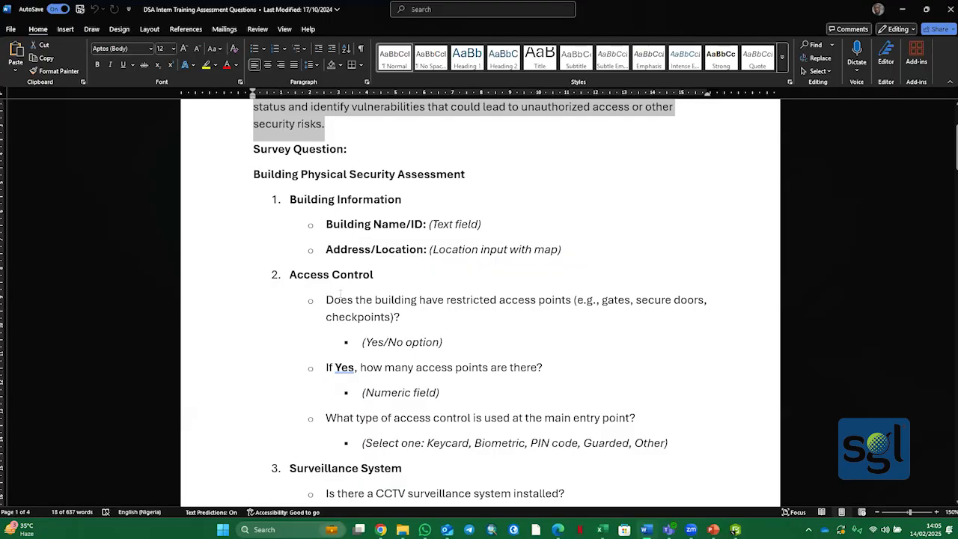
{"action": "scroll", "coordinate": [339, 293], "scroll_direction": "up", "scroll_amount": 3}
{"action": "scroll", "coordinate": [340, 293], "scroll_direction": "down", "scroll_amount": 5}
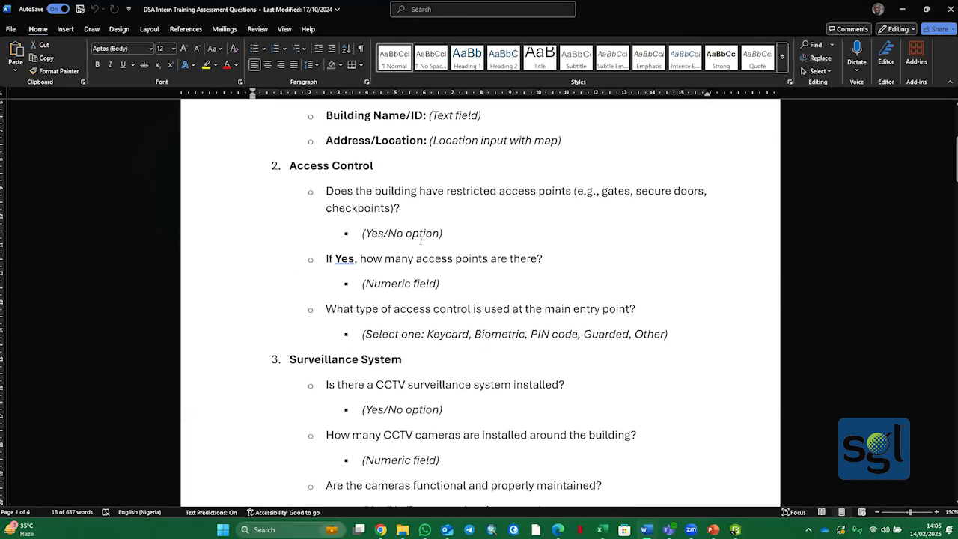
{"action": "scroll", "coordinate": [421, 242], "scroll_direction": "down", "scroll_amount": 5}
{"action": "scroll", "coordinate": [414, 248], "scroll_direction": "up", "scroll_amount": 2}
{"action": "scroll", "coordinate": [414, 248], "scroll_direction": "up", "scroll_amount": 4}
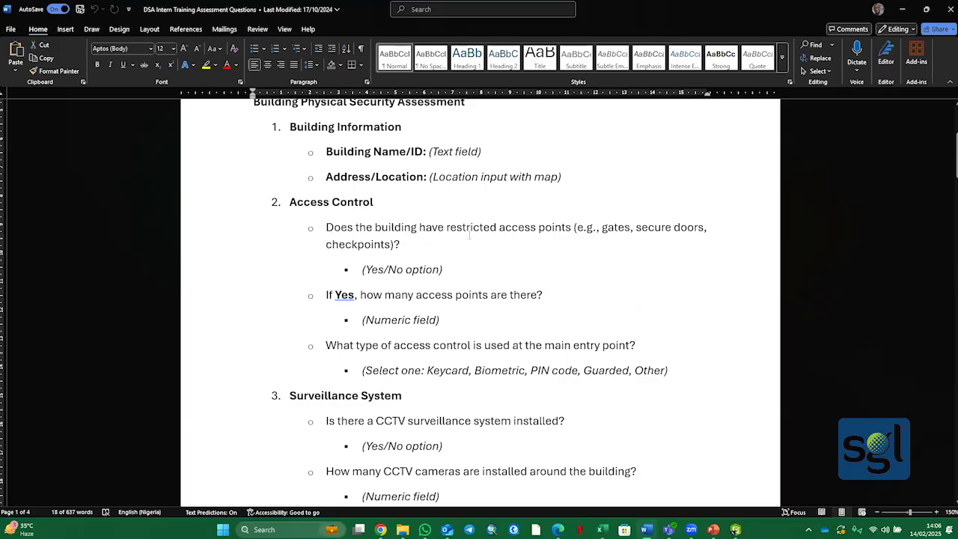
{"action": "left_click", "coordinate": [902, 10]}
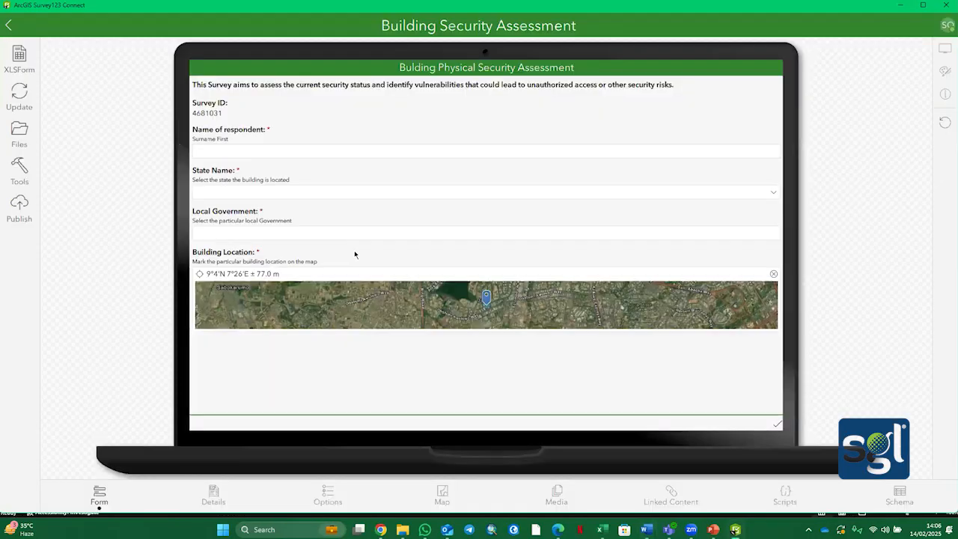
Switch to the Building Security Assessment workbook in Excel and set the type of row 8 on the survey sheet to select_one list_name
{"action": "mouse_move", "coordinate": [601, 529]}
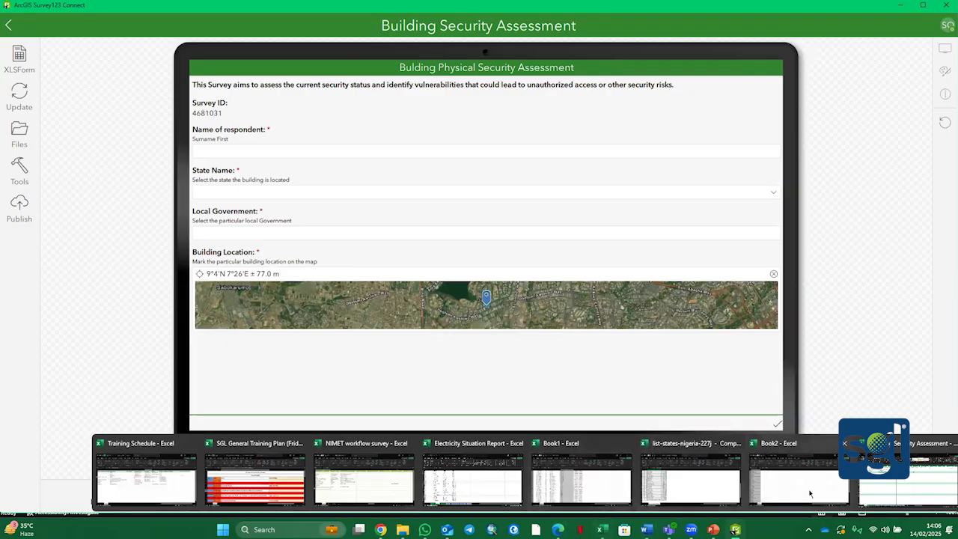
{"action": "left_click", "coordinate": [895, 487]}
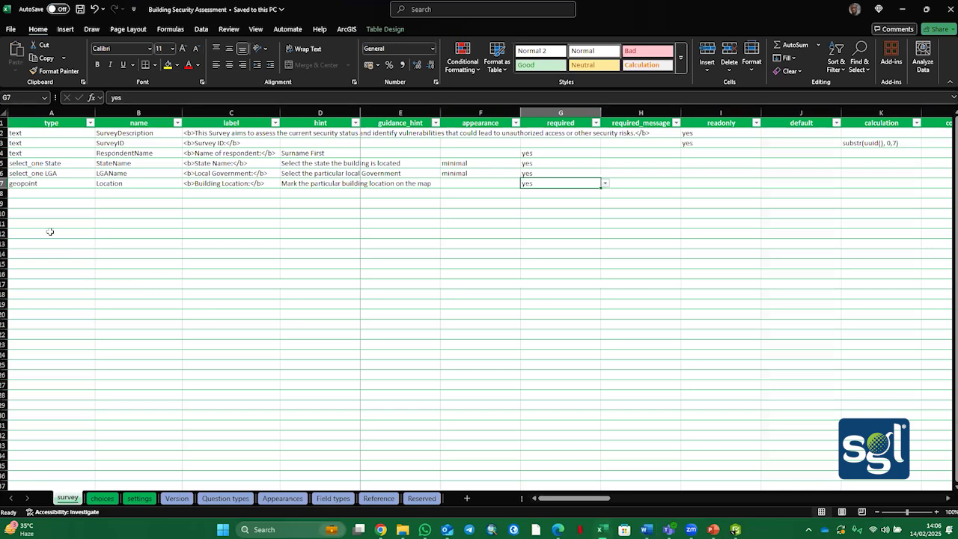
{"action": "left_click", "coordinate": [51, 194]}
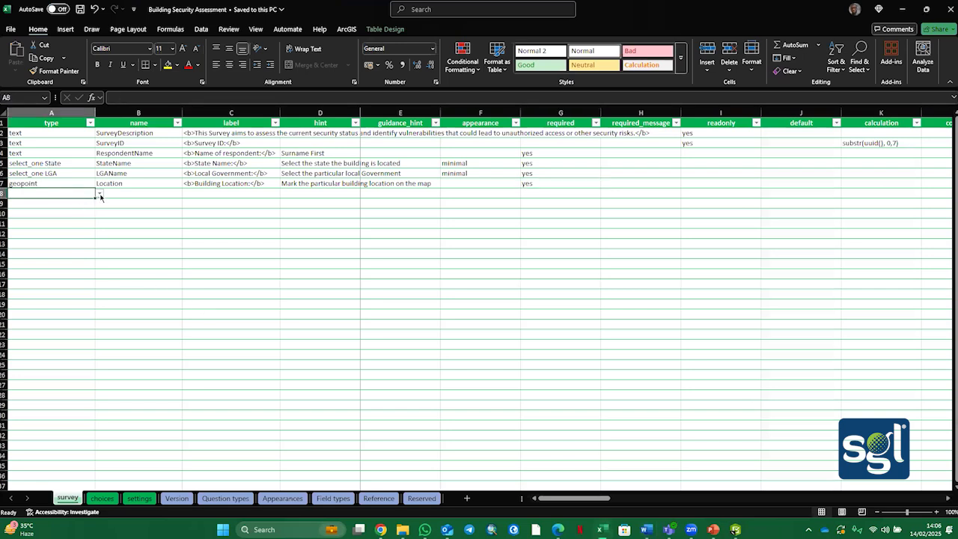
{"action": "left_click", "coordinate": [100, 194]}
{"action": "scroll", "coordinate": [56, 226], "scroll_direction": "up", "scroll_amount": 3}
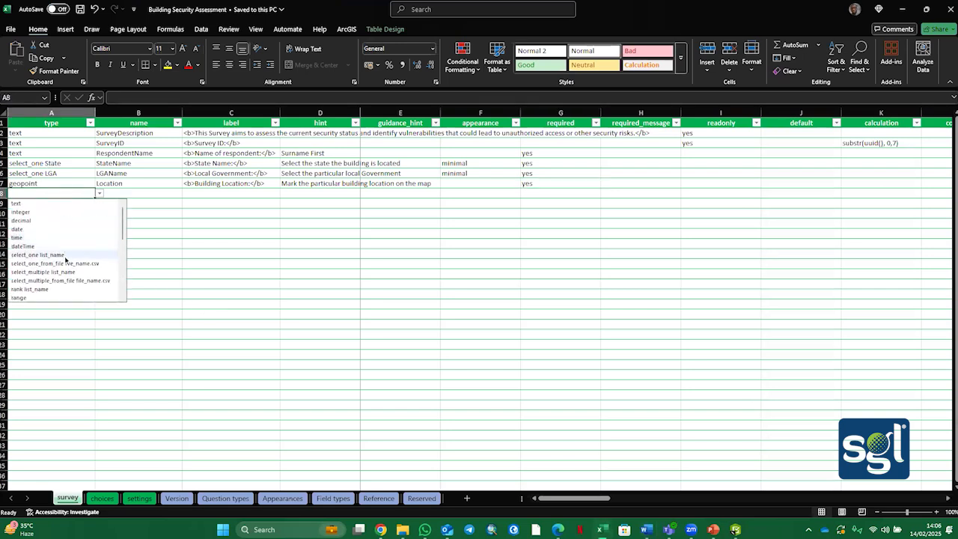
{"action": "left_click", "coordinate": [65, 255]}
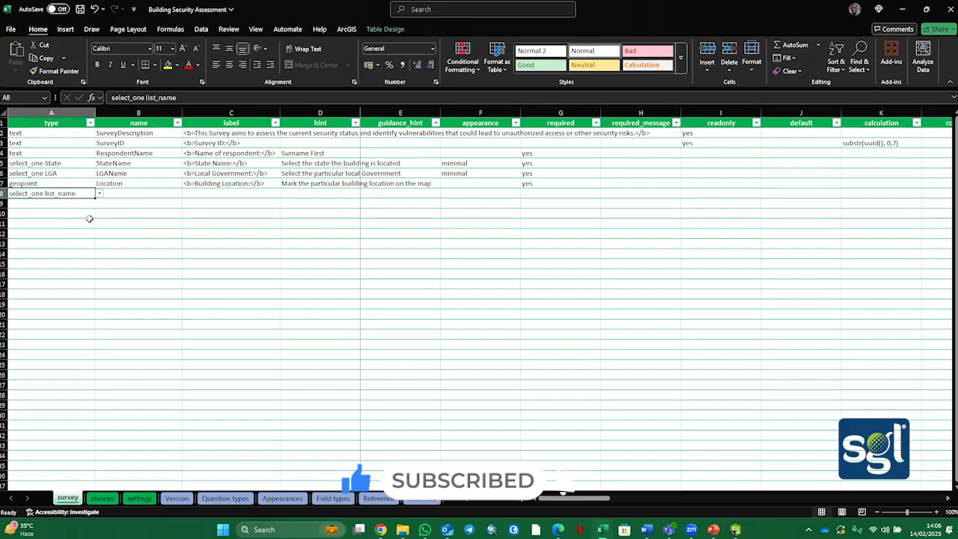
Start a new choice list named Access in cell A815 of the choices sheet, one blank row below the LGA entries
{"action": "left_click", "coordinate": [102, 497]}
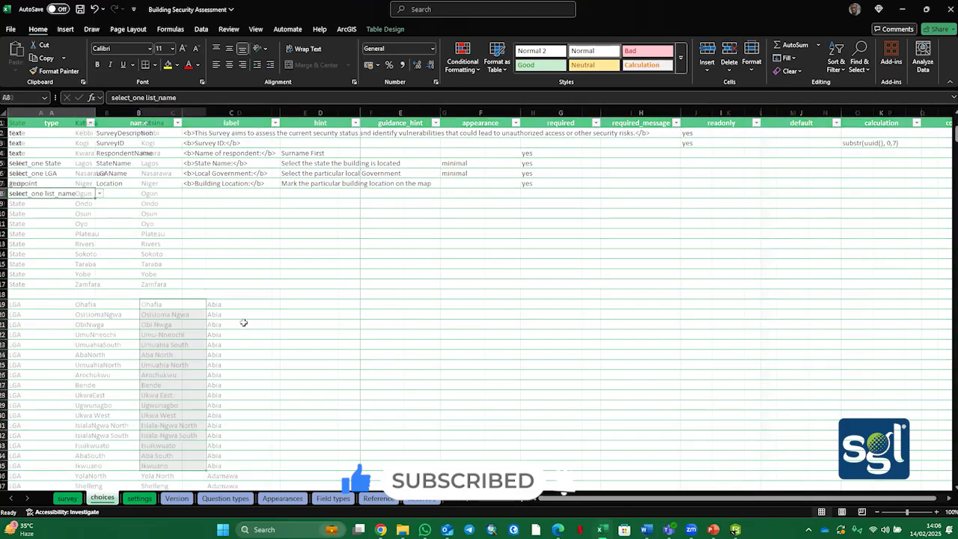
{"action": "scroll", "coordinate": [231, 336], "scroll_direction": "down", "scroll_amount": 20}
{"action": "left_click_drag", "start_coordinate": [948, 162], "coordinate": [948, 497]}
{"action": "scroll", "coordinate": [122, 214], "scroll_direction": "down", "scroll_amount": 9}
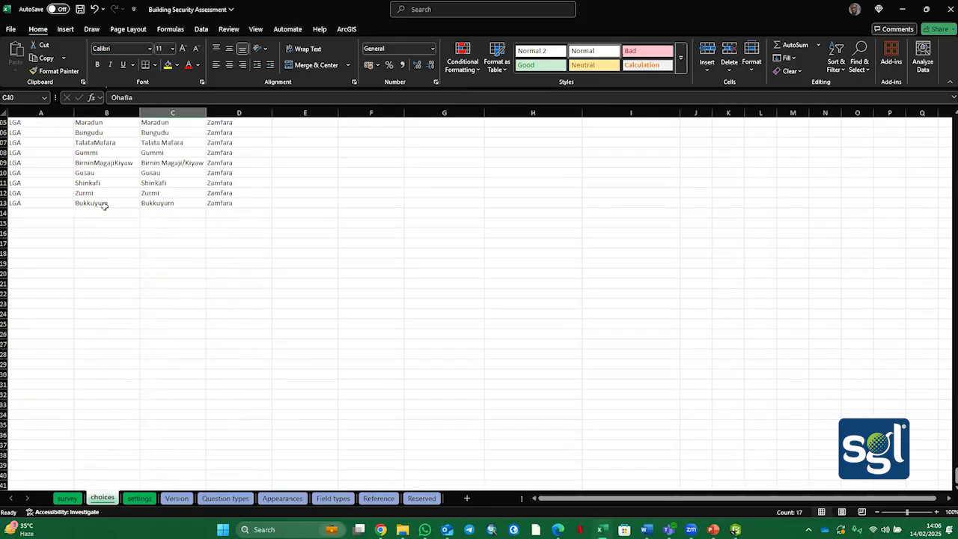
{"action": "left_click", "coordinate": [63, 223]}
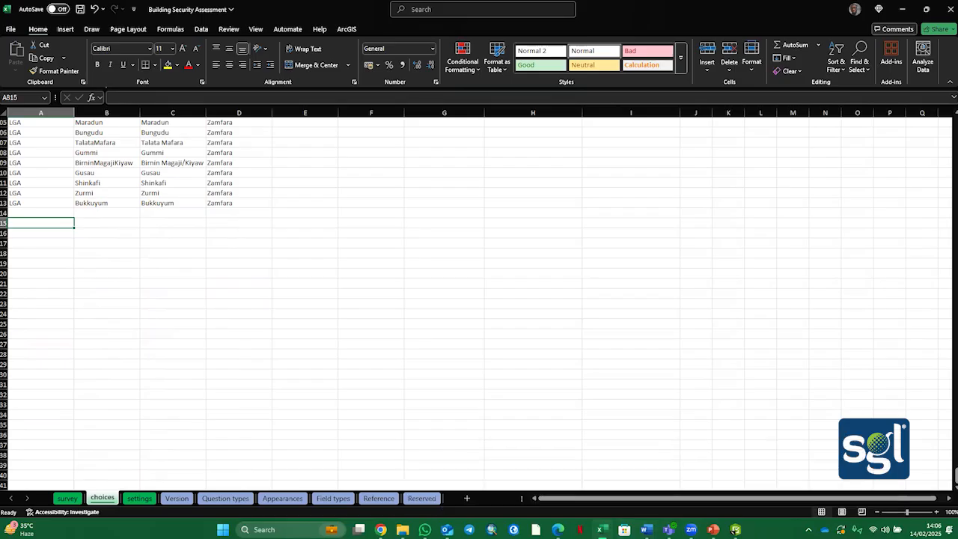
{"action": "mouse_move", "coordinate": [646, 529]}
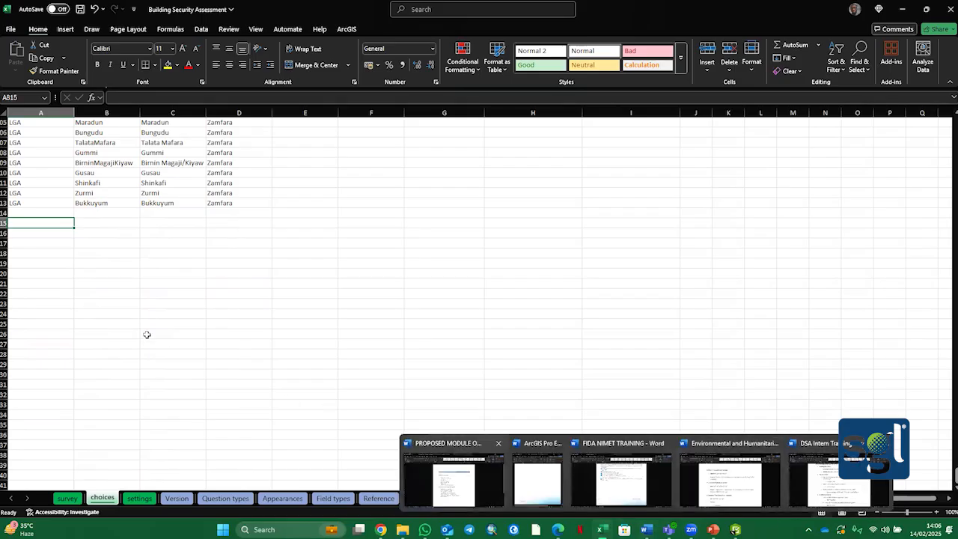
{"action": "type", "text": "Access"}
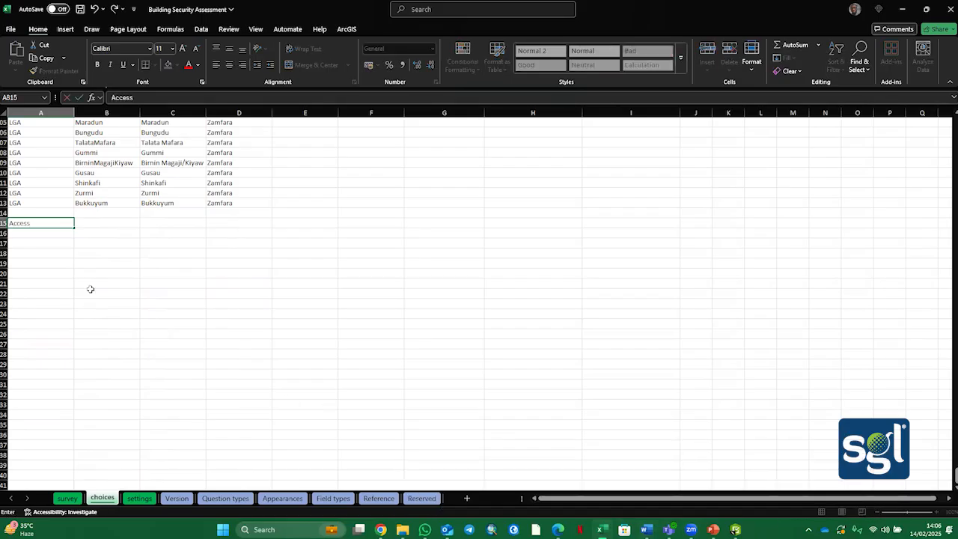
Enter Yes and No as the Access list's choice names in B815:B816 and copy them as labels into C815:C816
{"action": "left_click", "coordinate": [110, 223]}
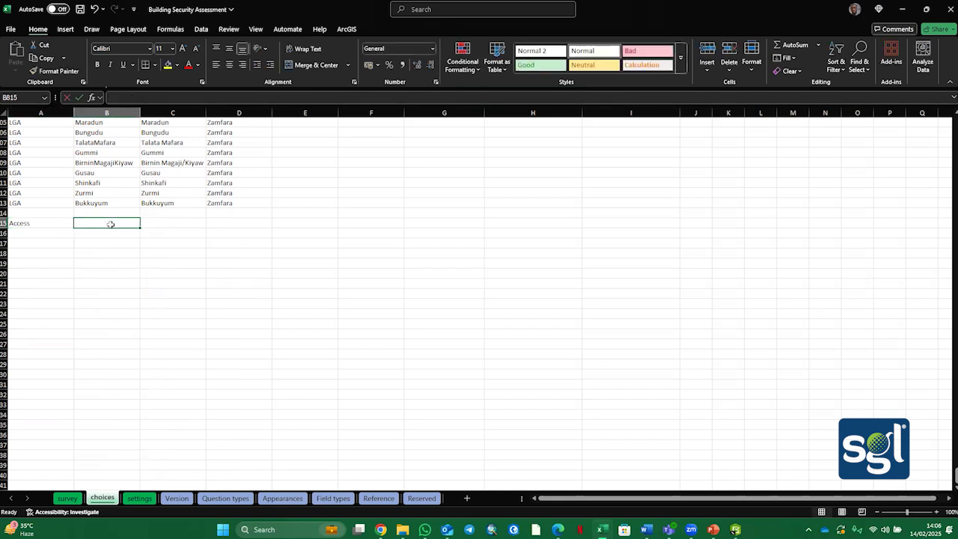
{"action": "type", "text": "Yes"}
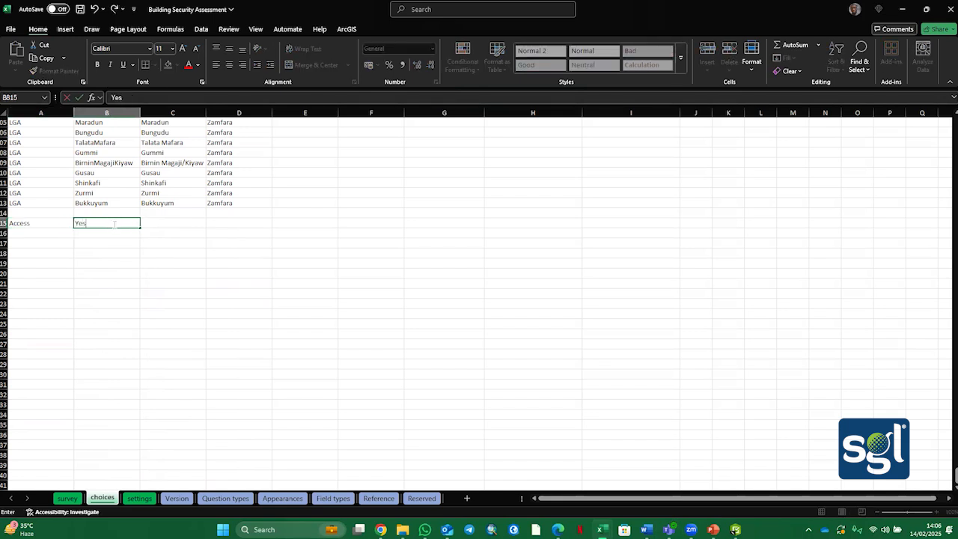
{"action": "left_click", "coordinate": [121, 234]}
{"action": "type", "text": "No"}
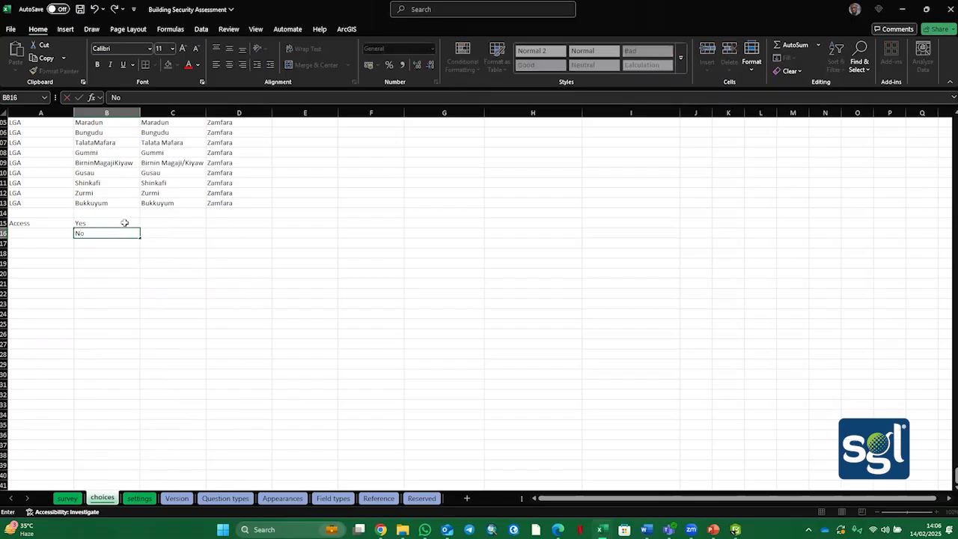
{"action": "left_click_drag", "start_coordinate": [124, 222], "coordinate": [124, 234]}
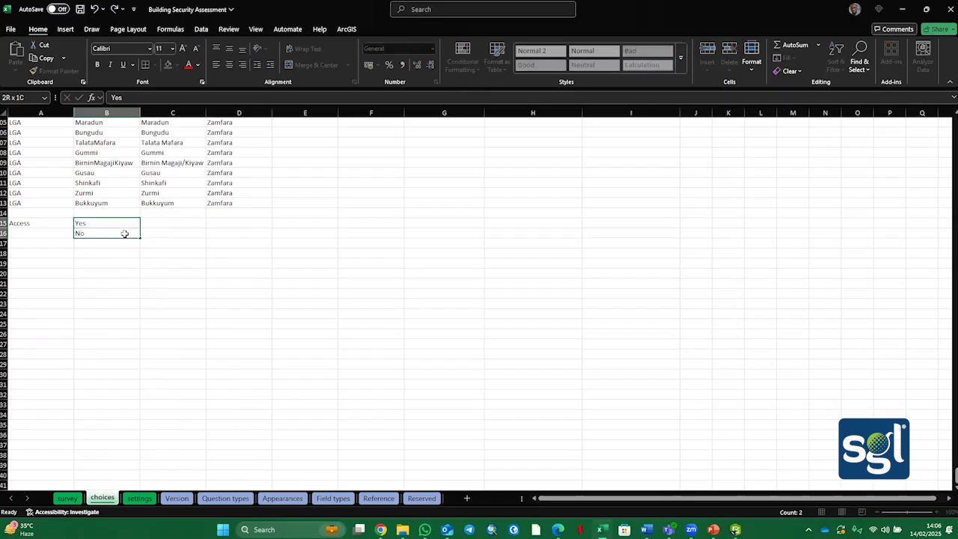
{"action": "key", "text": "ctrl+c"}
{"action": "left_click", "coordinate": [146, 245]}
{"action": "left_click", "coordinate": [161, 223]}
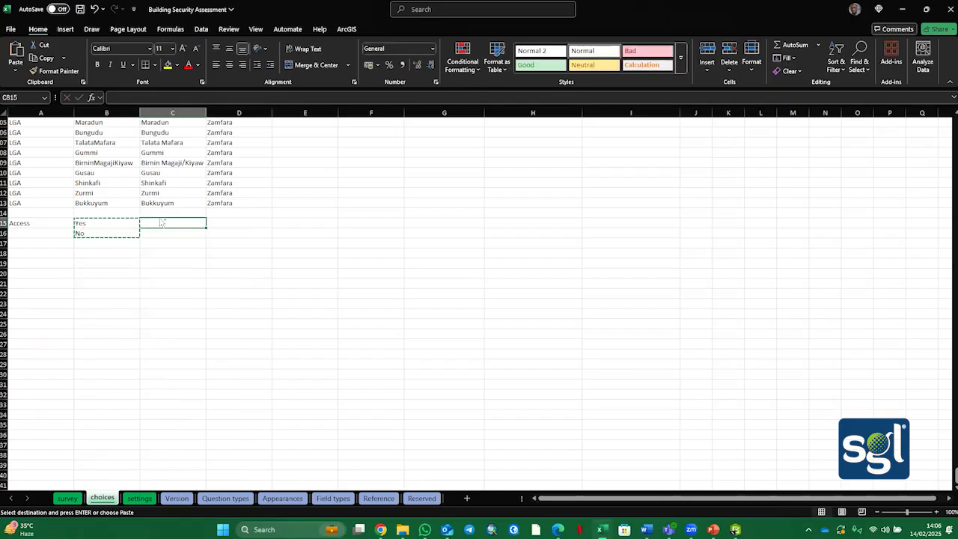
{"action": "key", "text": "ctrl+v"}
Fill the list name Access down to A816 for the No choice
{"action": "left_click", "coordinate": [45, 224]}
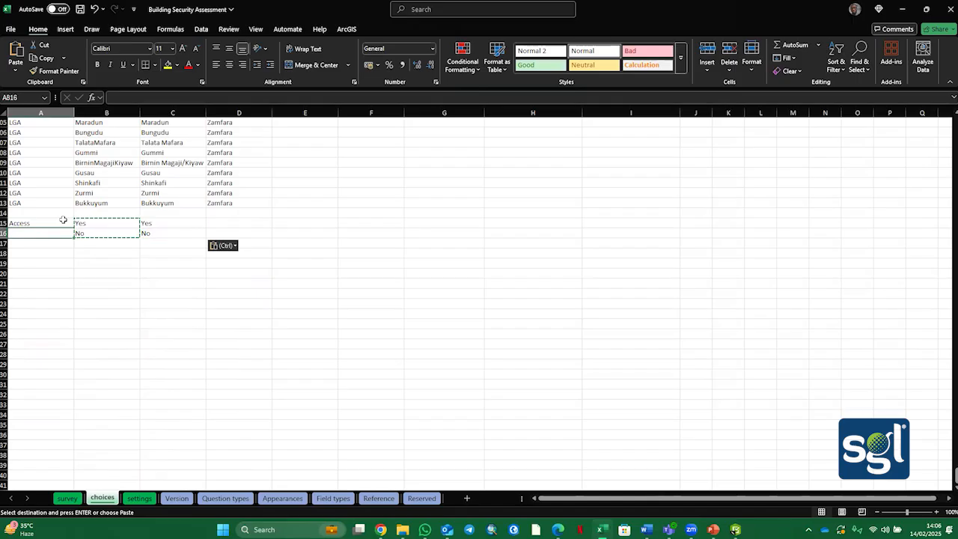
{"action": "left_click_drag", "start_coordinate": [73, 225], "coordinate": [75, 235]}
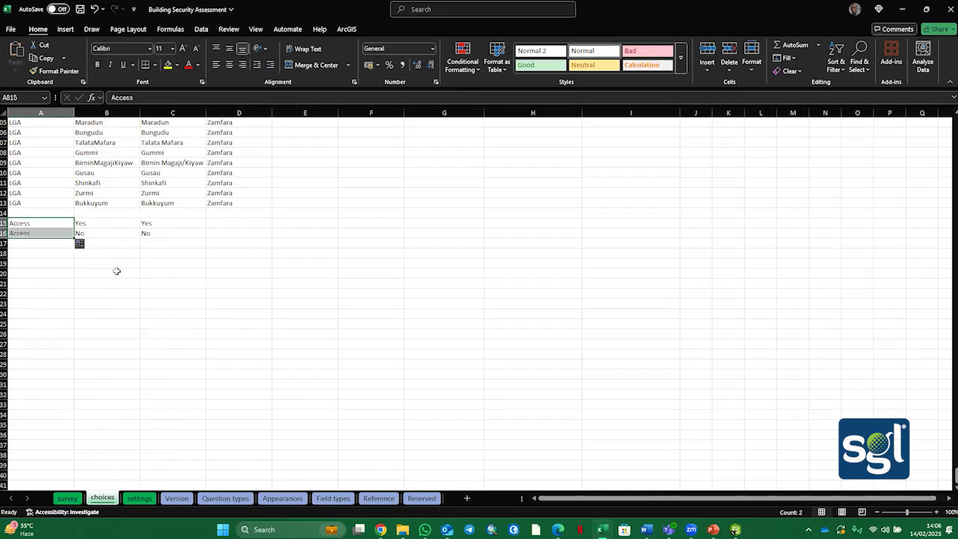
{"action": "left_click", "coordinate": [196, 232]}
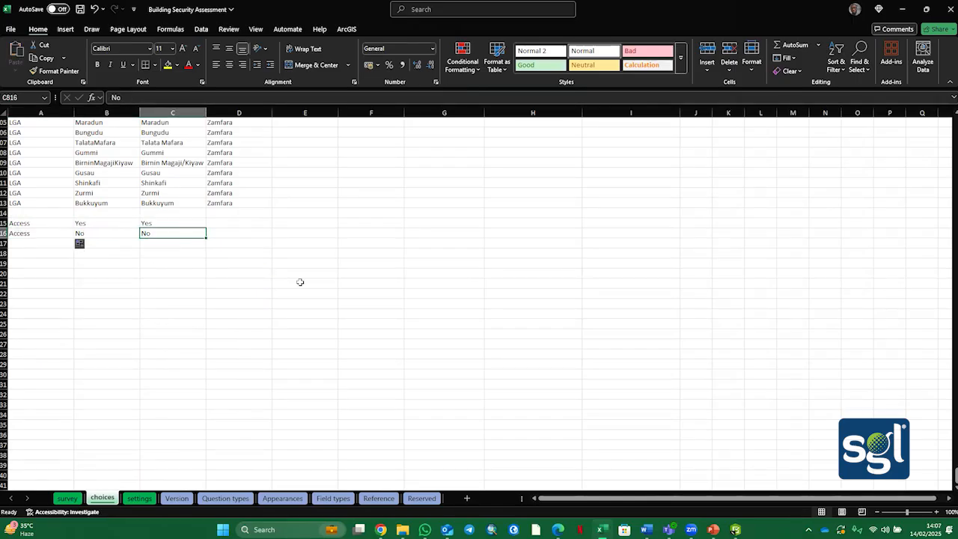
Change the type in row 8 of the survey sheet to select_one Access and compare it with the list name on the choices sheet
{"action": "left_click", "coordinate": [66, 498]}
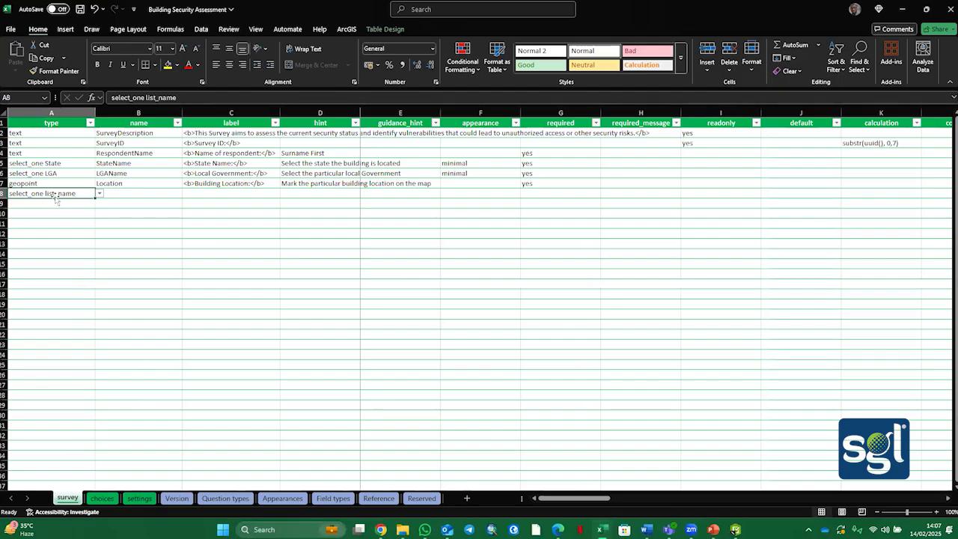
{"action": "left_click_drag", "start_coordinate": [191, 98], "coordinate": [147, 98]}
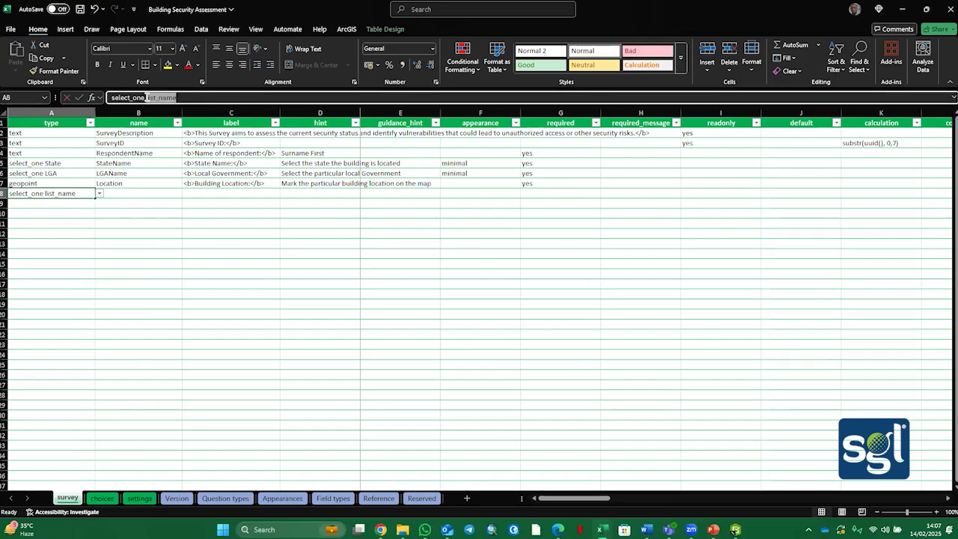
{"action": "type", "text": "Access"}
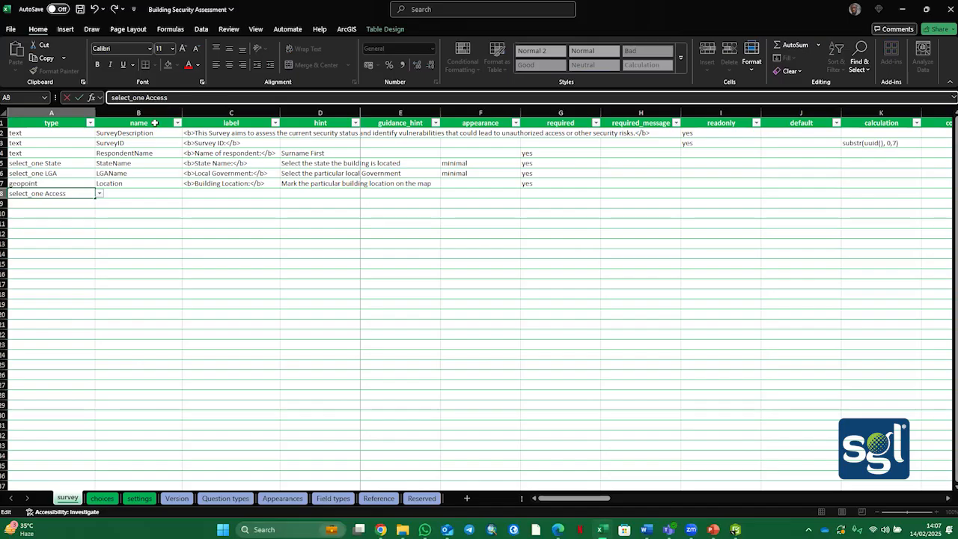
{"action": "left_click", "coordinate": [103, 497]}
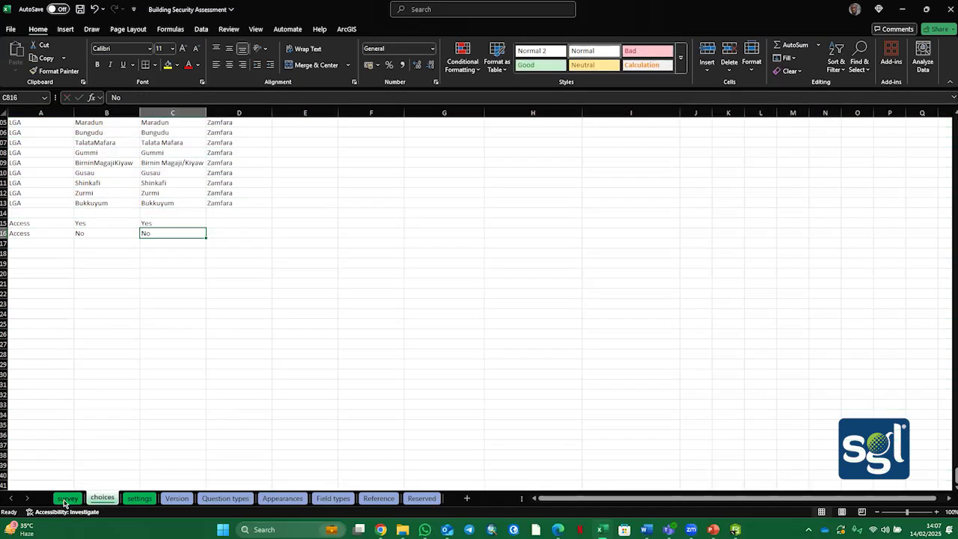
{"action": "left_click", "coordinate": [66, 501]}
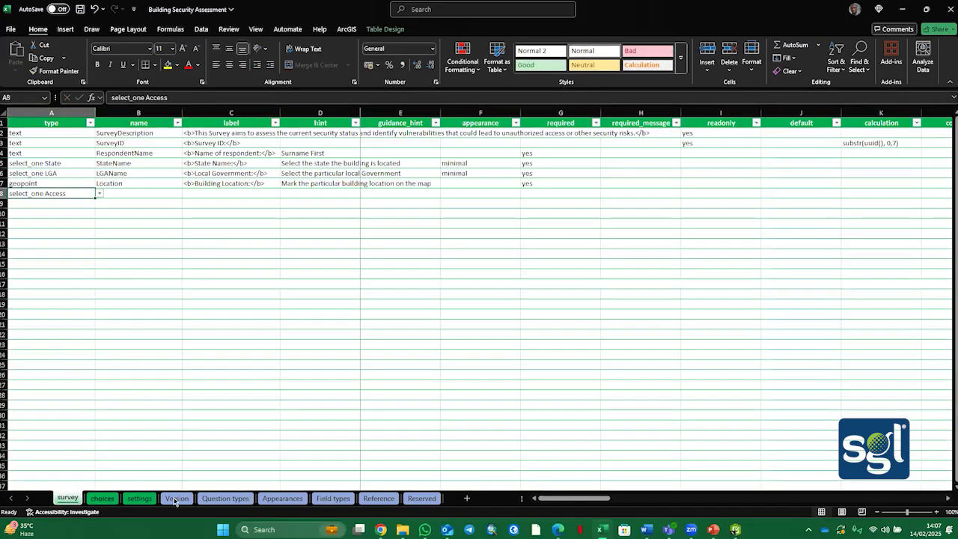
Name the select_one Access question in row 8 of the survey sheet AccessControl
{"action": "left_click", "coordinate": [140, 193]}
{"action": "type", "text": "Ac"}
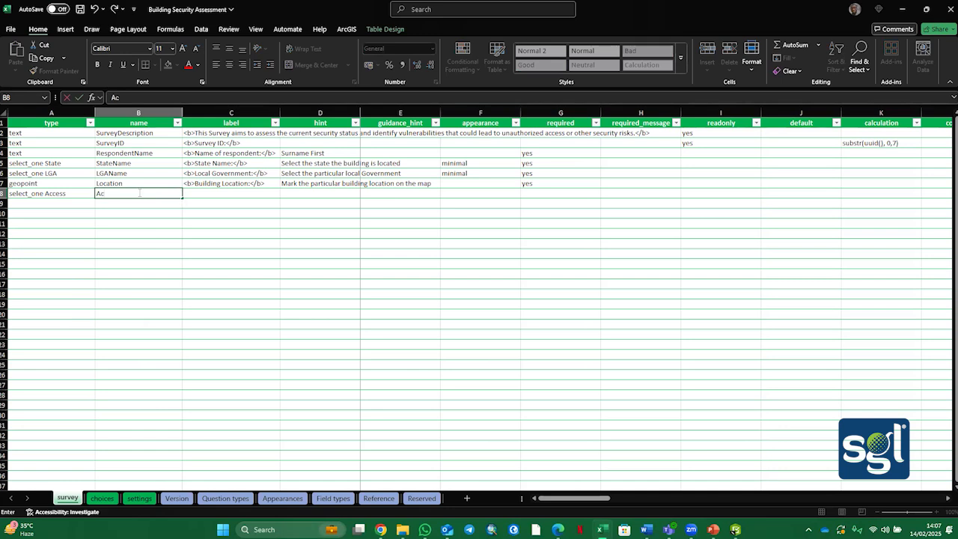
{"action": "type", "text": "cessControl"}
Start the row 8 label with <b> and look up the first Access Control question in the DSA Intern Training Assessment Questions document in Word
{"action": "left_click", "coordinate": [206, 197]}
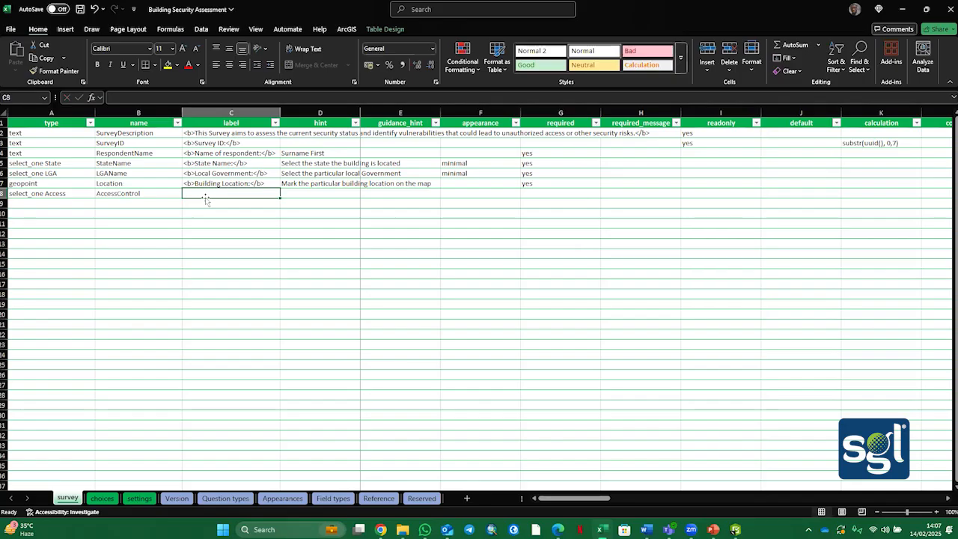
{"action": "type", "text": "<b>"}
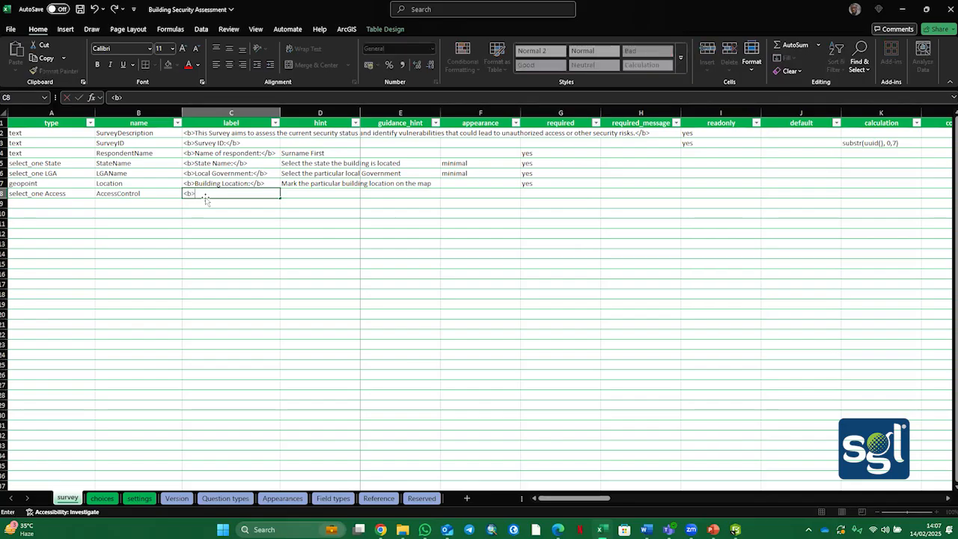
{"action": "type", "text": "A"}
{"action": "mouse_move", "coordinate": [735, 528]}
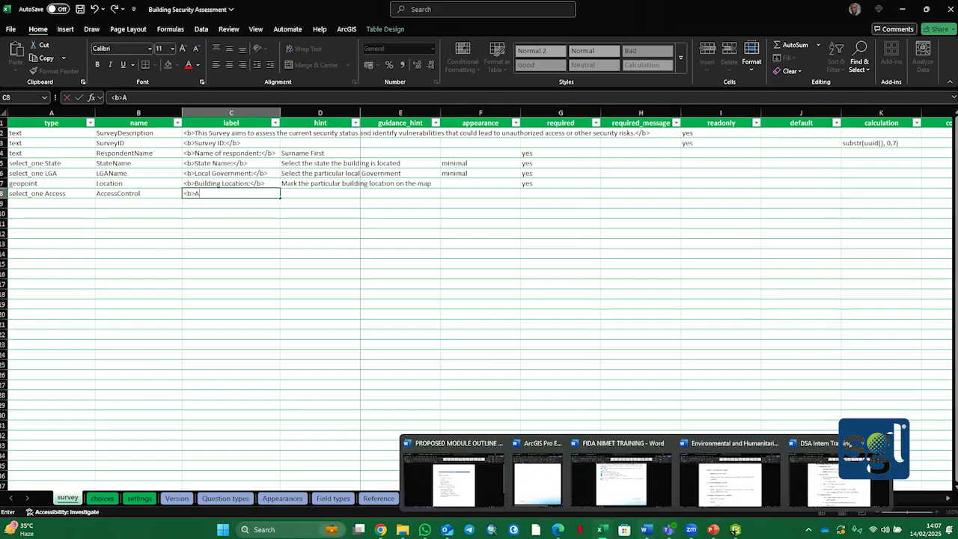
{"action": "left_click", "coordinate": [825, 485]}
{"action": "scroll", "coordinate": [400, 345], "scroll_direction": "up", "scroll_amount": 3}
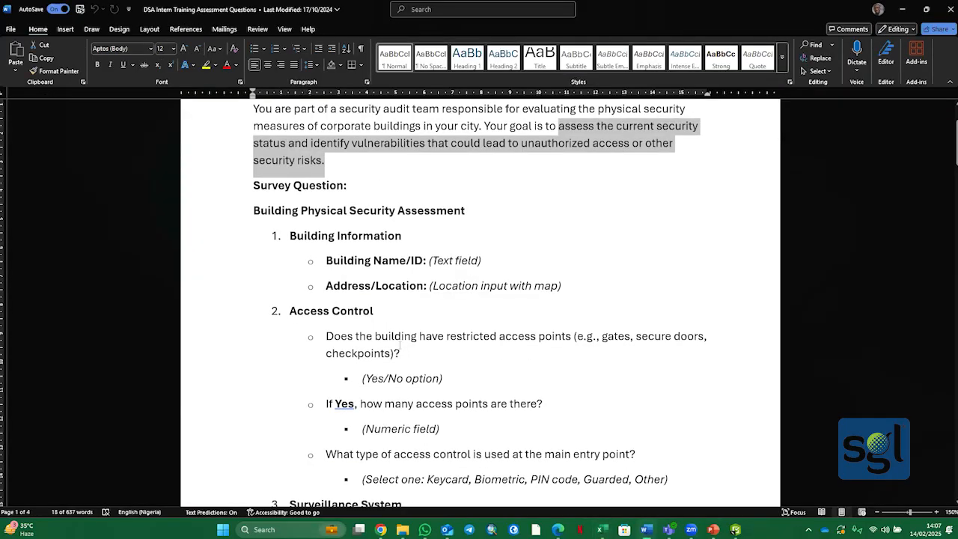
{"action": "scroll", "coordinate": [400, 345], "scroll_direction": "down", "scroll_amount": 1}
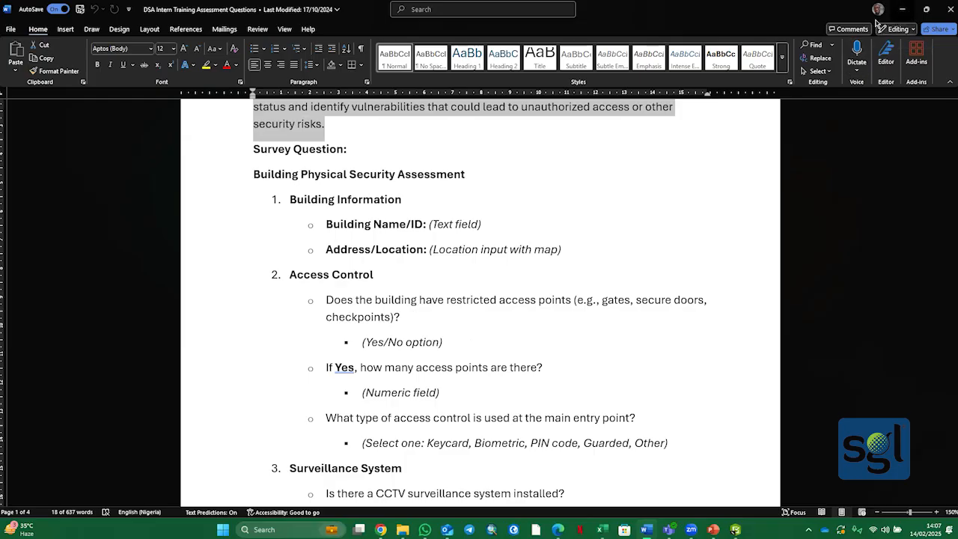
{"action": "left_click", "coordinate": [899, 10]}
Complete the row 8 label as <b>Does the Building have restricted access point?</b>, checking the wording against the Word document
{"action": "key", "text": "BackSpace"}
{"action": "type", "text": "Doe"}
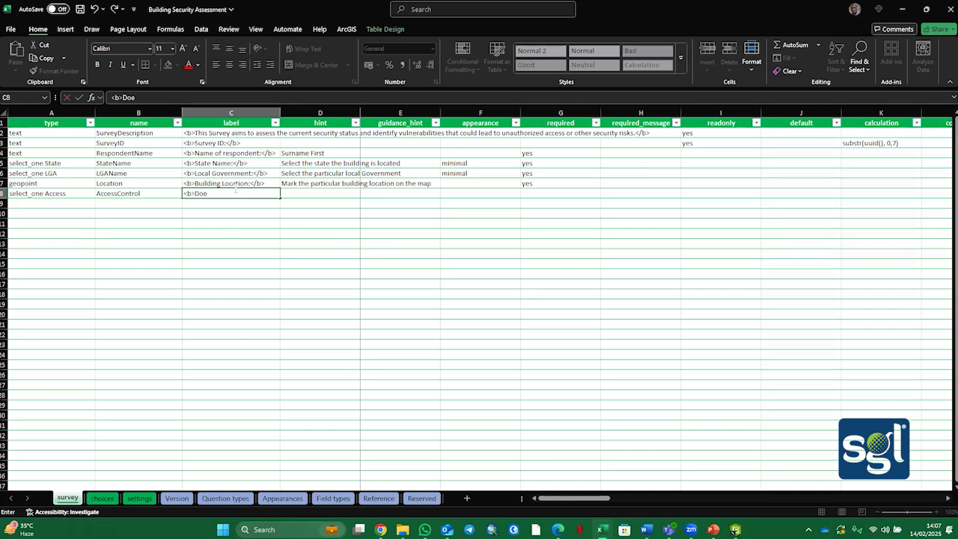
{"action": "type", "text": "s the Building have"}
{"action": "mouse_move", "coordinate": [643, 528]}
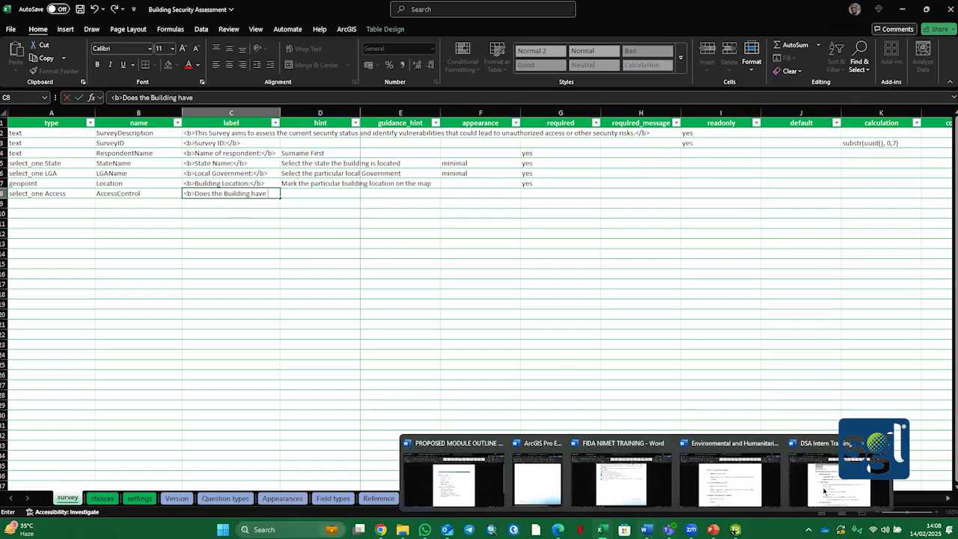
{"action": "left_click", "coordinate": [815, 483]}
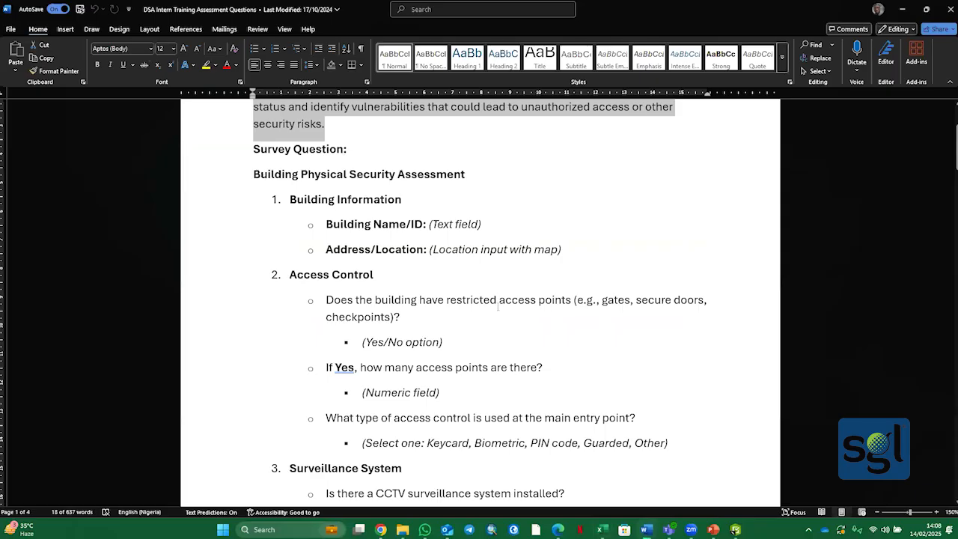
{"action": "left_click", "coordinate": [902, 9]}
{"action": "type", "text": "estricted access point?"}
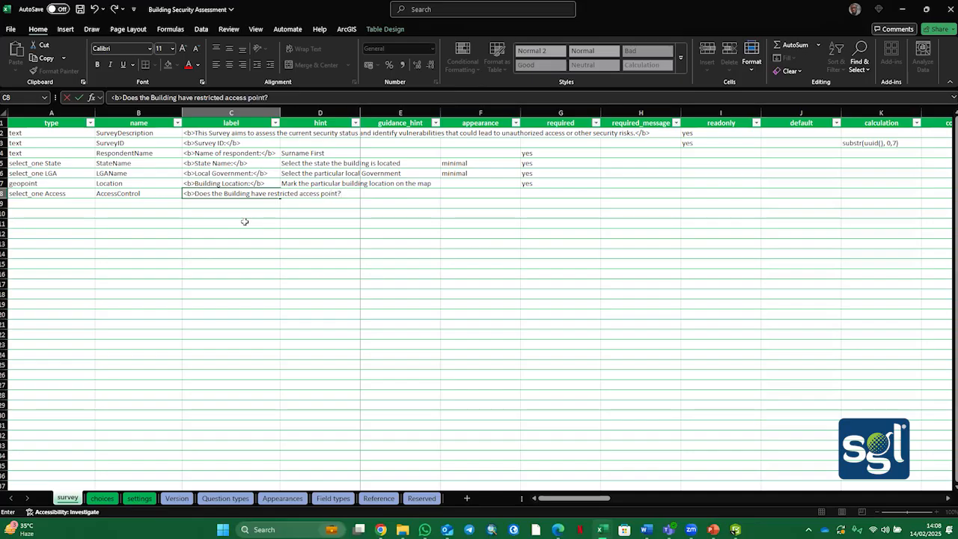
{"action": "type", "text": "</b"}
Set the AccessControl question's appearance to minimal and required to yes, and save the workbook
{"action": "left_click", "coordinate": [481, 194]}
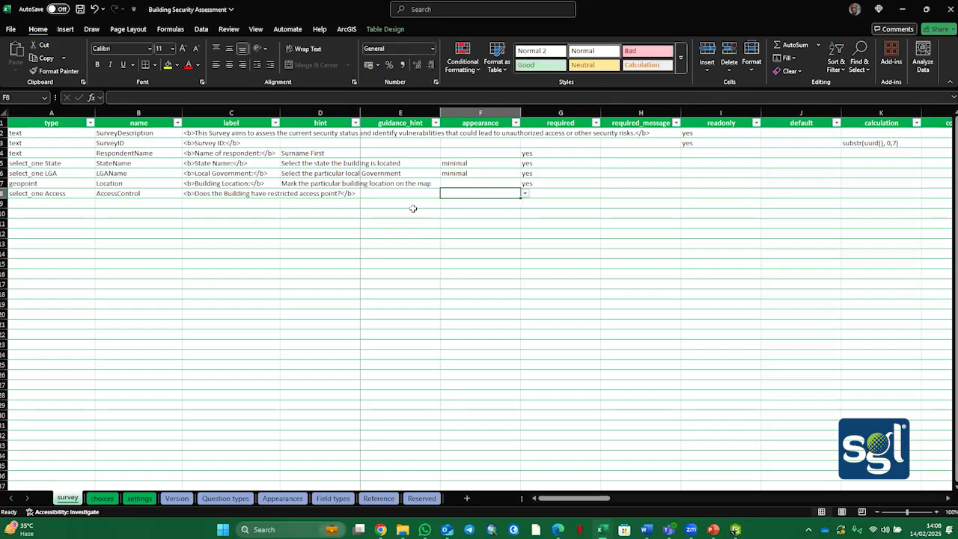
{"action": "left_click", "coordinate": [525, 193]}
{"action": "left_click", "coordinate": [469, 212]}
{"action": "left_click", "coordinate": [558, 196]}
{"action": "left_click", "coordinate": [605, 193]}
{"action": "left_click", "coordinate": [566, 204]}
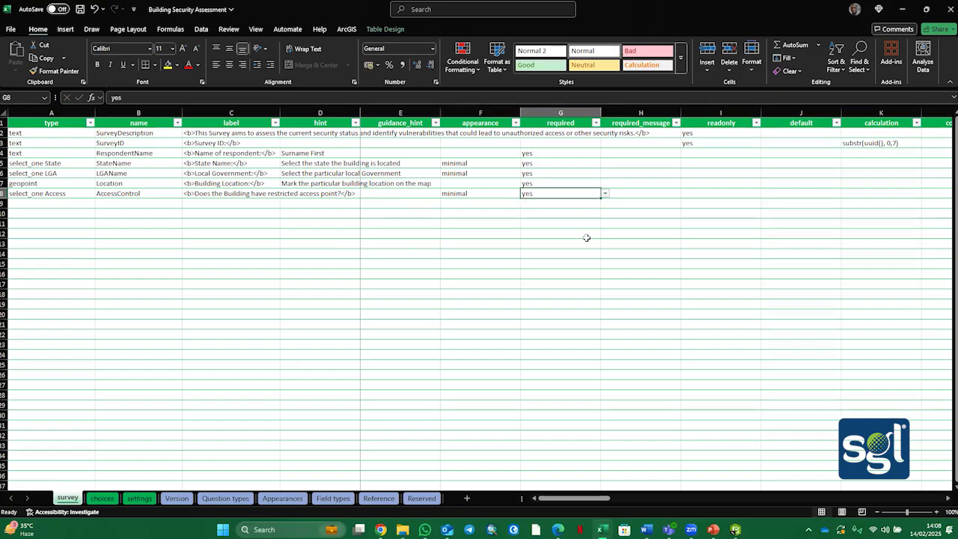
{"action": "key", "text": "ctrl+s"}
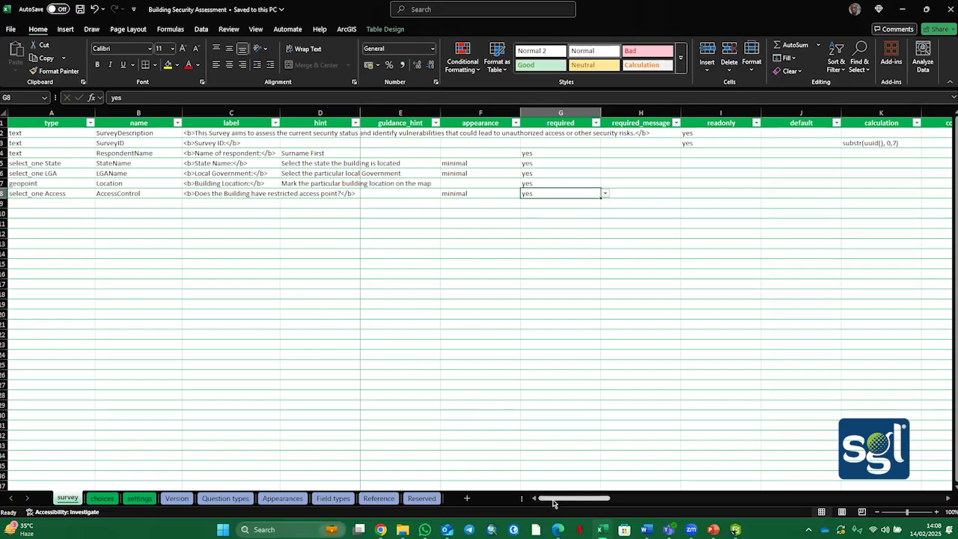
Test the restricted access question in the Survey123 Connect form preview by choosing Yes and switching the answer to No
{"action": "left_click", "coordinate": [735, 530]}
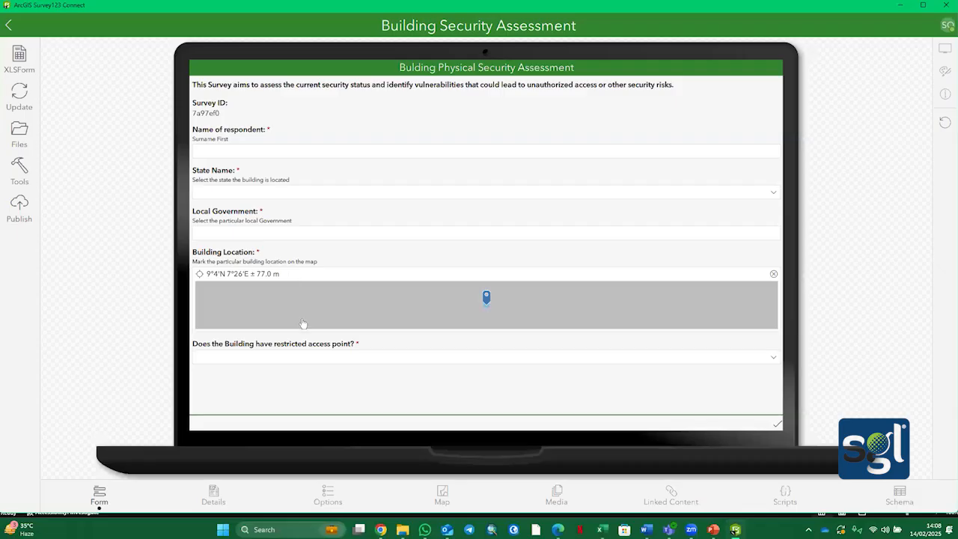
{"action": "left_click", "coordinate": [300, 365]}
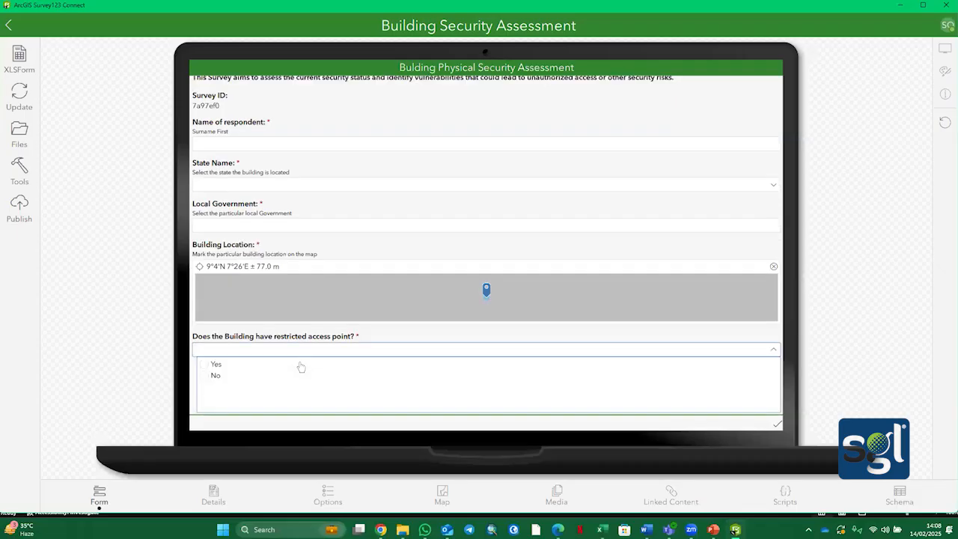
{"action": "left_click", "coordinate": [212, 364]}
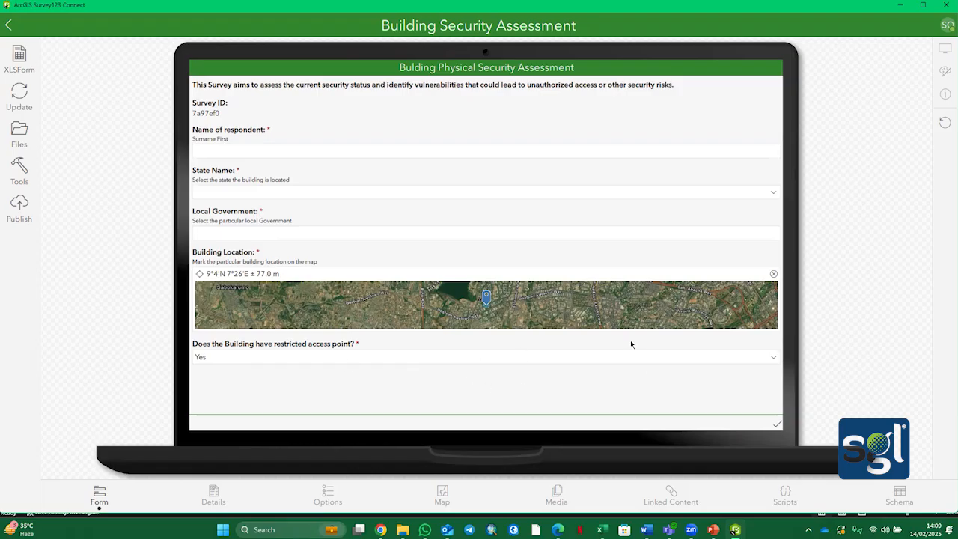
{"action": "left_click", "coordinate": [273, 357]}
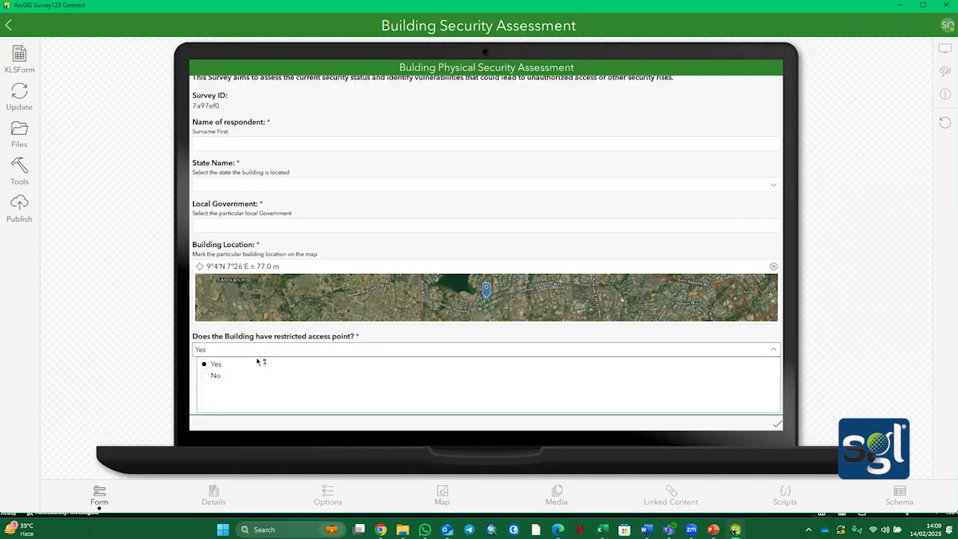
{"action": "left_click", "coordinate": [205, 376]}
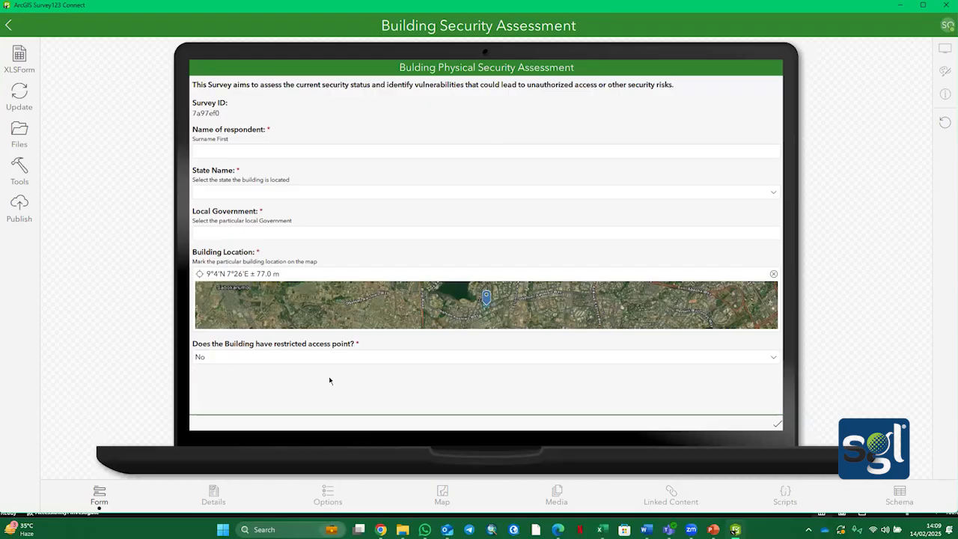
{"action": "left_click", "coordinate": [901, 6]}
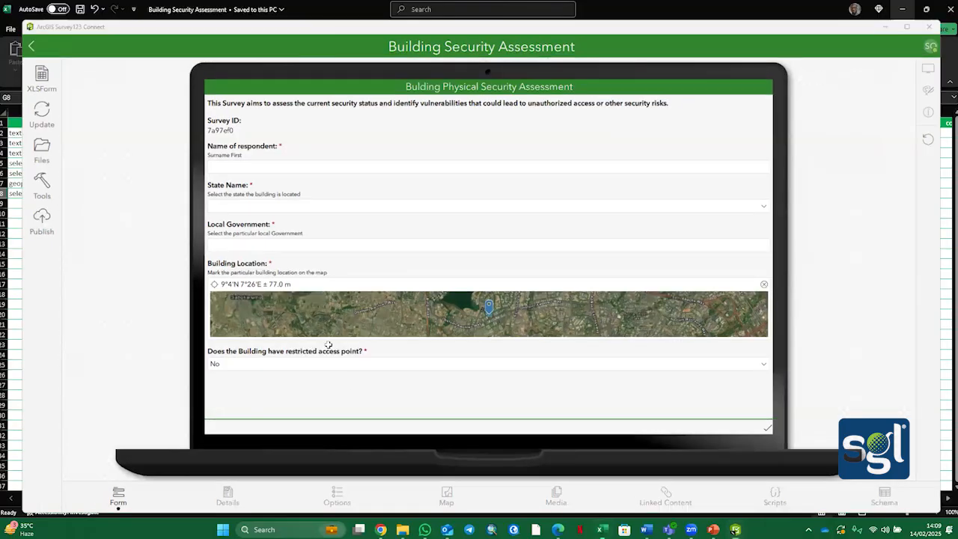
Set the type in row 9 of the Excel survey sheet to select_one list_name
{"action": "left_click", "coordinate": [45, 204]}
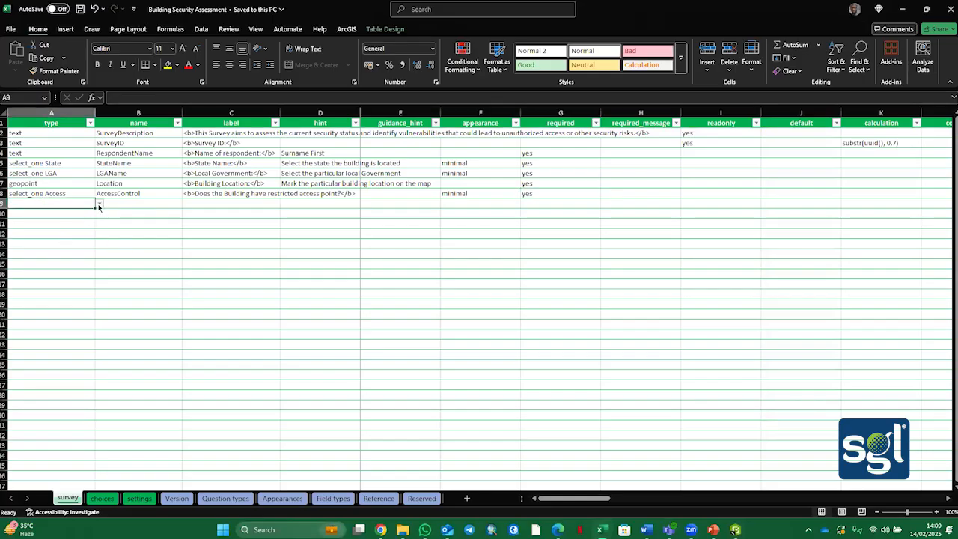
{"action": "left_click", "coordinate": [98, 203]}
{"action": "scroll", "coordinate": [72, 266], "scroll_direction": "up", "scroll_amount": 2}
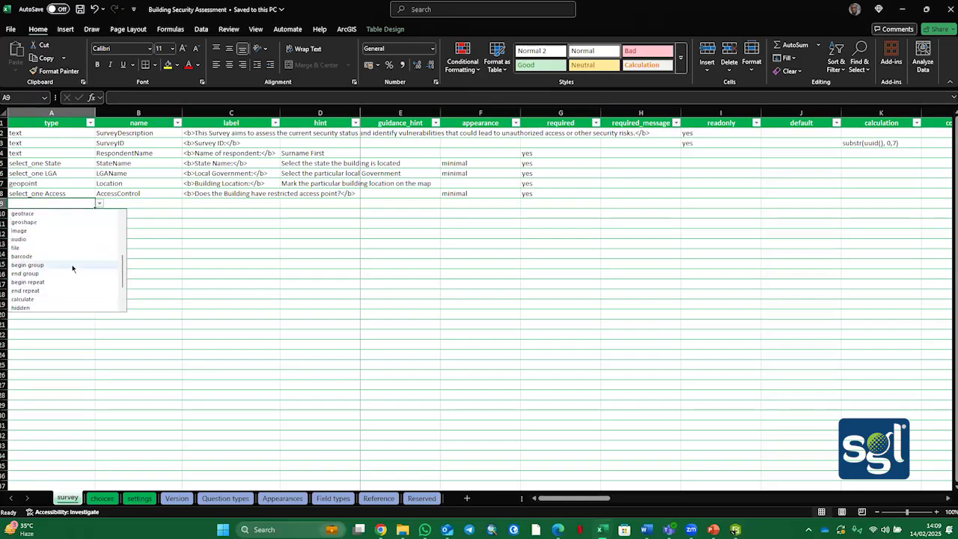
{"action": "scroll", "coordinate": [40, 251], "scroll_direction": "up", "scroll_amount": 3}
{"action": "scroll", "coordinate": [40, 247], "scroll_direction": "up", "scroll_amount": 1}
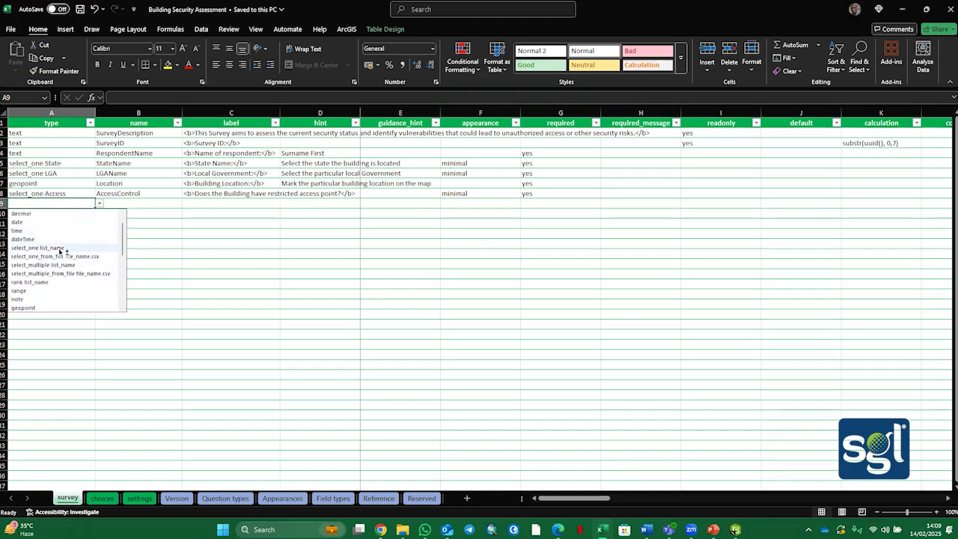
{"action": "left_click", "coordinate": [58, 247]}
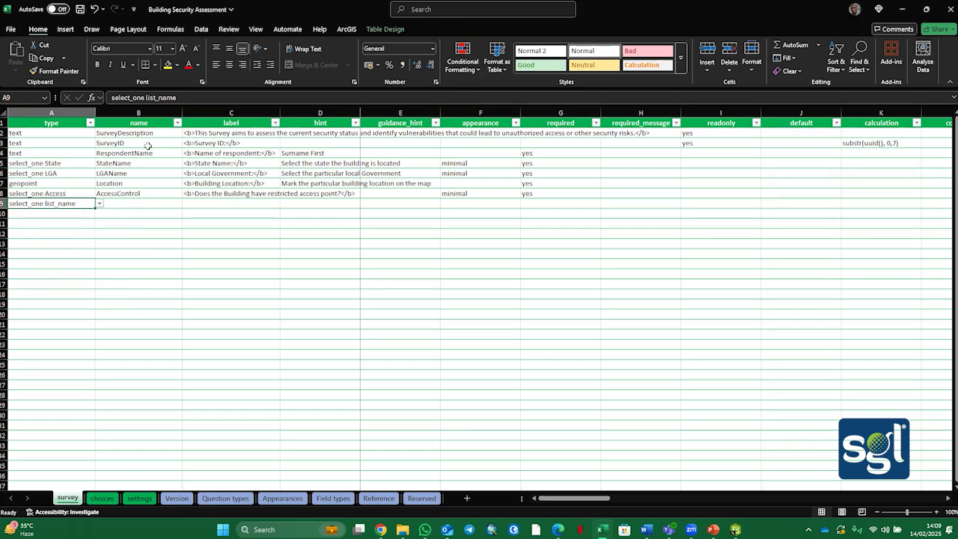
Go to the choices sheet and read the Access Control questions and their answer types in the Word questions document
{"action": "left_click", "coordinate": [103, 498]}
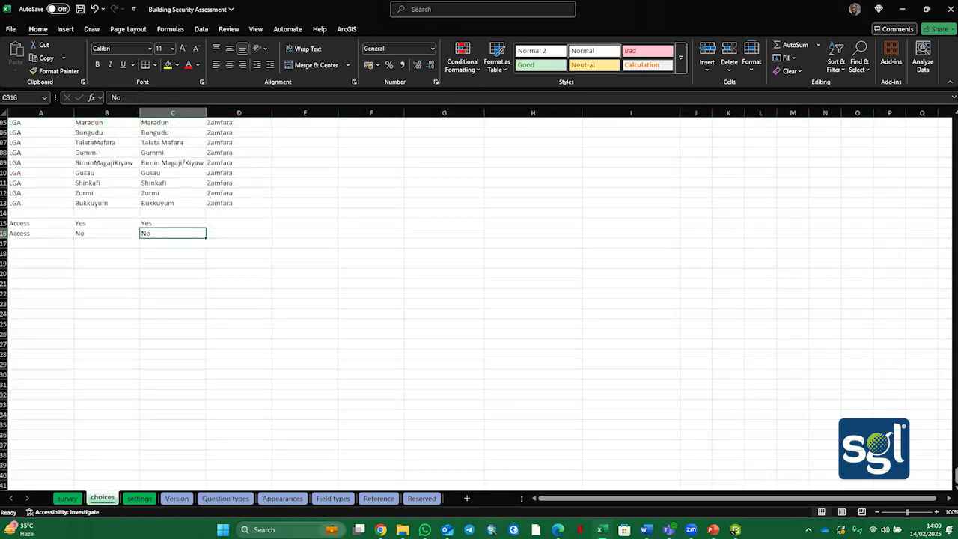
{"action": "mouse_move", "coordinate": [735, 530]}
{"action": "mouse_move", "coordinate": [646, 530]}
{"action": "left_click", "coordinate": [815, 491]}
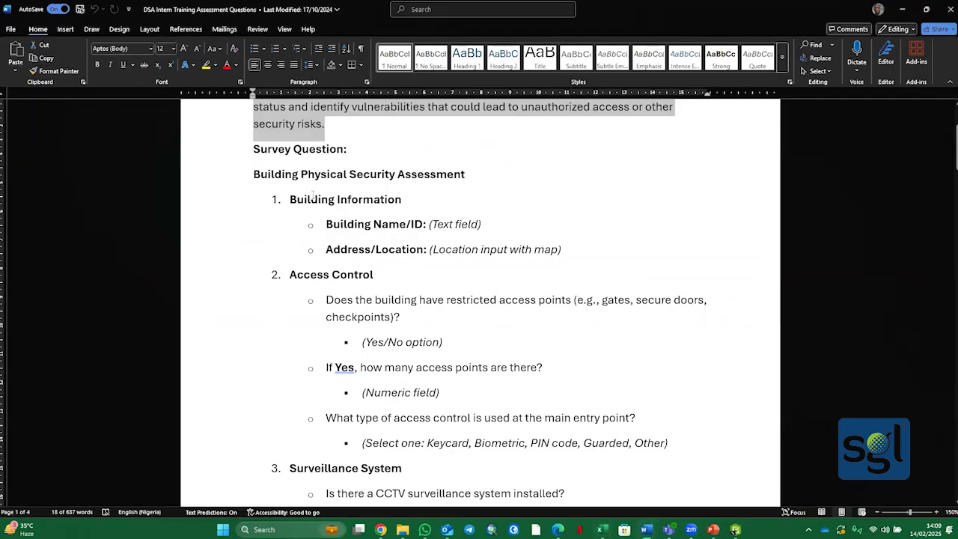
{"action": "scroll", "coordinate": [369, 226], "scroll_direction": "up", "scroll_amount": 1}
{"action": "scroll", "coordinate": [434, 255], "scroll_direction": "down", "scroll_amount": 2}
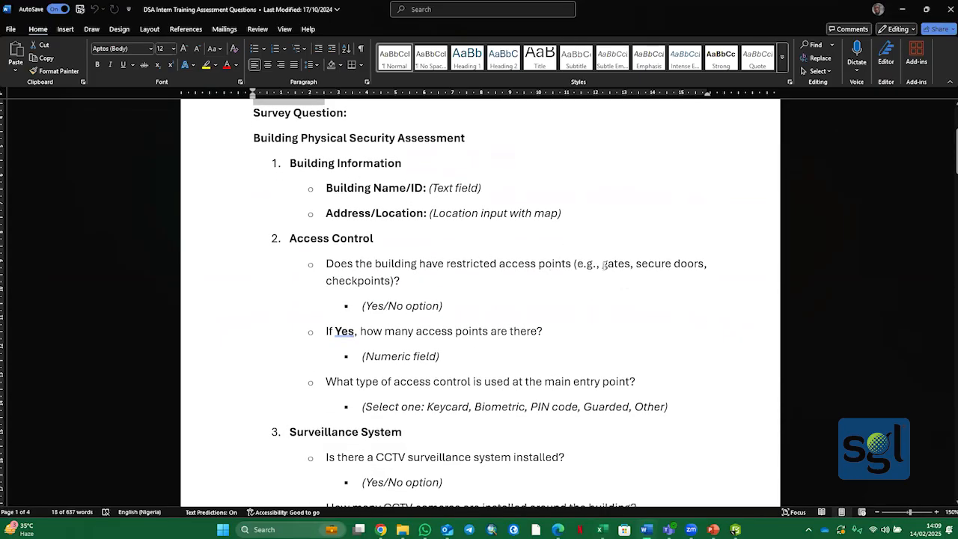
{"action": "left_click", "coordinate": [603, 263]}
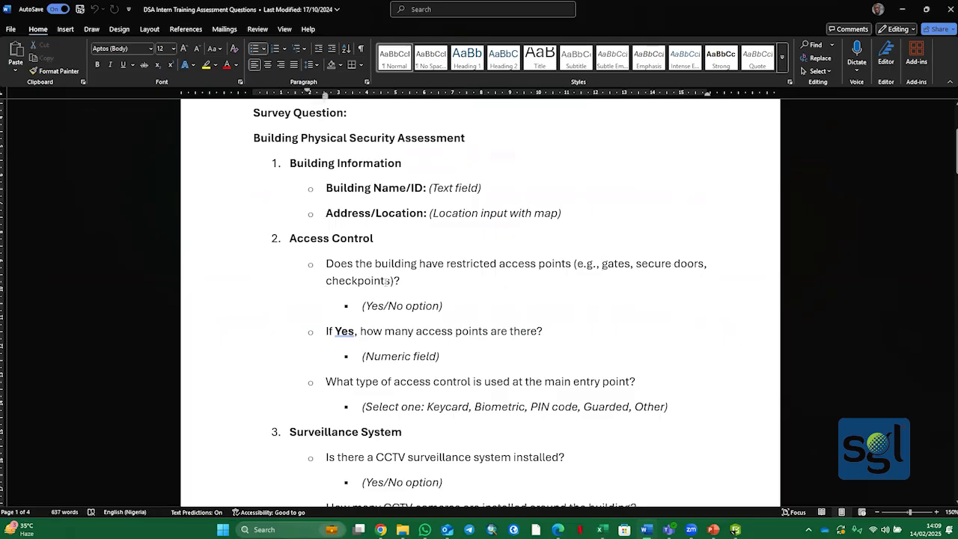
{"action": "mouse_move", "coordinate": [380, 529]}
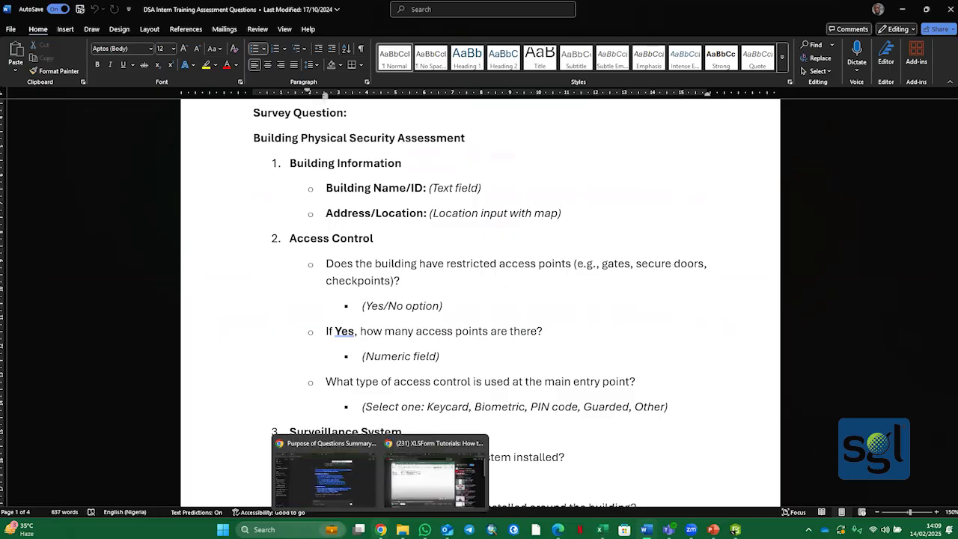
{"action": "left_click", "coordinate": [438, 479]}
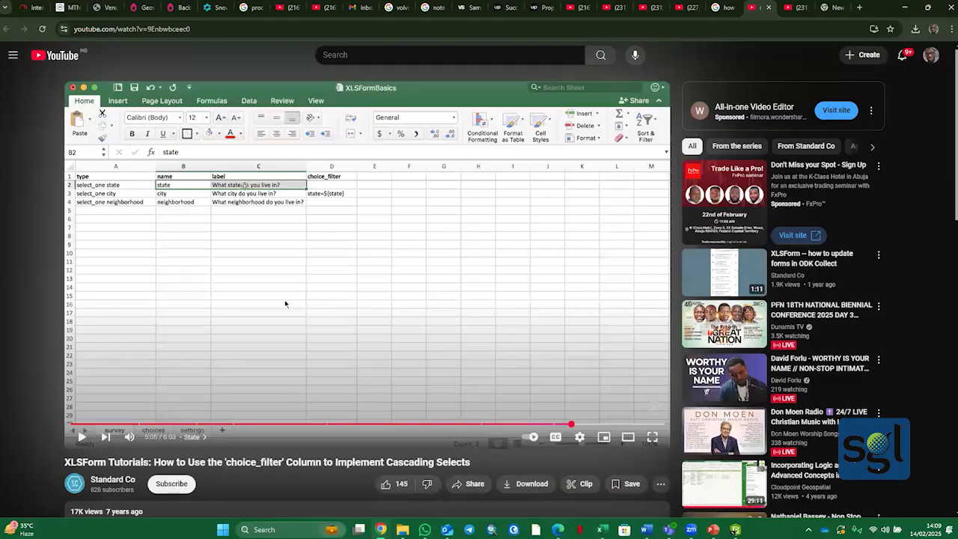
{"action": "left_click", "coordinate": [904, 7]}
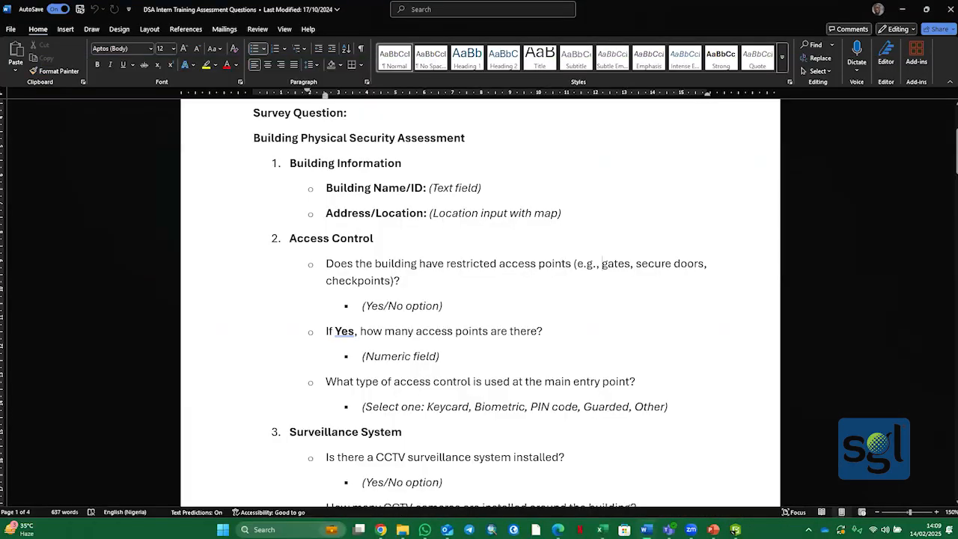
Return to the Excel choices sheet and start a new choice list named AccessPoint in cell A818, below the Access entries
{"action": "mouse_move", "coordinate": [380, 529]}
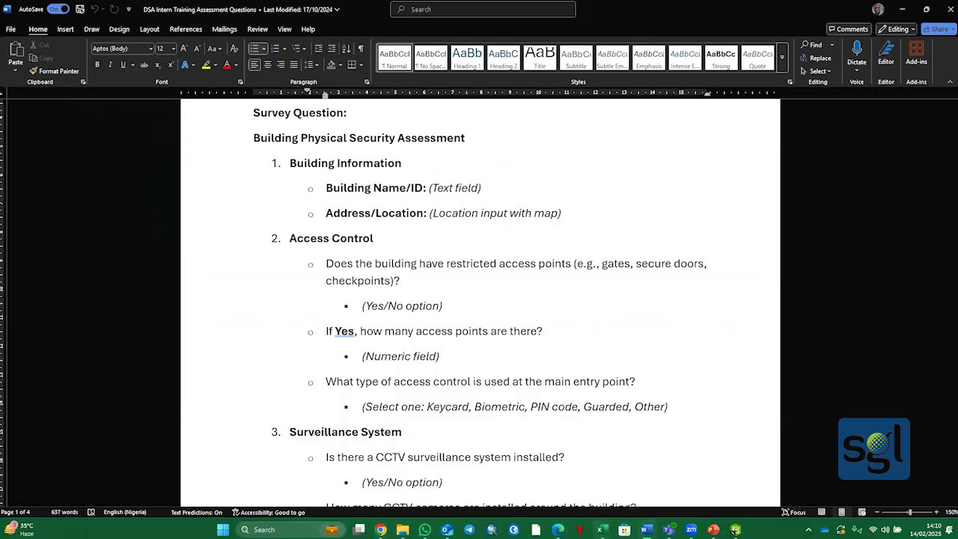
{"action": "mouse_move", "coordinate": [601, 529]}
{"action": "left_click", "coordinate": [825, 488]}
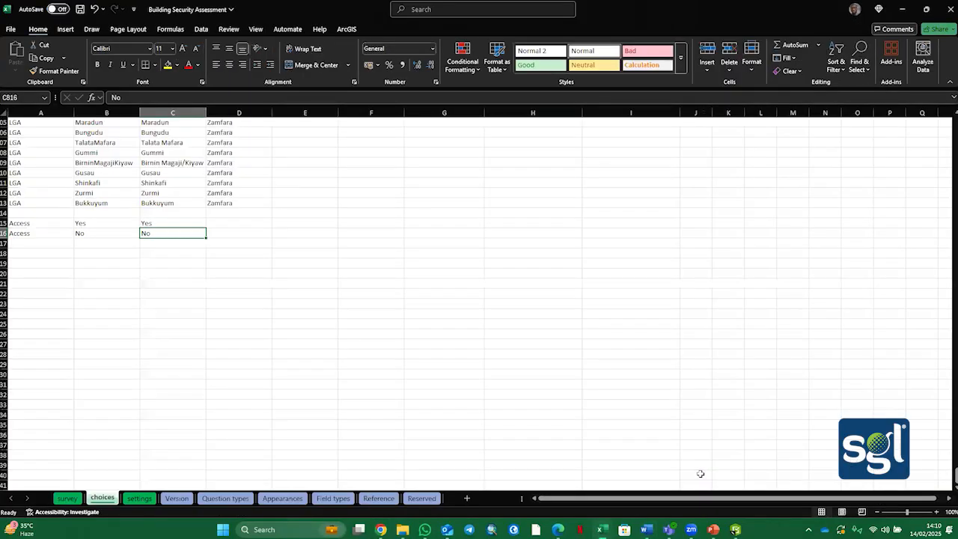
{"action": "left_click", "coordinate": [31, 254]}
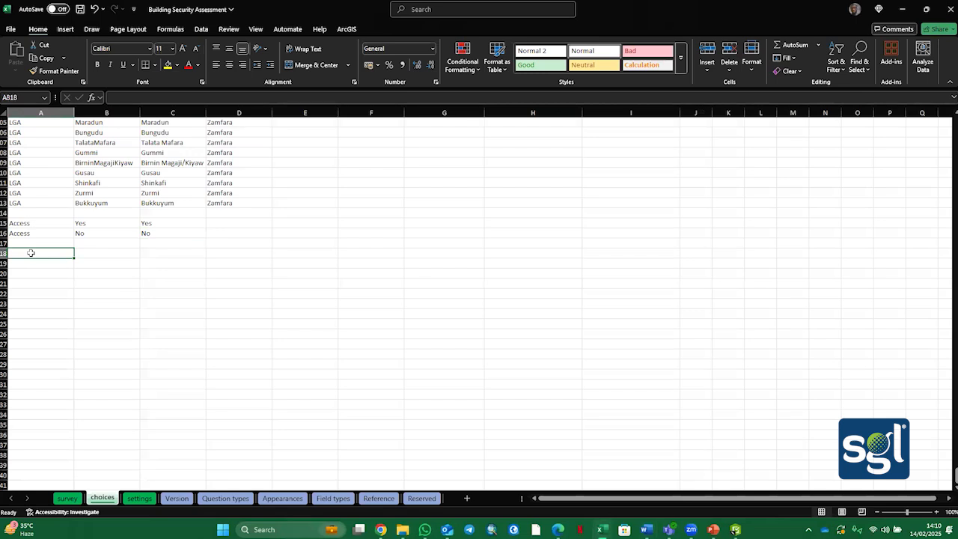
{"action": "type", "text": "Access"}
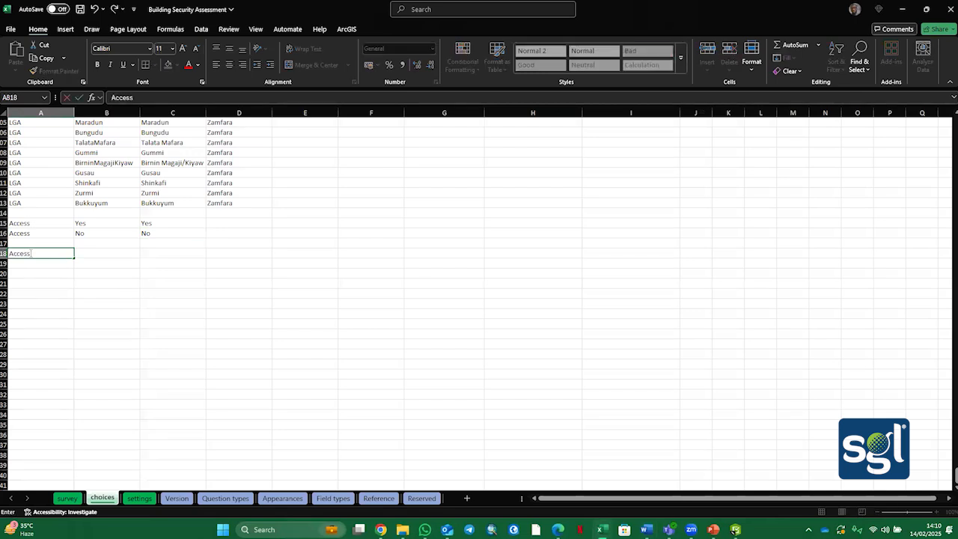
{"action": "type", "text": "Point"}
{"action": "left_click", "coordinate": [94, 253]}
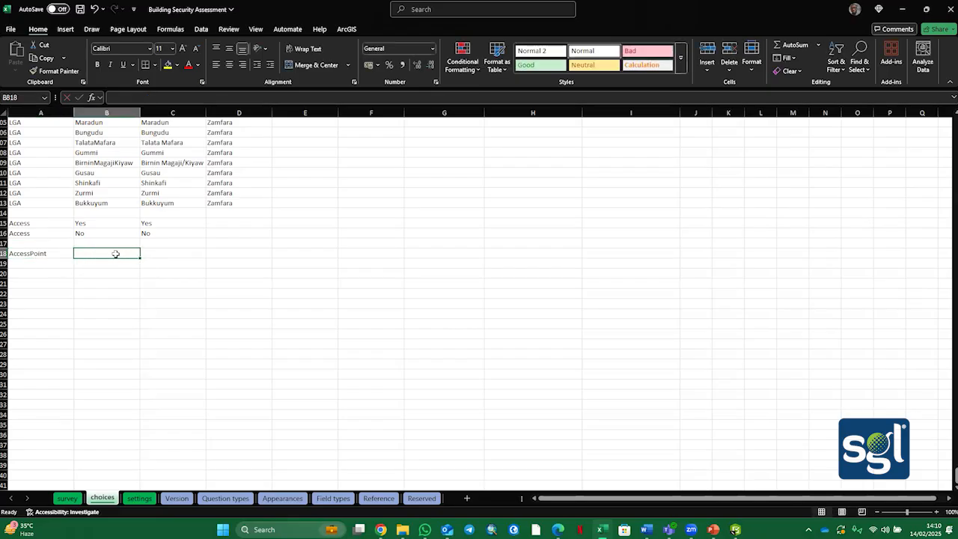
Enter the AccessPoint choice names Gates, SecuredDoor and Checkpoint in cells B818 to B820 of the choices sheet
{"action": "type", "text": "Gates"}
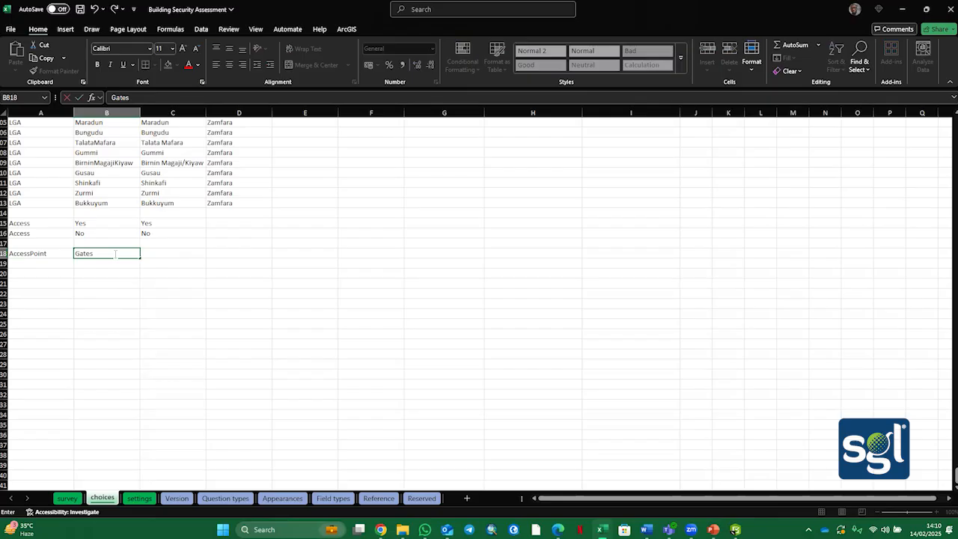
{"action": "left_click", "coordinate": [108, 263]}
{"action": "type", "text": "Se"}
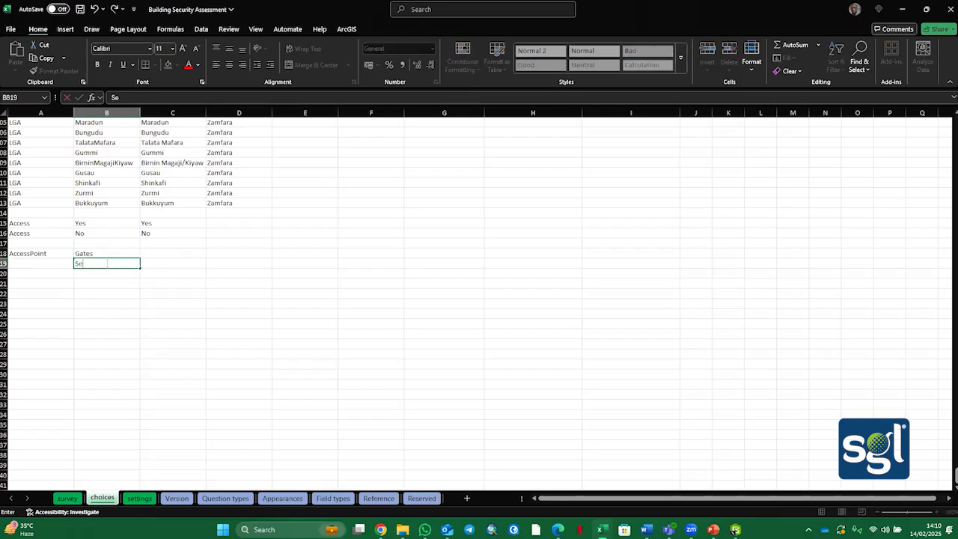
{"action": "type", "text": "curedDoor"}
{"action": "left_click", "coordinate": [113, 273]}
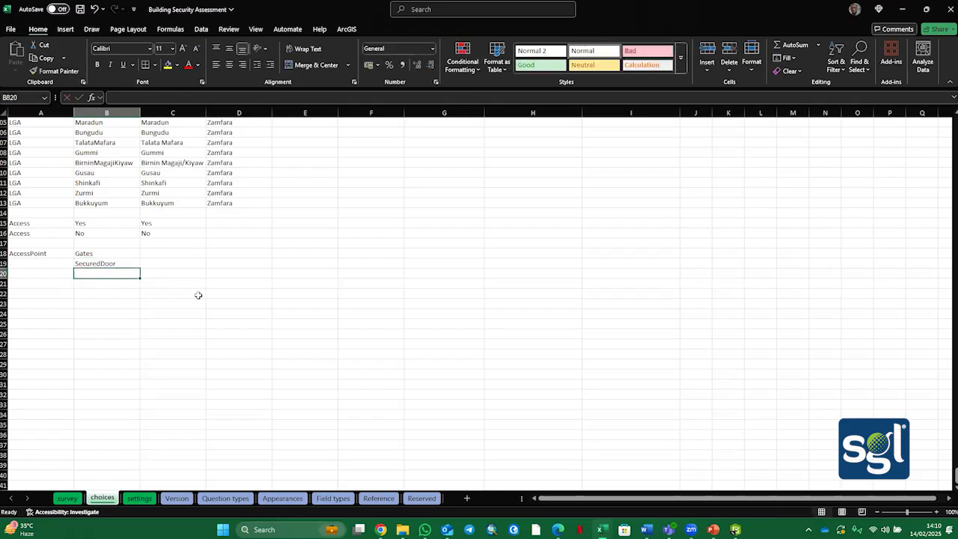
{"action": "type", "text": "Checkpoint"}
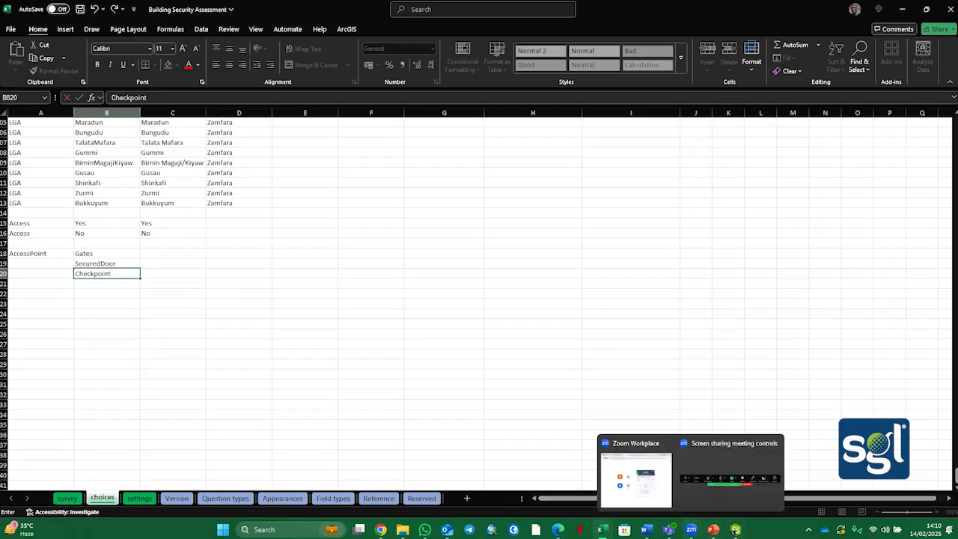
Check the access point wording in the Word questions document and change the Excel choice names to SecuredDoors and Checkpoints
{"action": "mouse_move", "coordinate": [647, 529]}
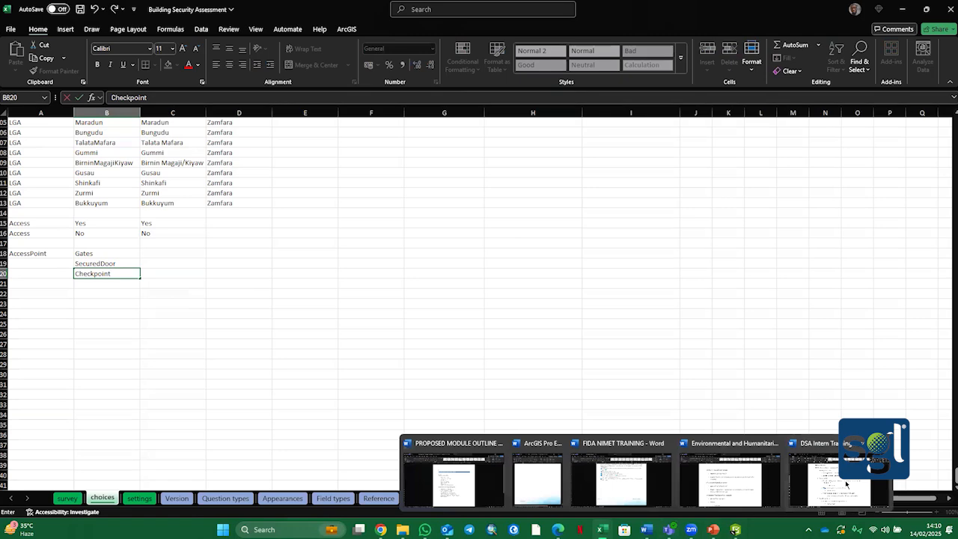
{"action": "left_click", "coordinate": [830, 479]}
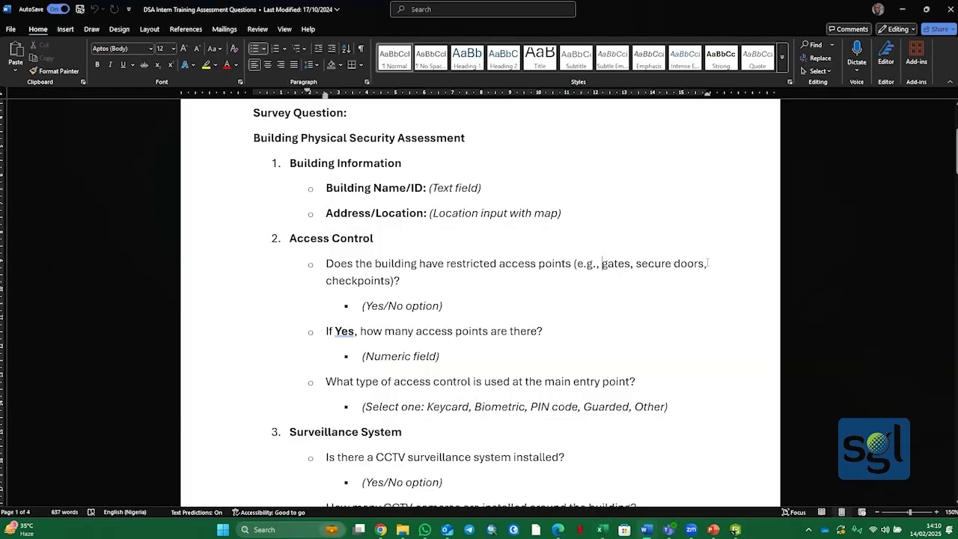
{"action": "left_click", "coordinate": [902, 8]}
{"action": "double_click", "coordinate": [116, 263]}
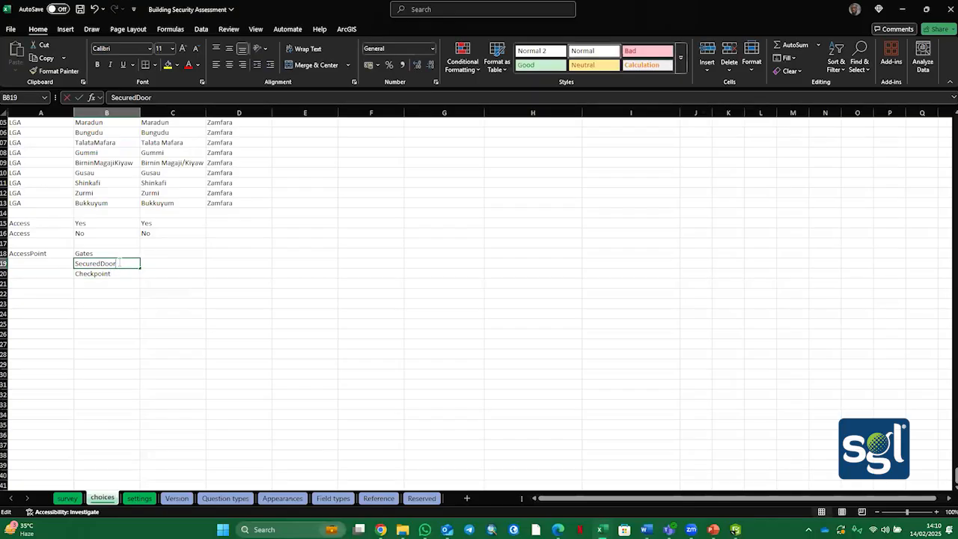
{"action": "type", "text": "s"}
{"action": "key", "text": "Return"}
{"action": "key", "text": "F2"}
{"action": "type", "text": "s"}
Copy the three AccessPoint choice names from B818:B820 into the label column beside them, starting at C818
{"action": "left_click_drag", "start_coordinate": [80, 252], "coordinate": [81, 274]}
{"action": "key", "text": "ctrl+c"}
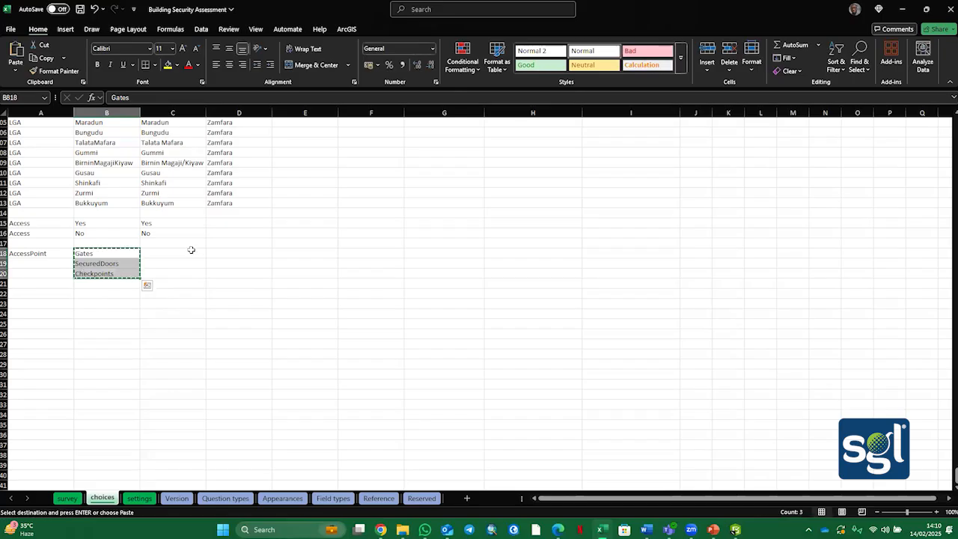
{"action": "left_click", "coordinate": [187, 254]}
{"action": "key", "text": "ctrl+v"}
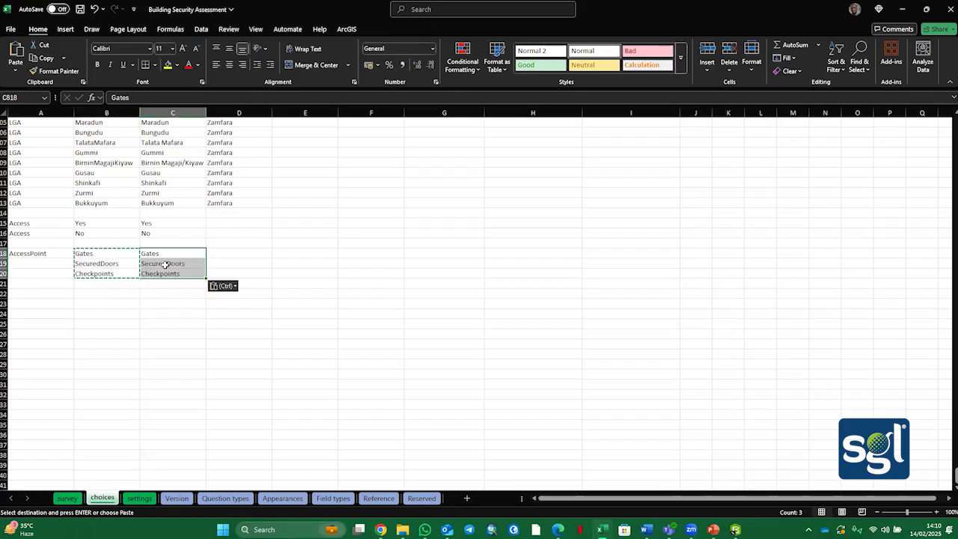
Change the label in C819 to Secured Doors and fill the list name AccessPoint down to A820
{"action": "left_click", "coordinate": [172, 263]}
{"action": "double_click", "coordinate": [164, 263]}
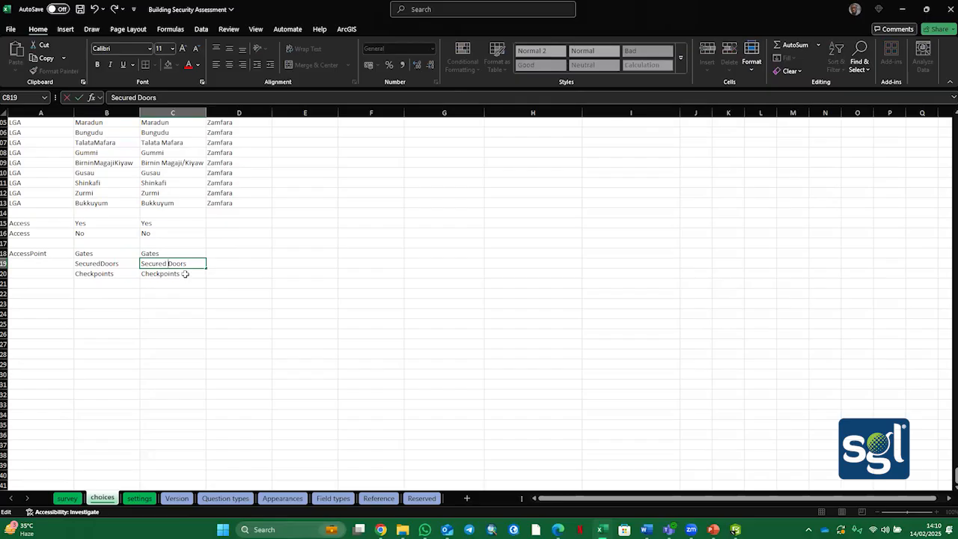
{"action": "left_click", "coordinate": [37, 255]}
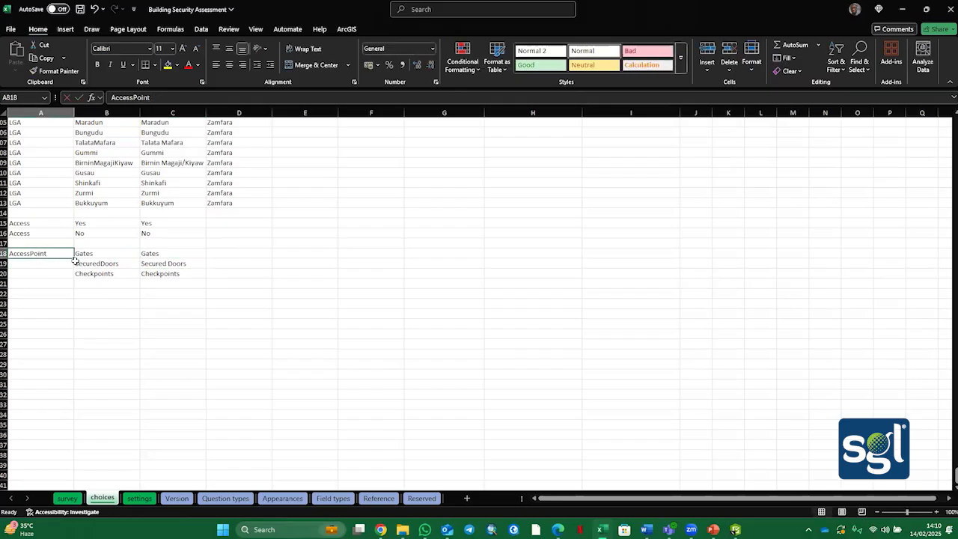
{"action": "left_click_drag", "start_coordinate": [73, 264], "coordinate": [73, 277]}
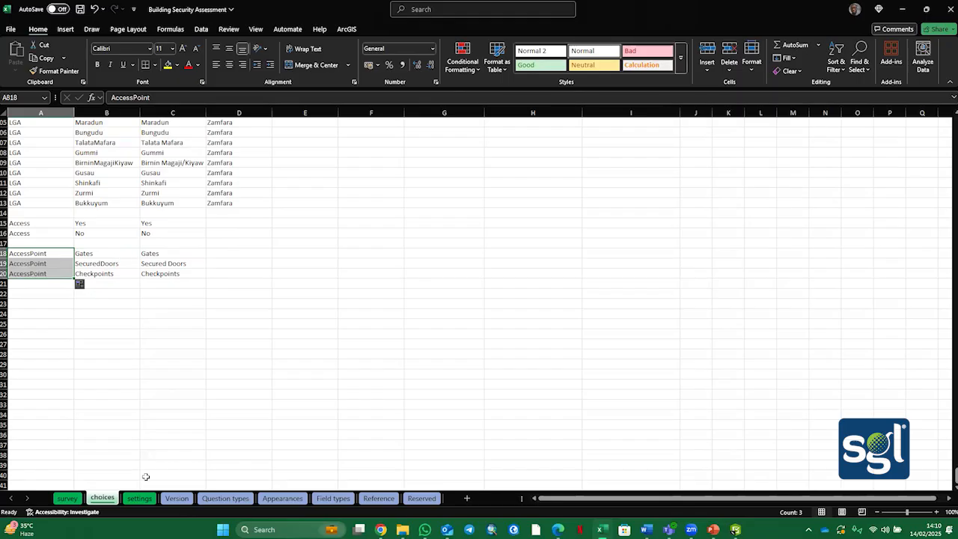
Set the type in row 9 of the survey sheet to select_one AccessPoint, matching the list name on the choices sheet
{"action": "left_click", "coordinate": [67, 498]}
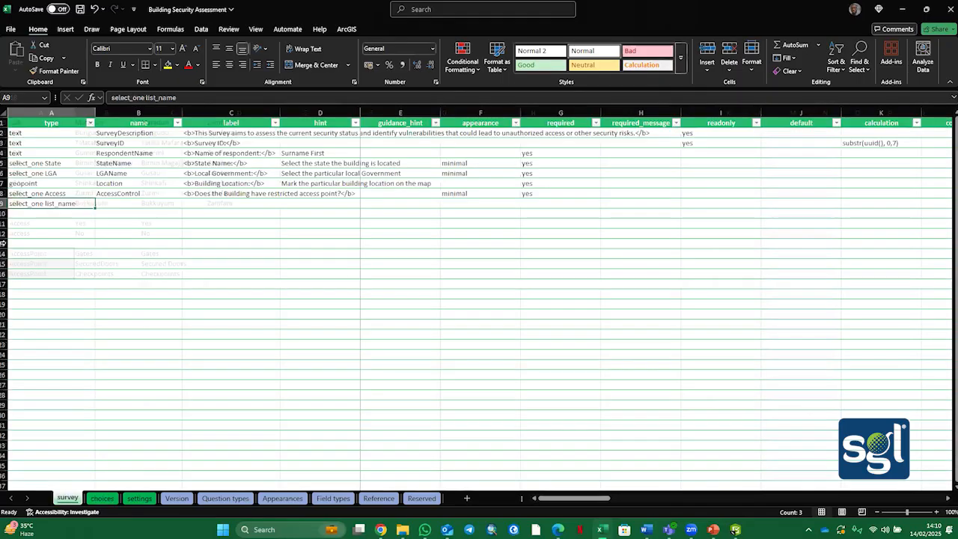
{"action": "left_click", "coordinate": [183, 96]}
{"action": "left_click_drag", "start_coordinate": [182, 96], "coordinate": [145, 98]}
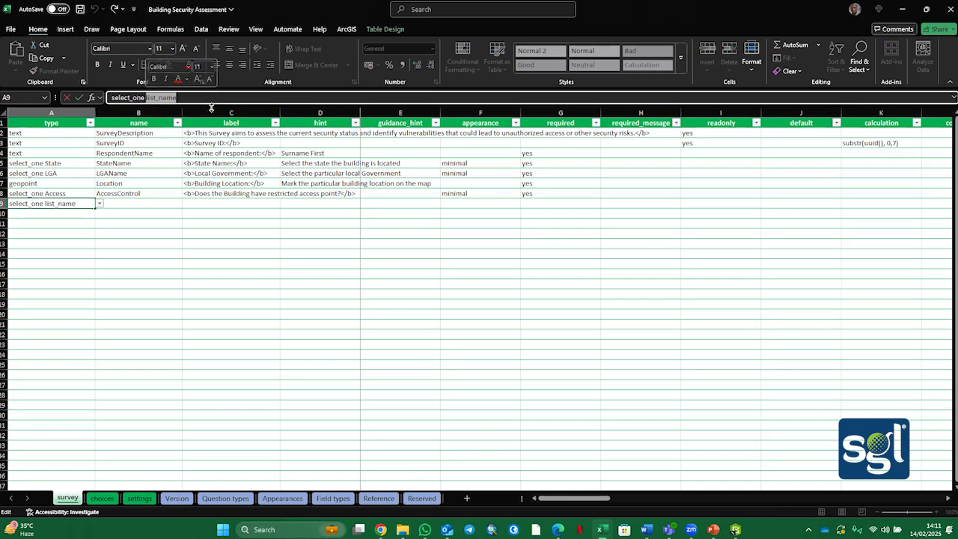
{"action": "type", "text": "AccessPoint"}
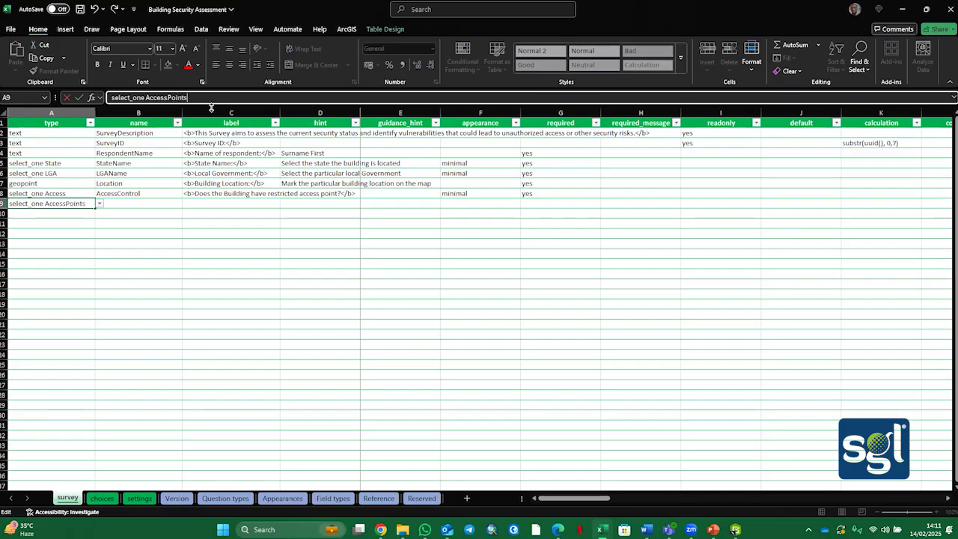
{"action": "left_click", "coordinate": [103, 498]}
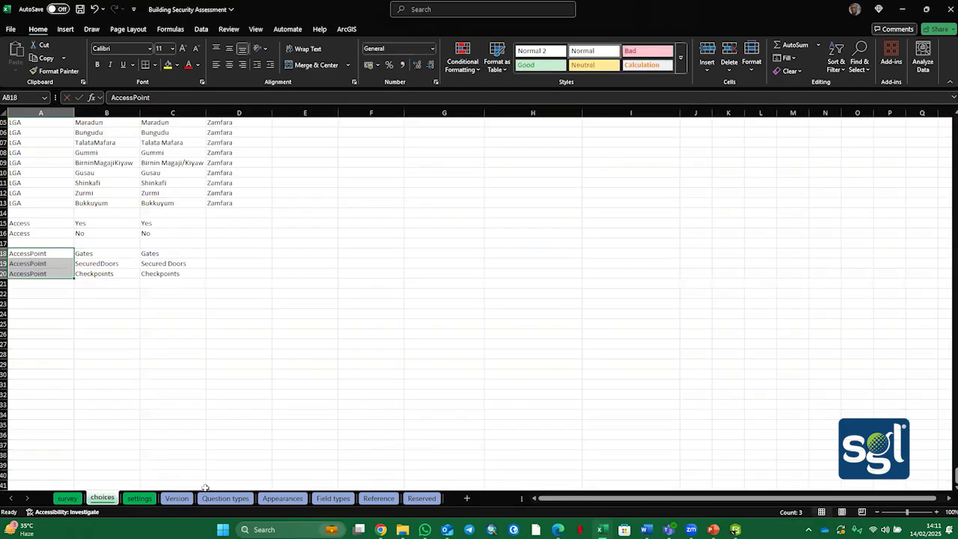
{"action": "left_click", "coordinate": [67, 498]}
{"action": "left_click", "coordinate": [188, 98]}
{"action": "left_click", "coordinate": [189, 98]}
{"action": "key", "text": "BackSpace"}
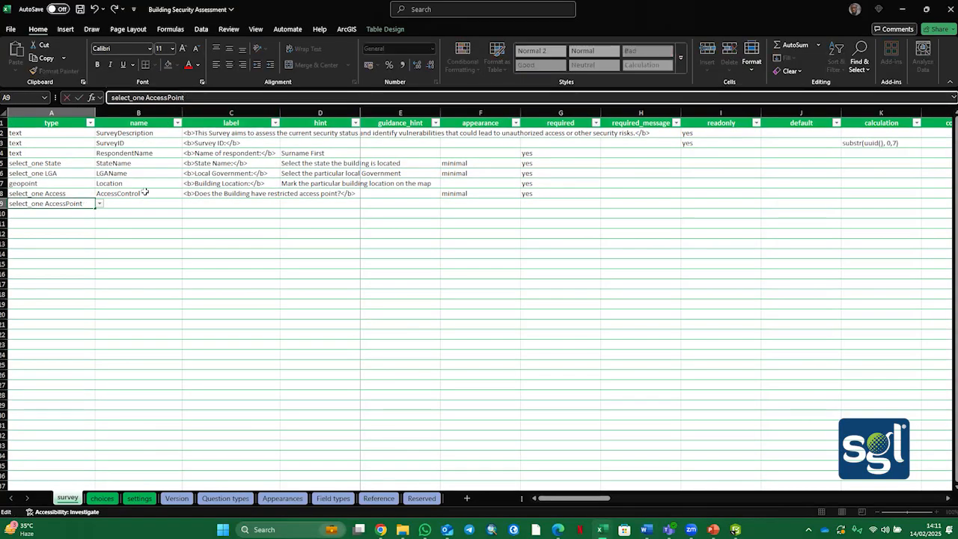
Name the row 9 question Accesspoints
{"action": "left_click", "coordinate": [140, 200]}
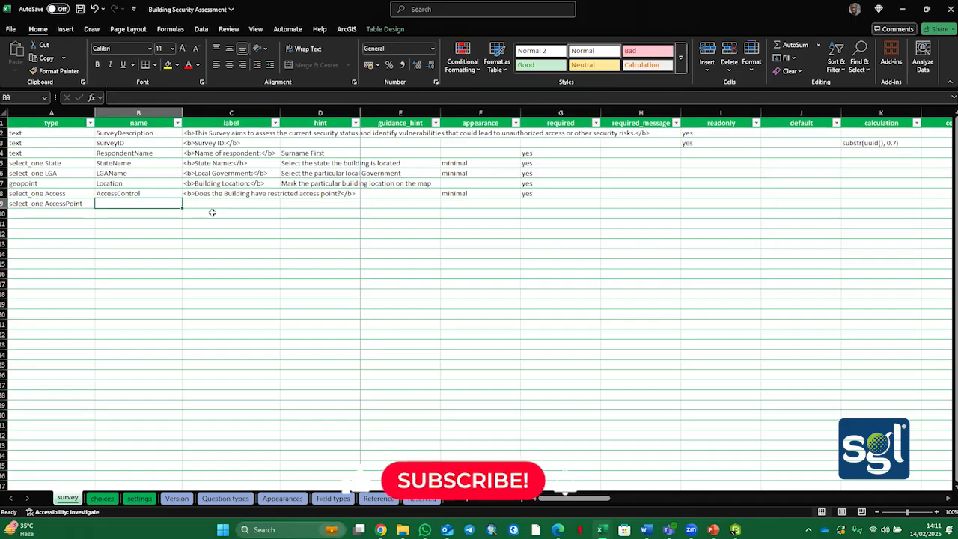
{"action": "type", "text": "A"}
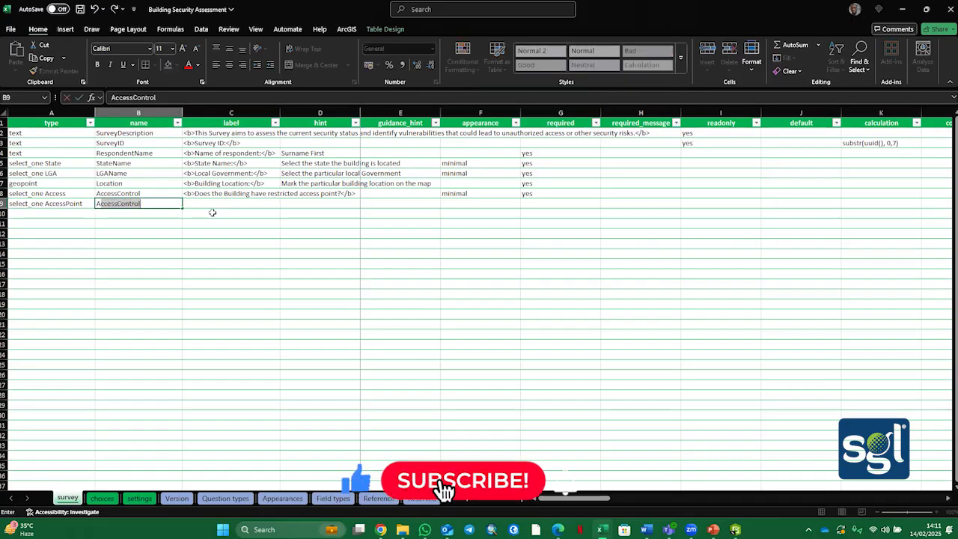
{"action": "type", "text": "ccess"}
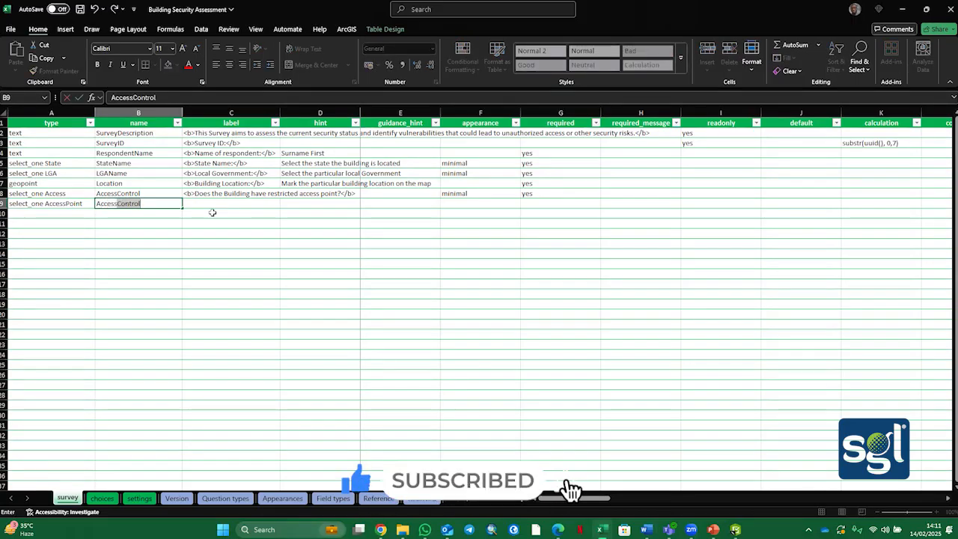
{"action": "type", "text": "points"}
Enter the row 9 label as <b>What access point does the building have?</b>
{"action": "left_click", "coordinate": [210, 204]}
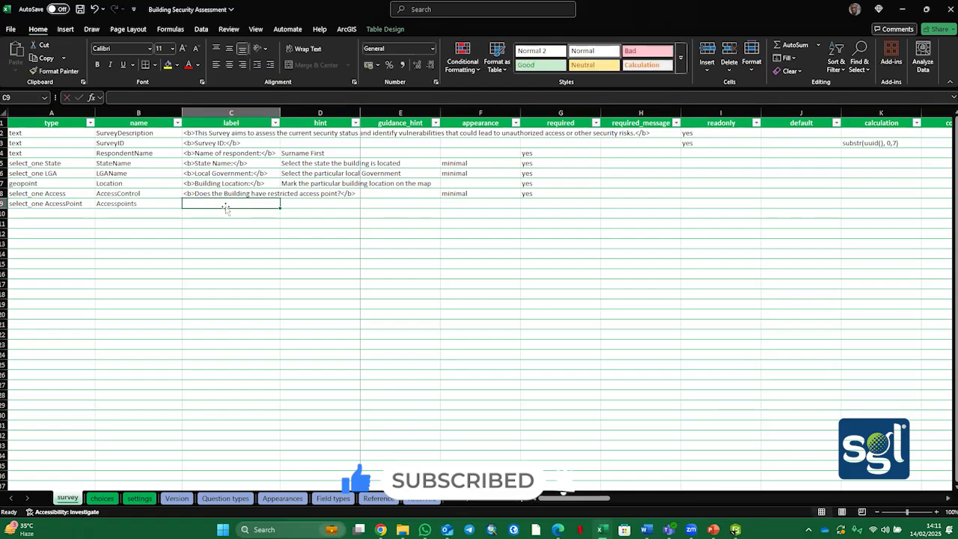
{"action": "type", "text": "<"}
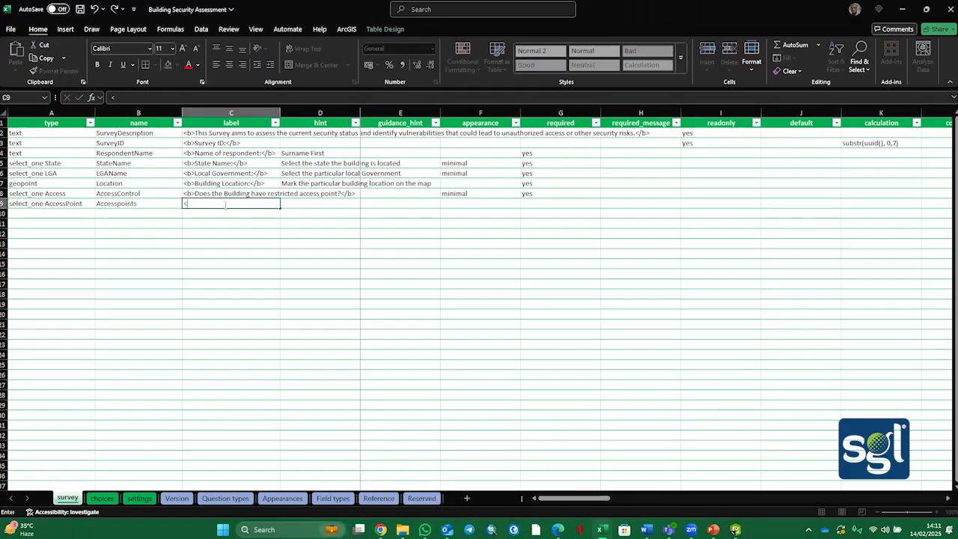
{"action": "type", "text": "b>"}
{"action": "type", "text": "What Access poin"}
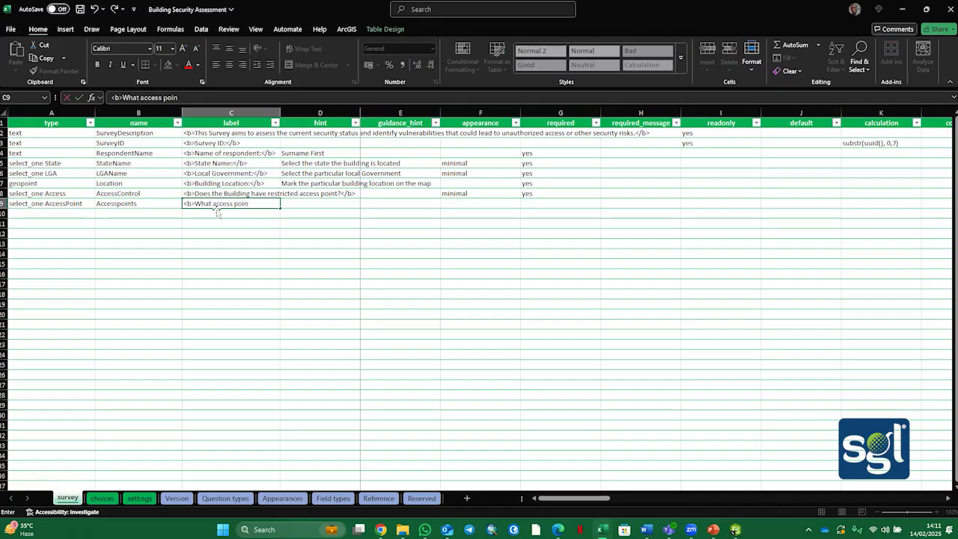
{"action": "type", "text": "t does the building have?"}
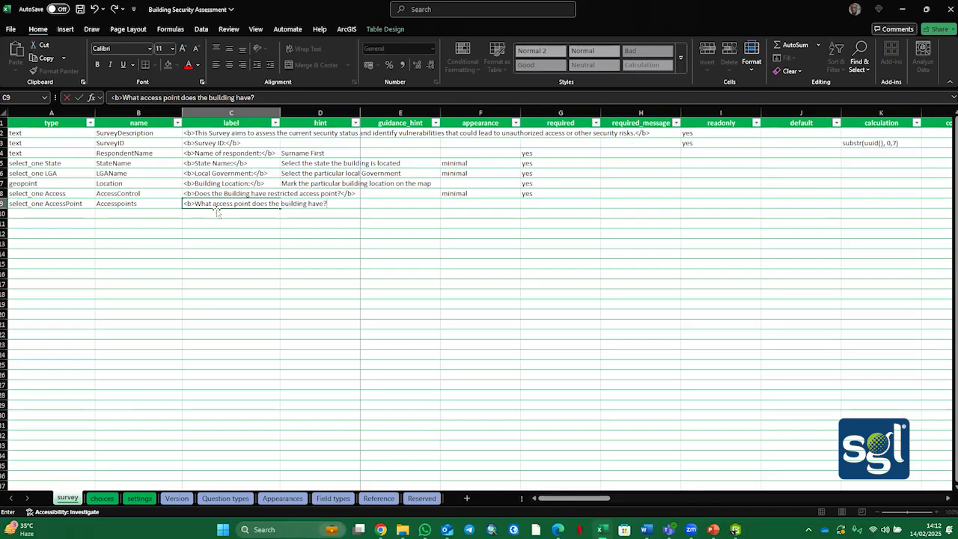
{"action": "type", "text": "</b>"}
Set the appearance of the Accesspoints question in row 9 to minimal
{"action": "left_click", "coordinate": [462, 203]}
{"action": "left_click", "coordinate": [524, 206]}
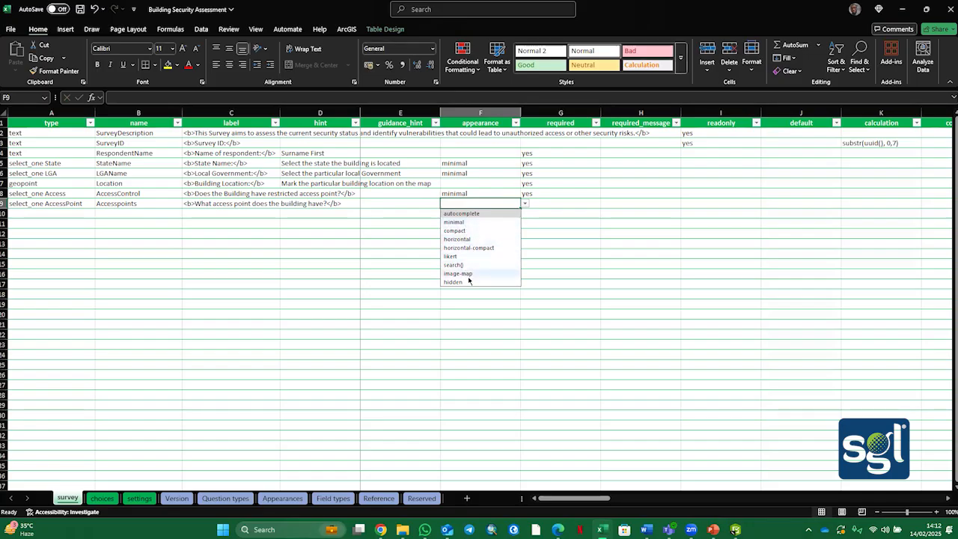
{"action": "left_click", "coordinate": [464, 222]}
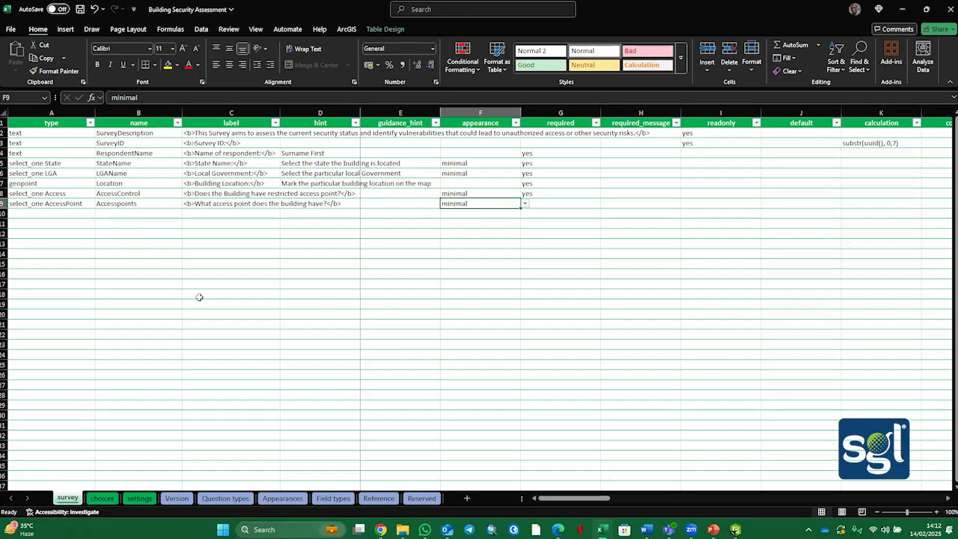
{"action": "mouse_move", "coordinate": [447, 529]}
{"action": "left_click", "coordinate": [102, 498]}
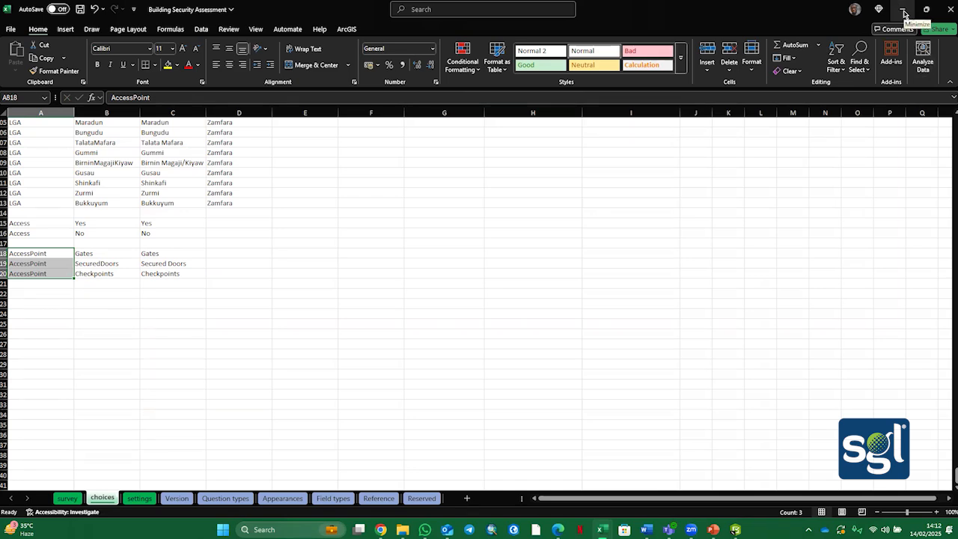
{"action": "left_click", "coordinate": [903, 12]}
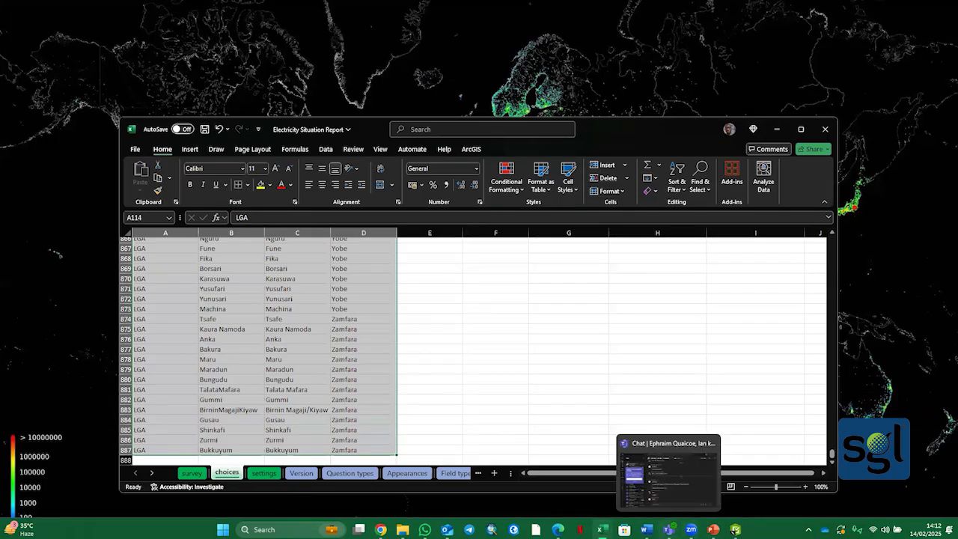
{"action": "mouse_move", "coordinate": [602, 529]}
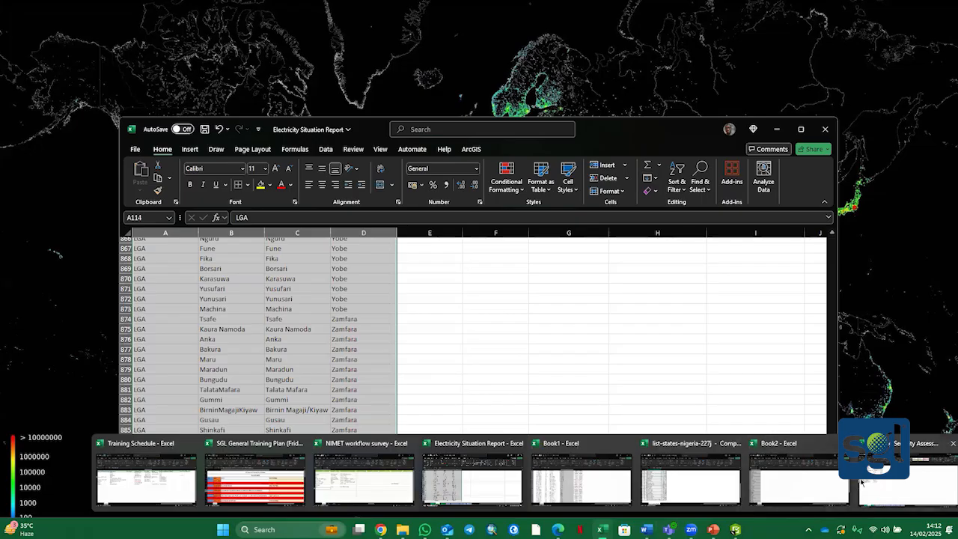
{"action": "left_click", "coordinate": [874, 482]}
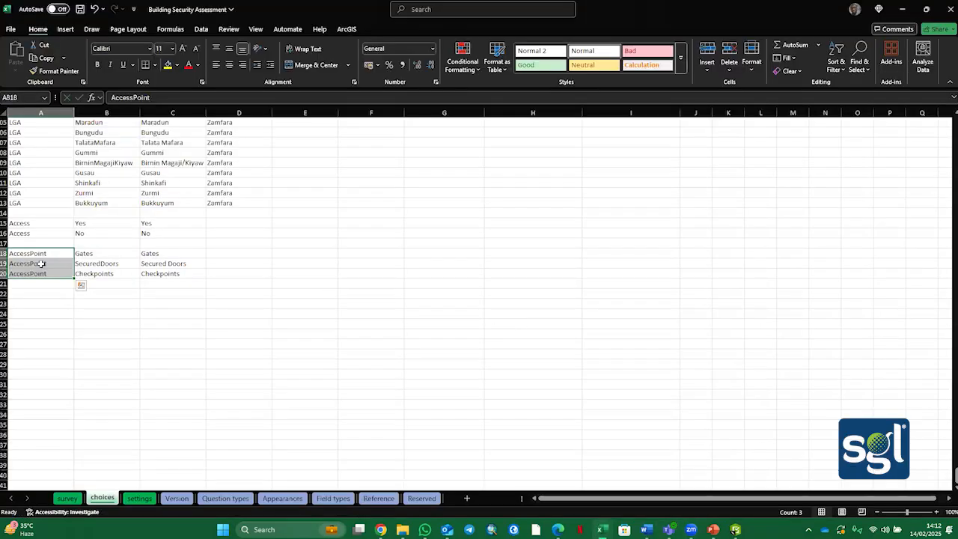
{"action": "left_click", "coordinate": [66, 498]}
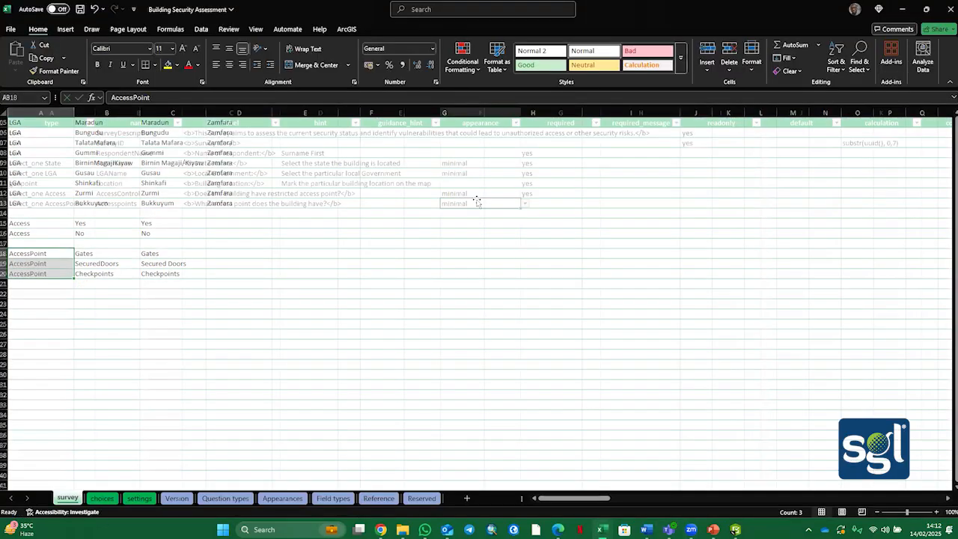
Make the Accesspoints question in row 9 required by setting its required value to yes
{"action": "left_click", "coordinate": [551, 205]}
{"action": "left_click", "coordinate": [605, 203]}
{"action": "left_click", "coordinate": [537, 214]}
Begin the relevant expression of the Accesspoints question in row 9 with ${AccessControl}=
{"action": "left_click_drag", "start_coordinate": [570, 499], "coordinate": [614, 501]}
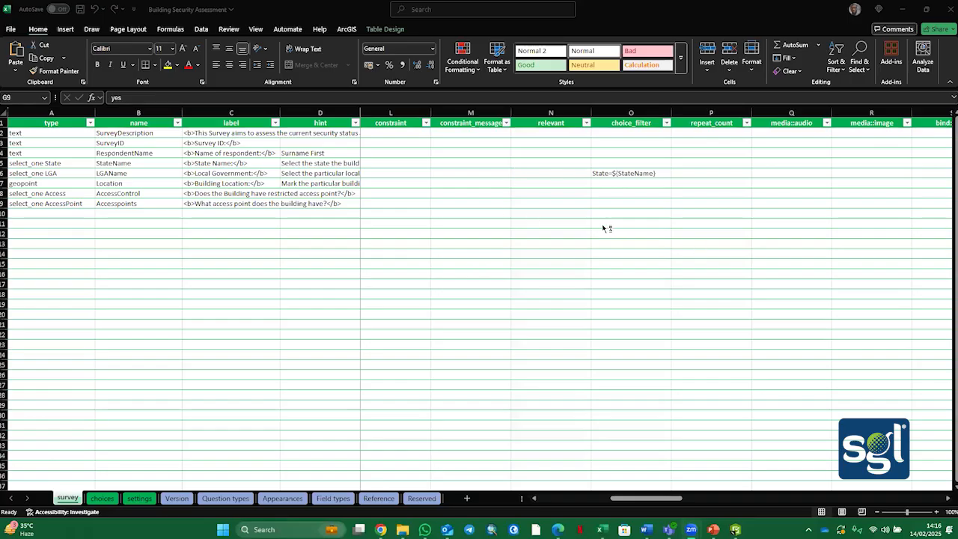
{"action": "left_click", "coordinate": [649, 499]}
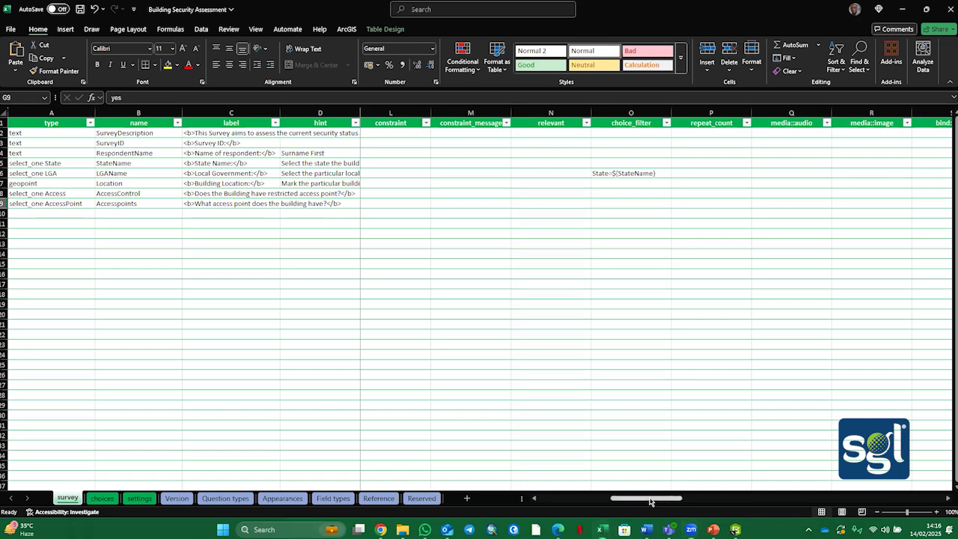
{"action": "left_click_drag", "start_coordinate": [630, 502], "coordinate": [628, 502]}
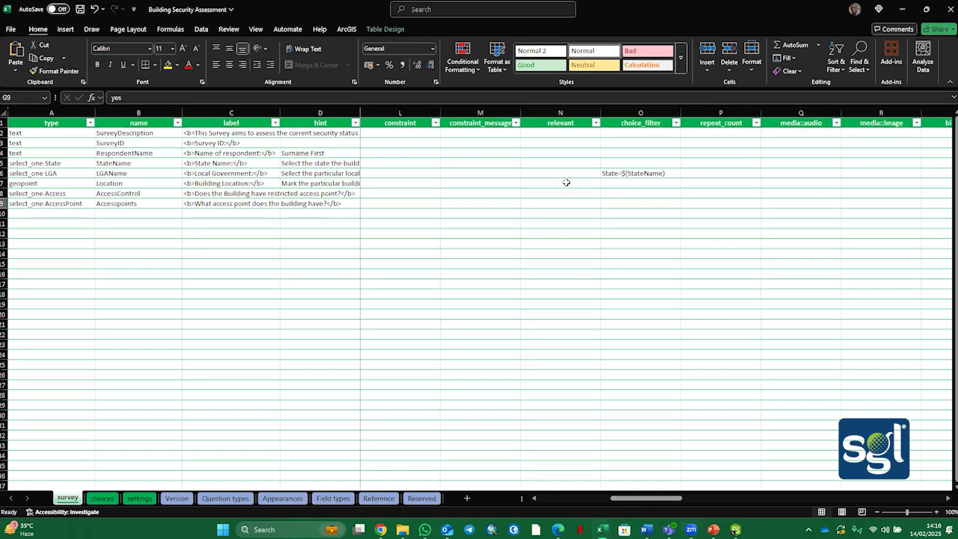
{"action": "left_click", "coordinate": [577, 203]}
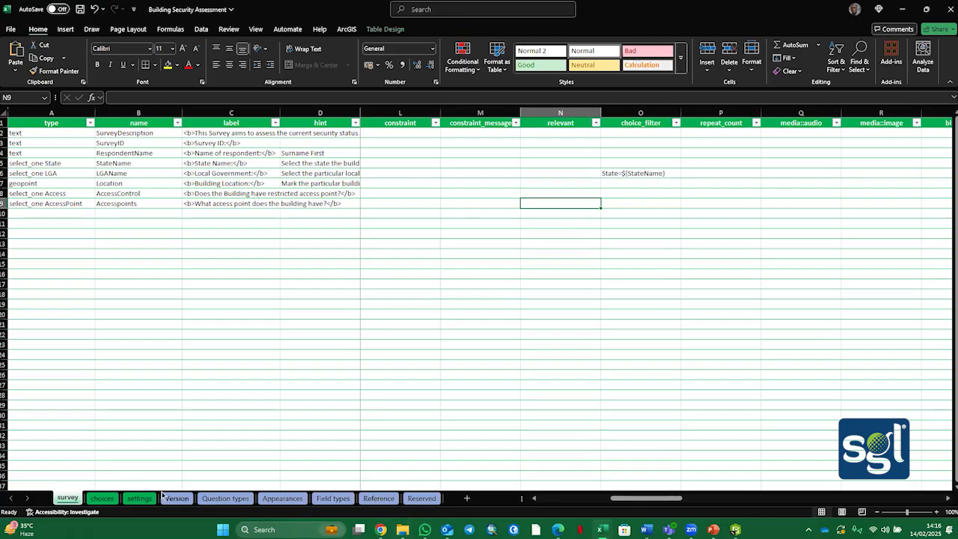
{"action": "left_click", "coordinate": [98, 498]}
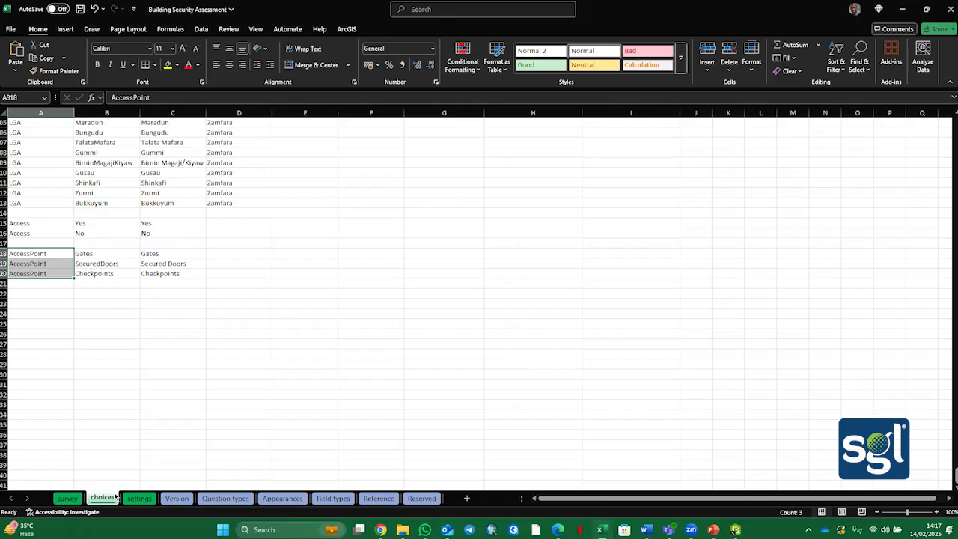
{"action": "left_click", "coordinate": [68, 498]}
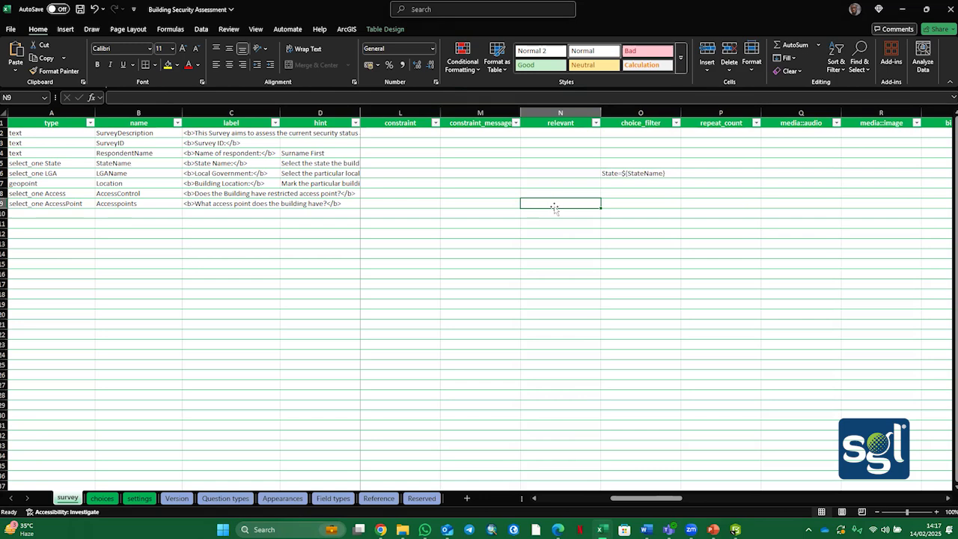
{"action": "type", "text": "$"}
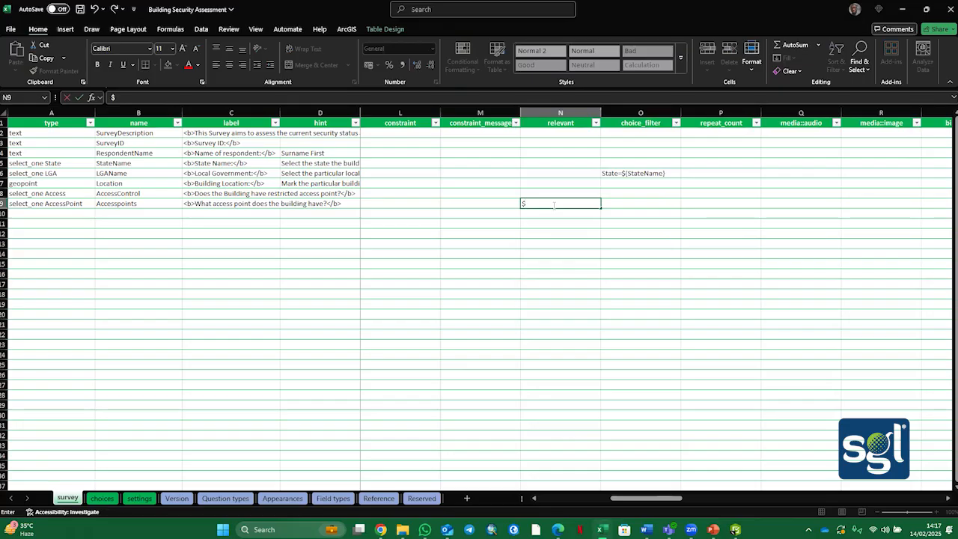
{"action": "type", "text": "{Acc"}
{"action": "type", "text": "essControl}="}
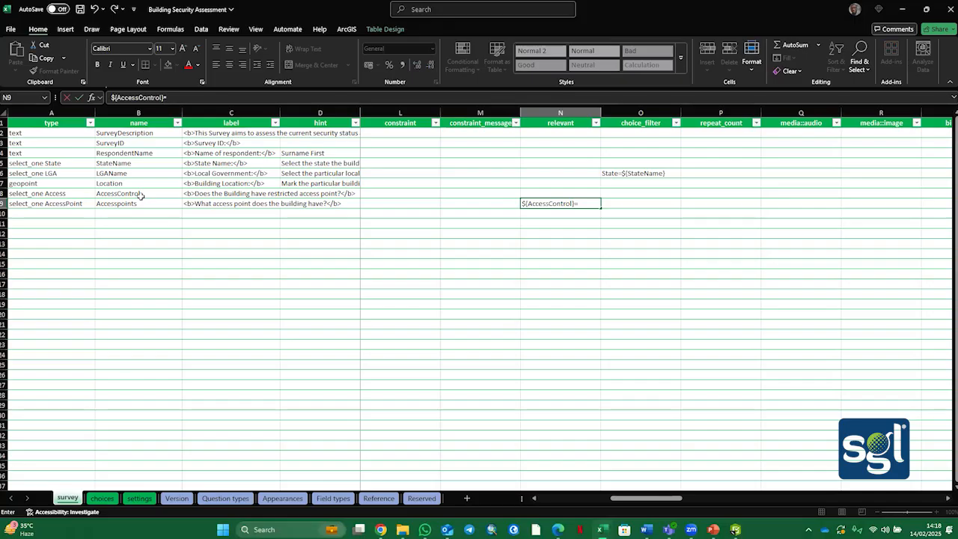
Extend the row 9 relevant expression with an opening single quote and AccessPoint, and check the list name in the choices sheet
{"action": "left_click", "coordinate": [240, 2]}
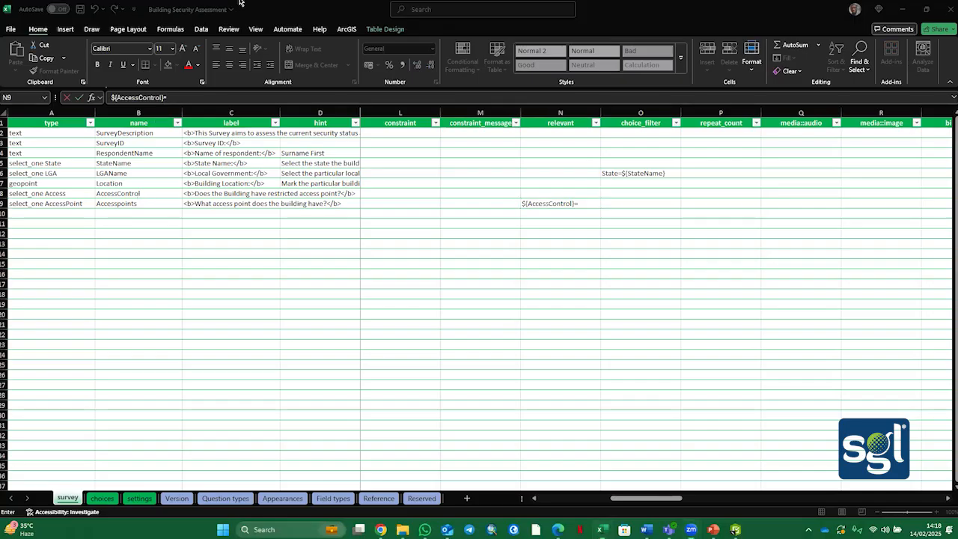
{"action": "left_click", "coordinate": [724, 45]}
{"action": "type", "text": "'A"}
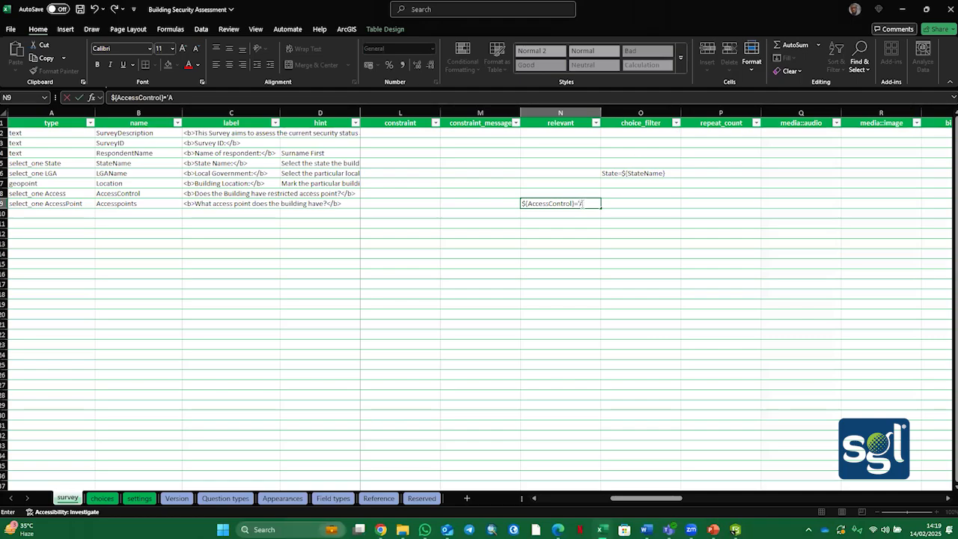
{"action": "type", "text": "ccessPoint"}
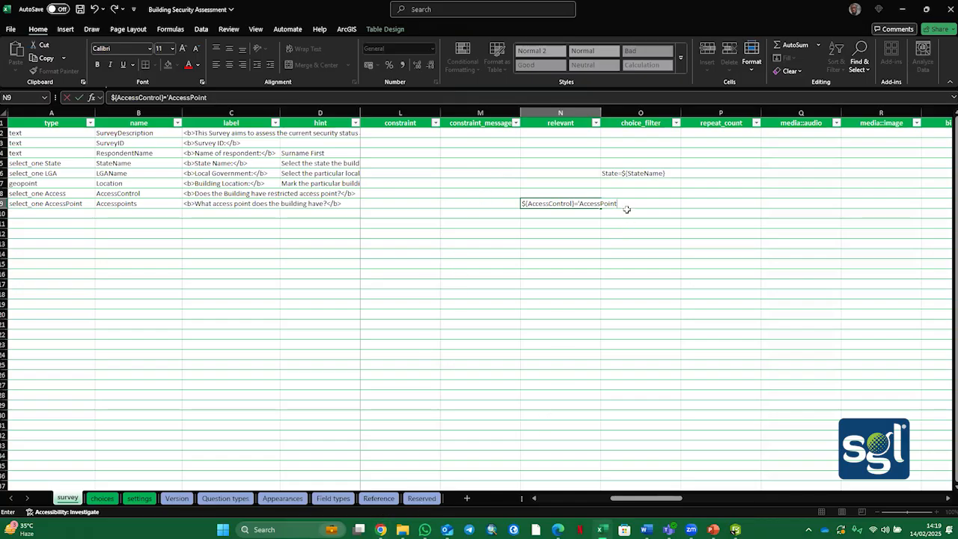
{"action": "left_click", "coordinate": [102, 498]}
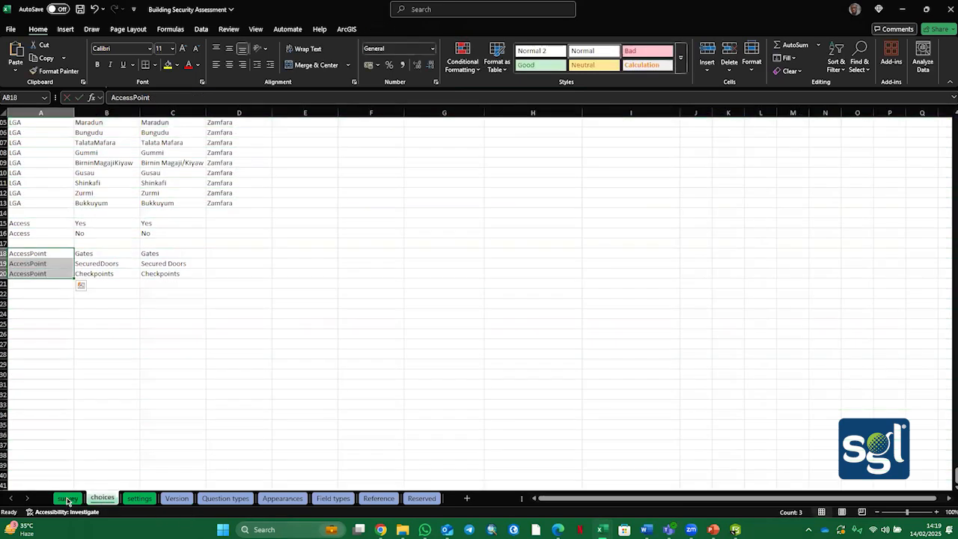
{"action": "left_click", "coordinate": [68, 498]}
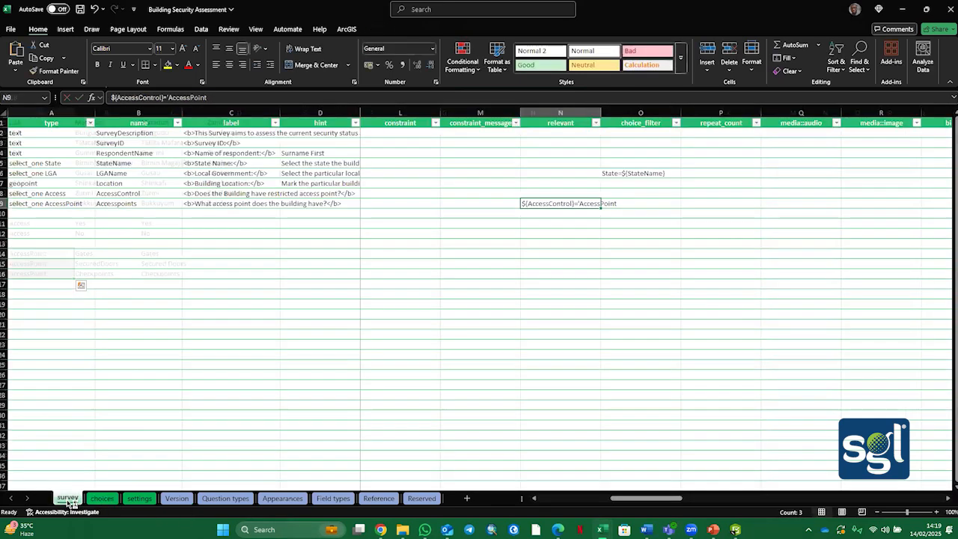
Rename the row 9 question to Accesspoint
{"action": "left_click", "coordinate": [147, 203]}
{"action": "double_click", "coordinate": [146, 204]}
{"action": "key", "text": "BackSpace"}
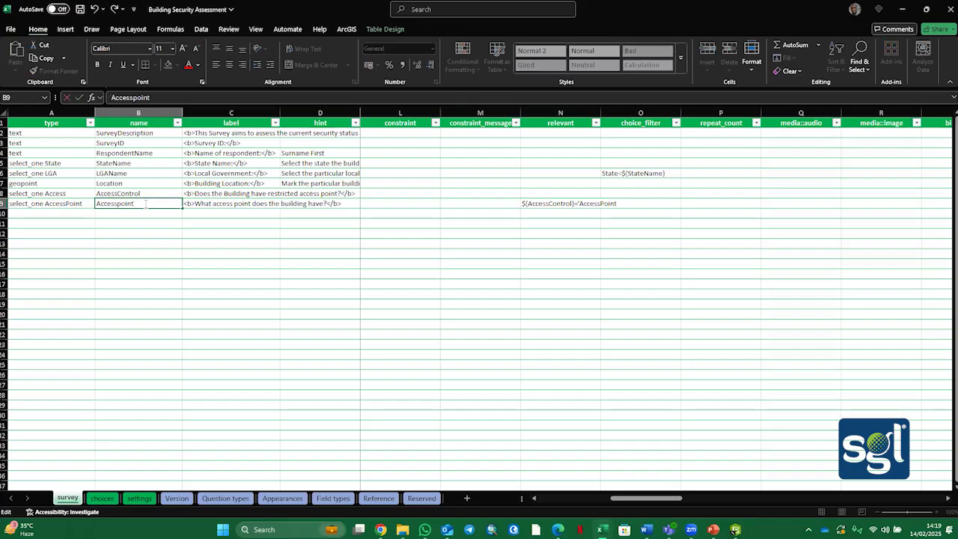
Close the quoted value in the row 9 relevant expression so it reads ${AccessControl}='AccessPoint'
{"action": "left_click", "coordinate": [618, 203]}
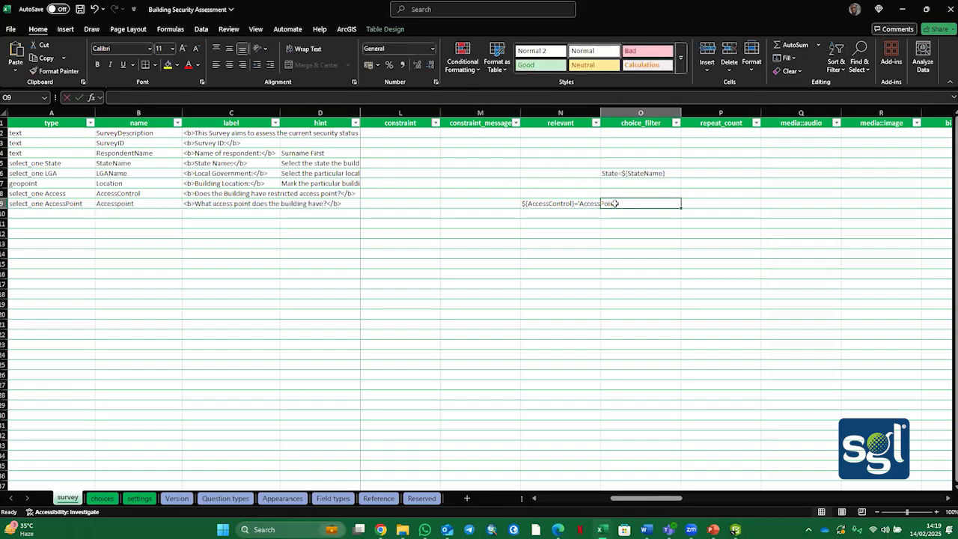
{"action": "double_click", "coordinate": [598, 203]}
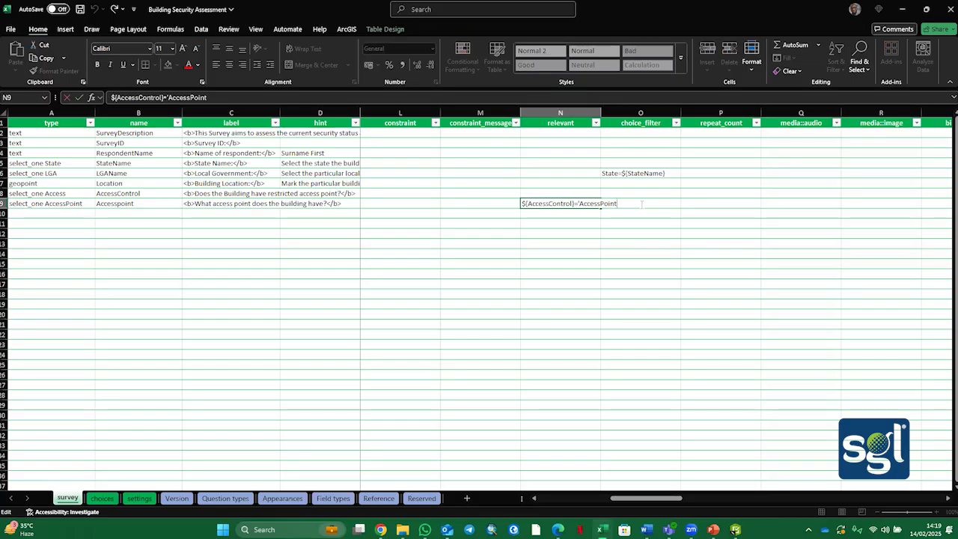
{"action": "type", "text": "'"}
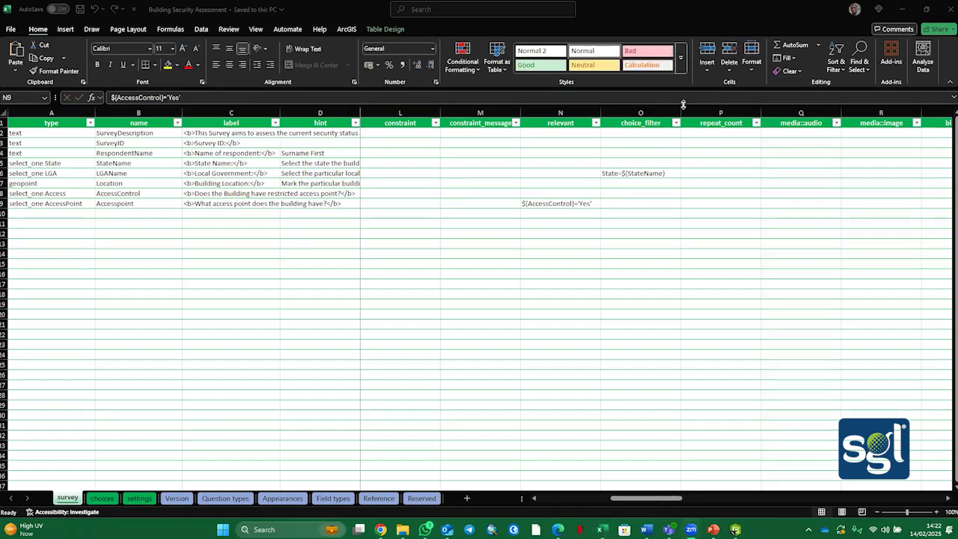
Undo the last change to the row 9 relevant expression and review the Access choices in the choices sheet
{"action": "left_click", "coordinate": [584, 206]}
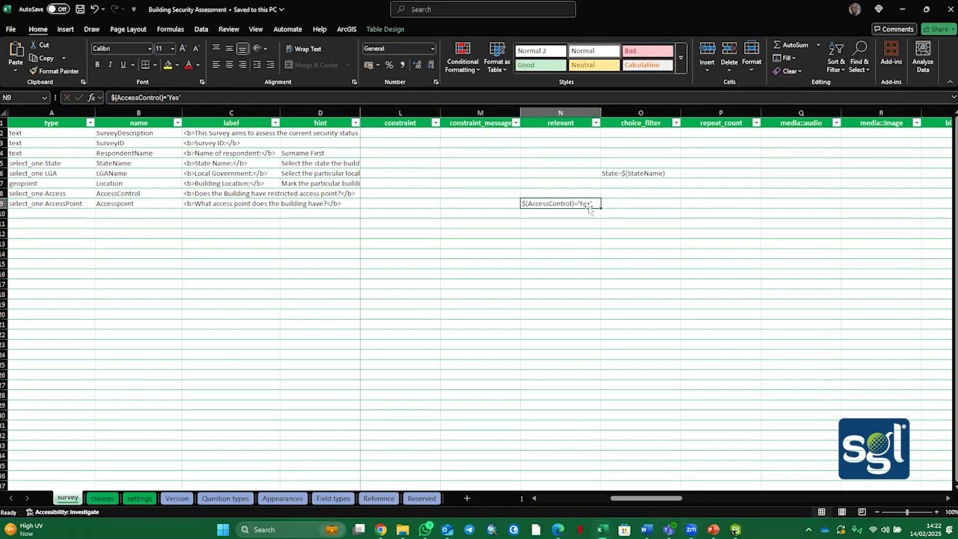
{"action": "key", "text": "ctrl+z"}
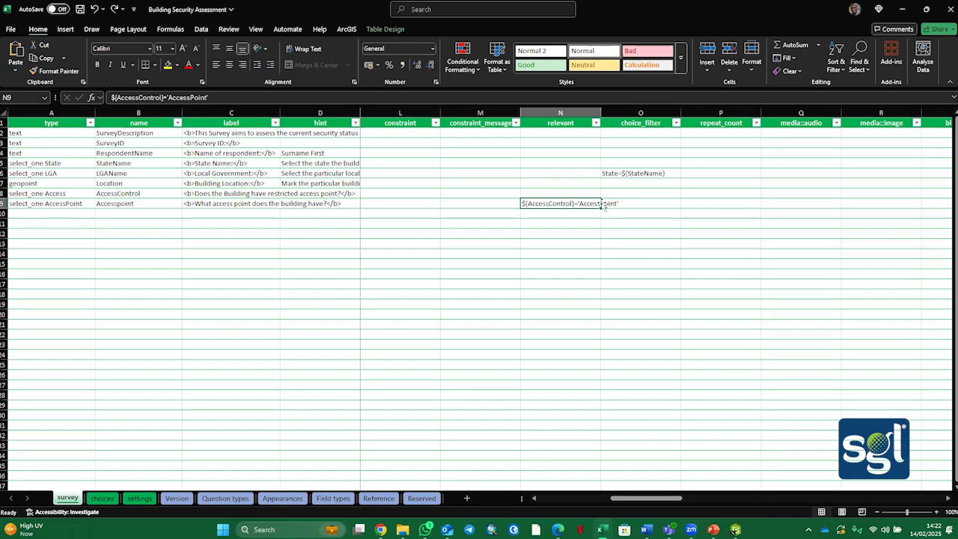
{"action": "double_click", "coordinate": [584, 203]}
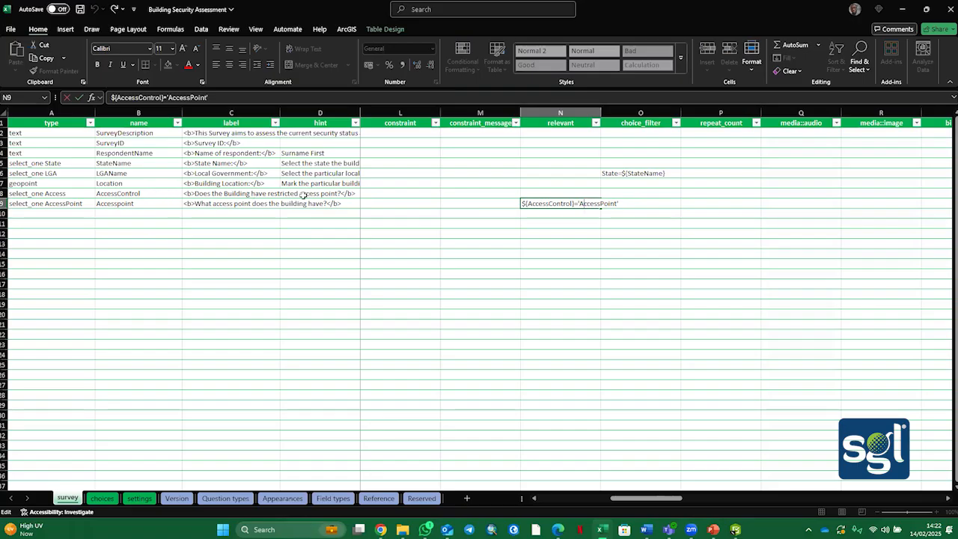
{"action": "left_click", "coordinate": [102, 498]}
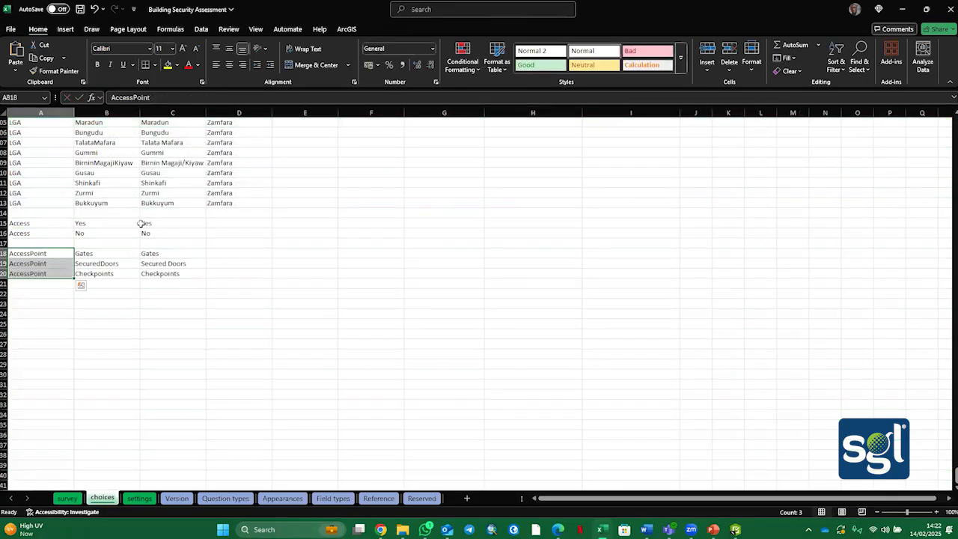
{"action": "left_click", "coordinate": [66, 498]}
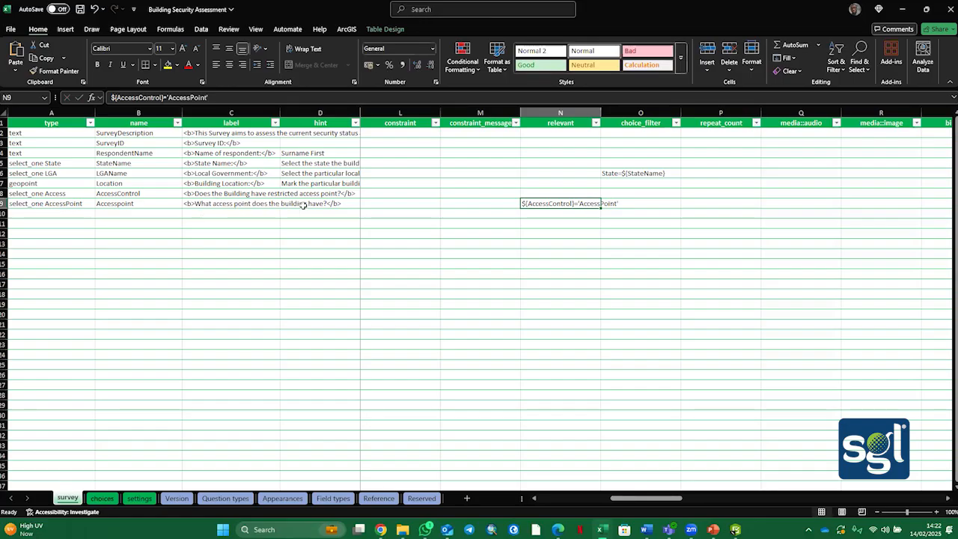
Replace AccessPoint with Yes in the row 9 relevant expression so it reads ${AccessControl}='Yes', and save the workbook
{"action": "double_click", "coordinate": [582, 204]}
{"action": "left_click_drag", "start_coordinate": [580, 204], "coordinate": [618, 203]}
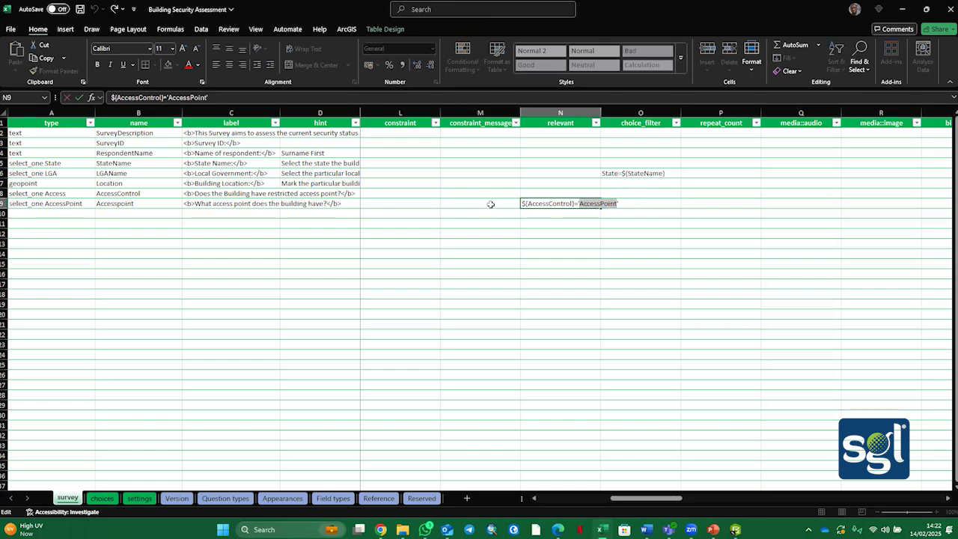
{"action": "type", "text": "Yes"}
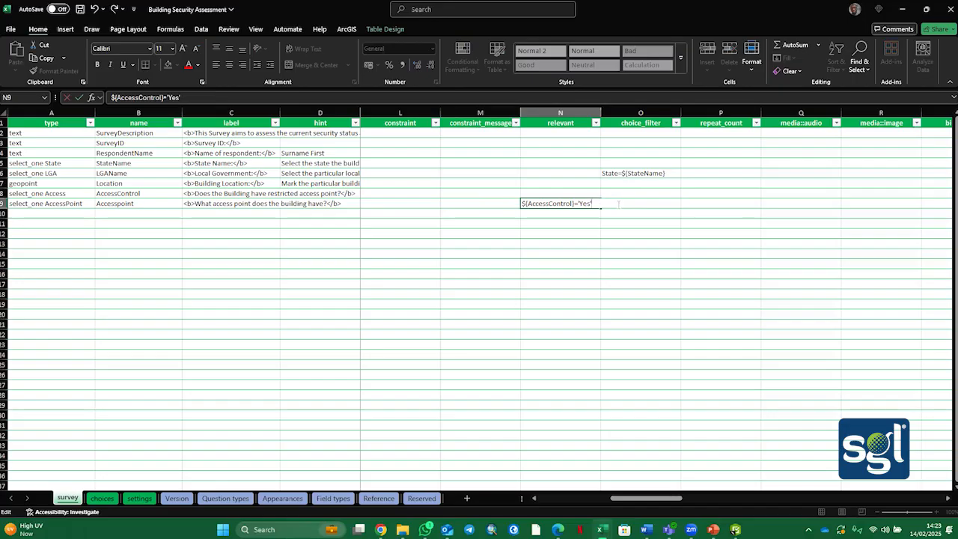
{"action": "key", "text": "ctrl+s"}
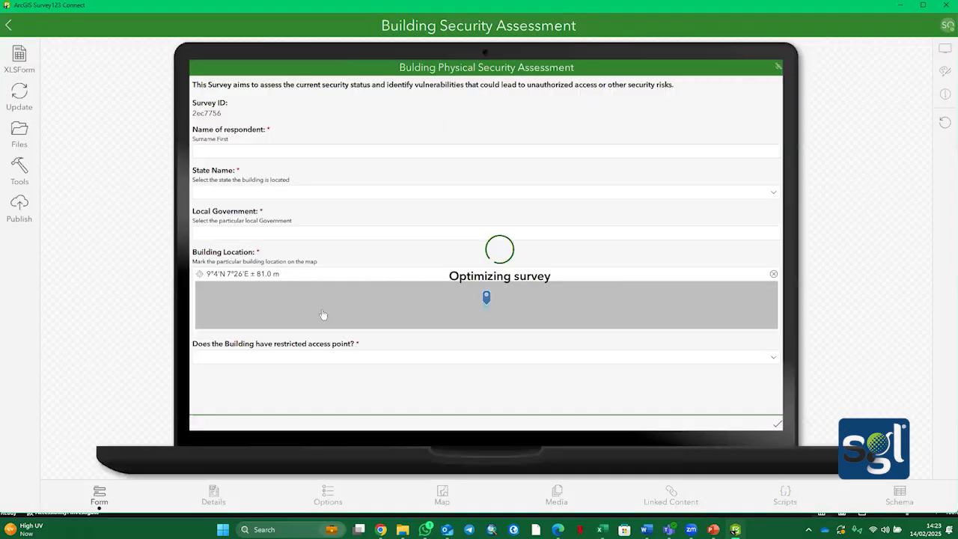
In the Survey123 Connect preview, test restricted access with Yes, try Gates, Secured Doors and Checkpoints as access points, and finally answer No
{"action": "left_click", "coordinate": [302, 357]}
{"action": "left_click", "coordinate": [204, 365]}
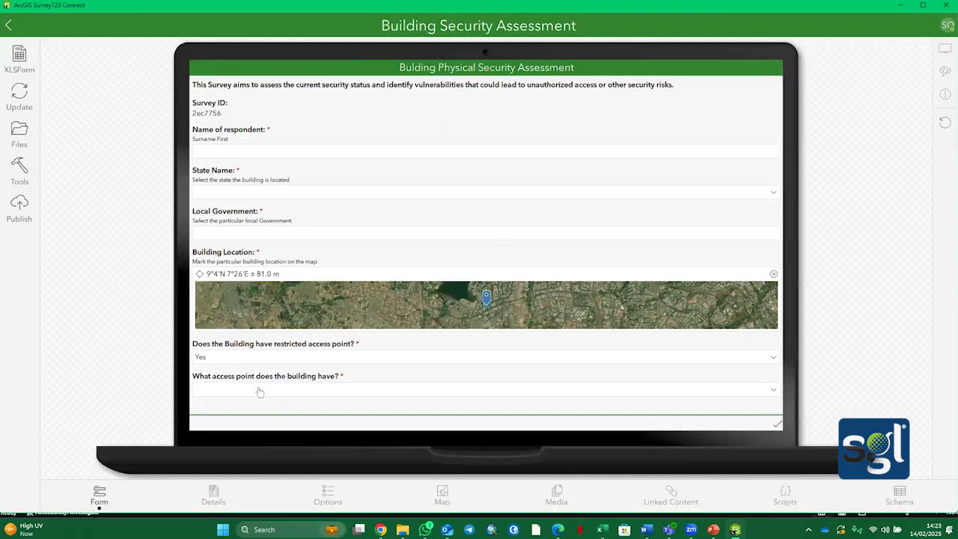
{"action": "left_click", "coordinate": [257, 389]}
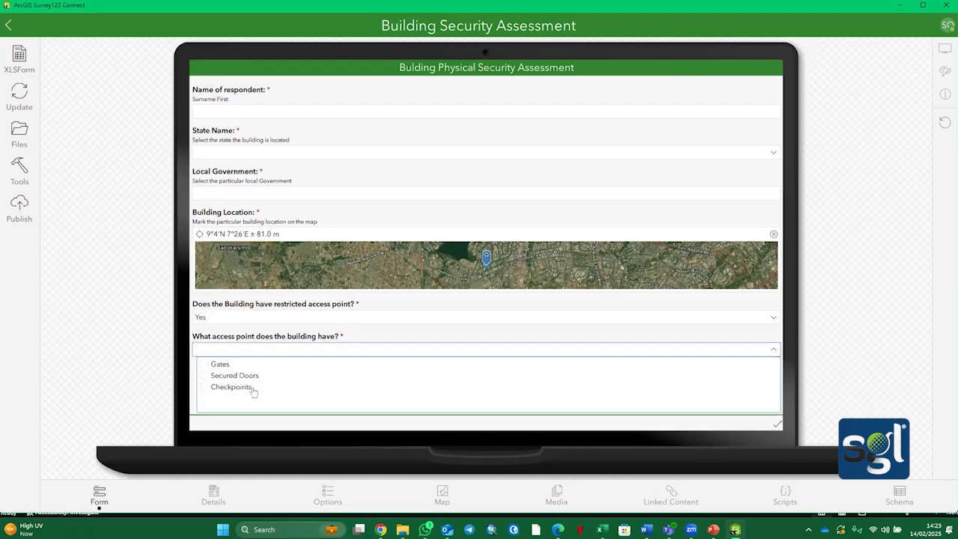
{"action": "left_click", "coordinate": [205, 366]}
{"action": "left_click", "coordinate": [221, 392]}
{"action": "left_click", "coordinate": [211, 376]}
{"action": "left_click", "coordinate": [221, 394]}
{"action": "left_click", "coordinate": [211, 387]}
{"action": "left_click", "coordinate": [229, 363]}
{"action": "left_click", "coordinate": [216, 376]}
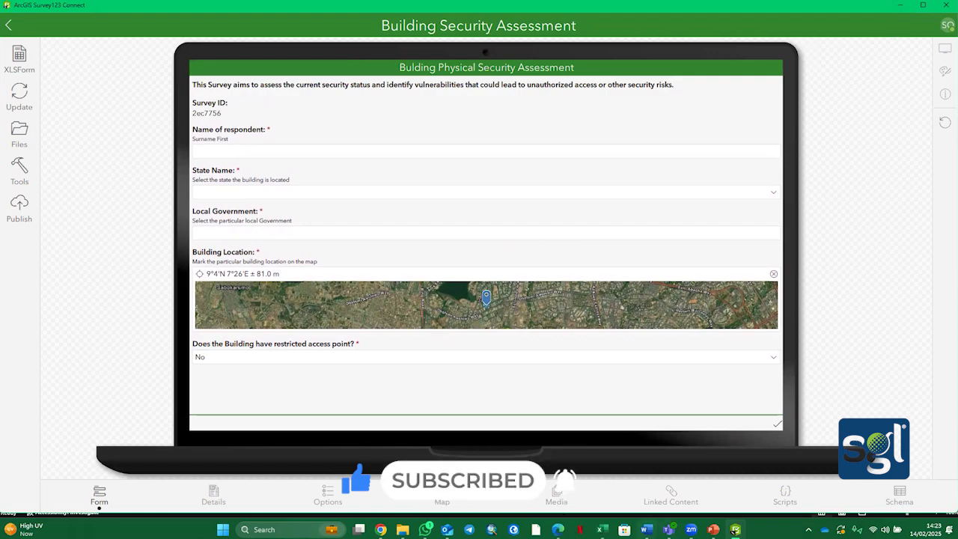
Examine the Access Control questions in the DSA Intern Training Assessment Questions document in Word
{"action": "mouse_move", "coordinate": [646, 528]}
{"action": "left_click", "coordinate": [860, 492]}
{"action": "scroll", "coordinate": [579, 365], "scroll_direction": "down", "scroll_amount": 3}
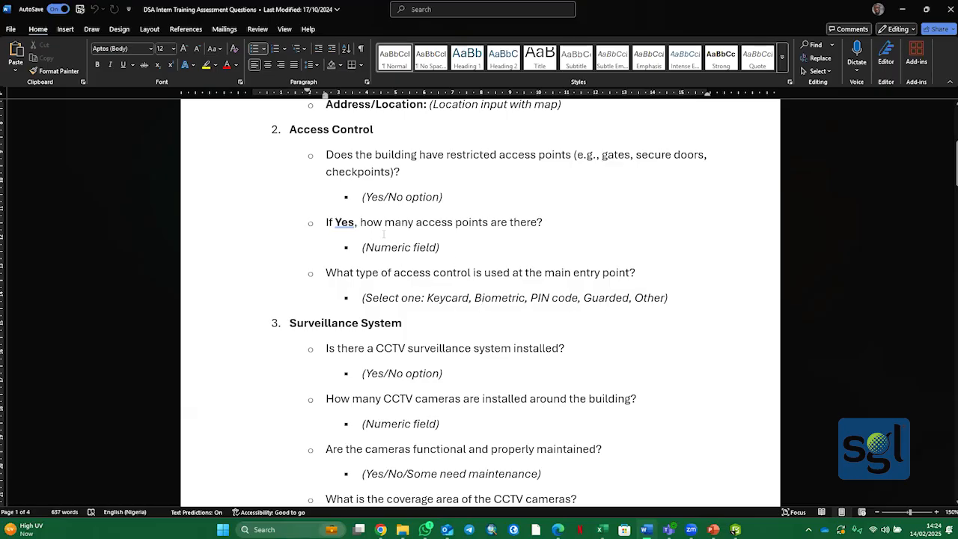
{"action": "left_click", "coordinate": [926, 9]}
Switch back to the Building Security Assessment workbook in Excel and set the row 10 question type to integer
{"action": "left_click", "coordinate": [68, 146]}
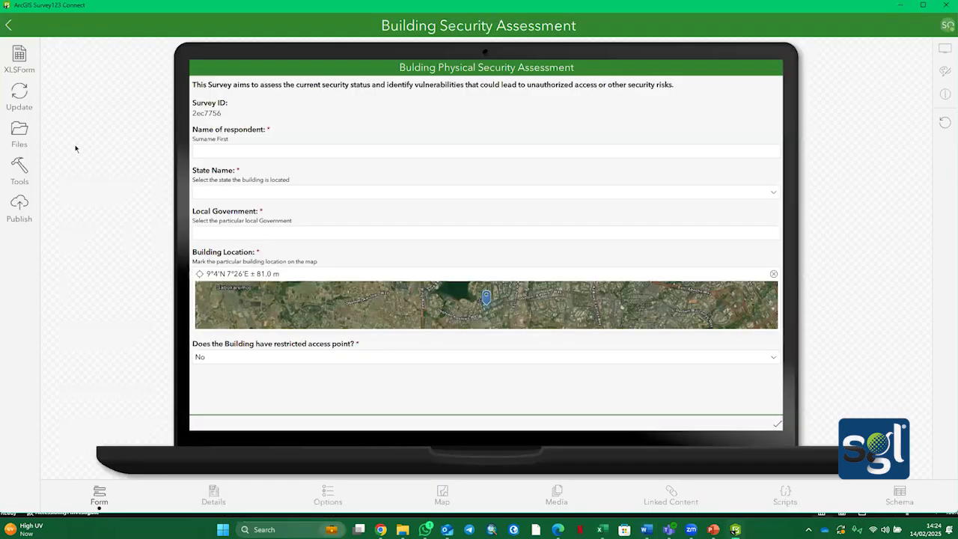
{"action": "left_click", "coordinate": [922, 6]}
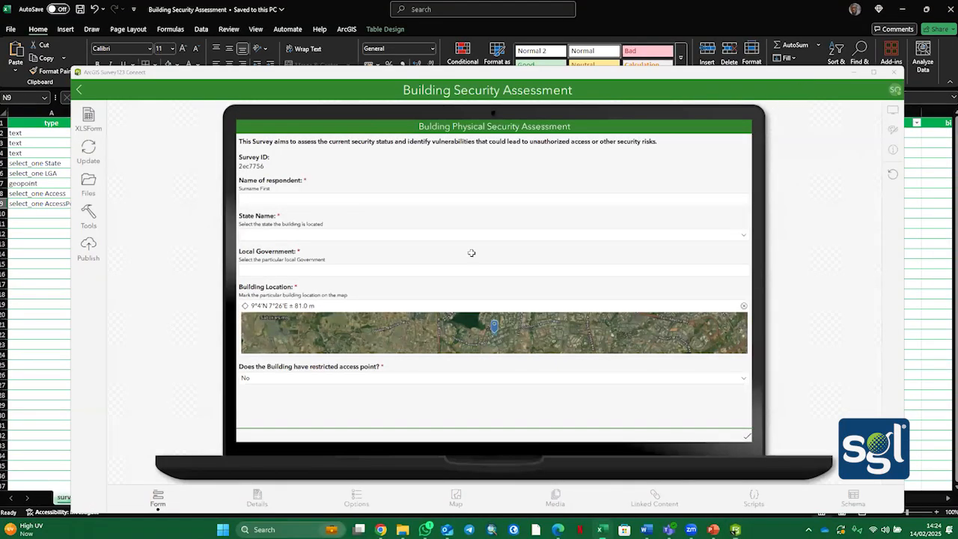
{"action": "left_click", "coordinate": [58, 222]}
{"action": "left_click", "coordinate": [62, 213]}
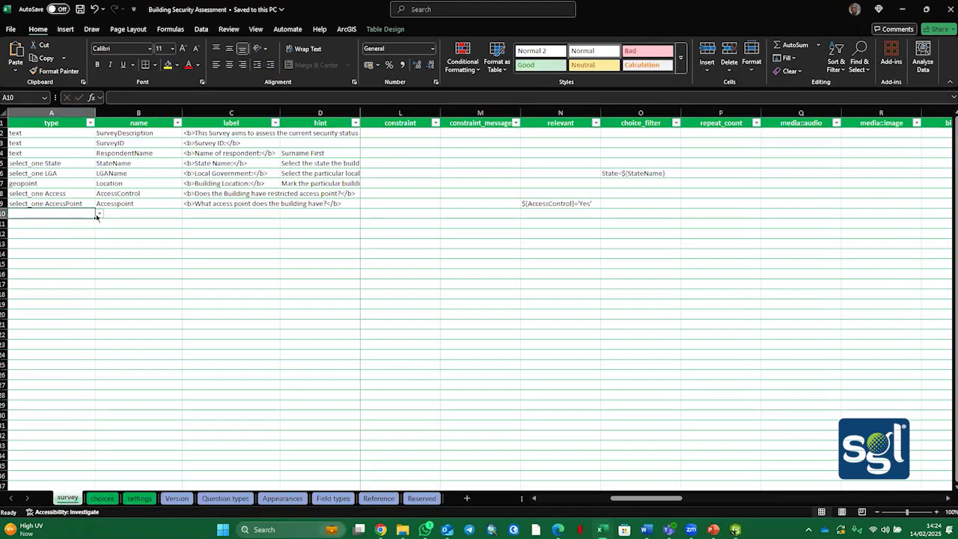
{"action": "left_click", "coordinate": [100, 214]}
{"action": "scroll", "coordinate": [41, 232], "scroll_direction": "down", "scroll_amount": 2}
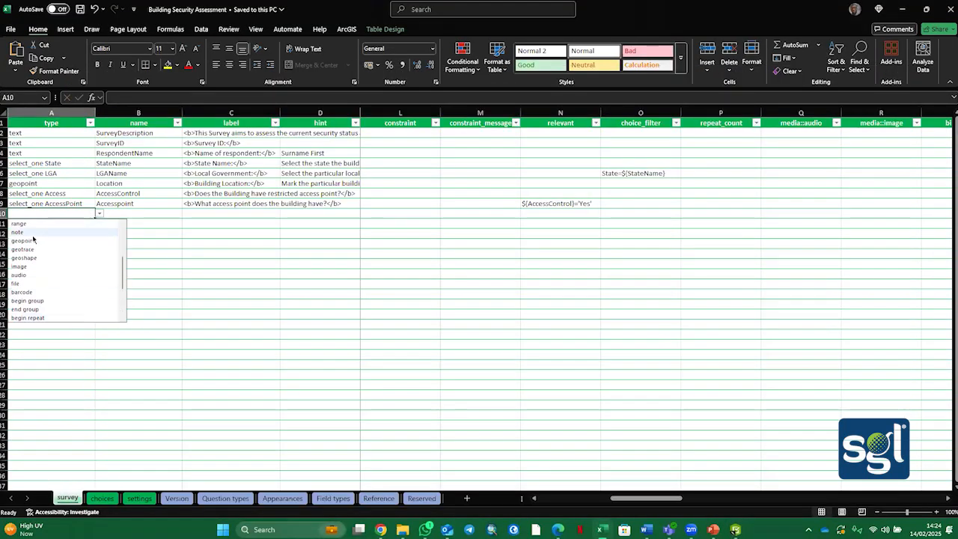
{"action": "scroll", "coordinate": [39, 247], "scroll_direction": "up", "scroll_amount": 3}
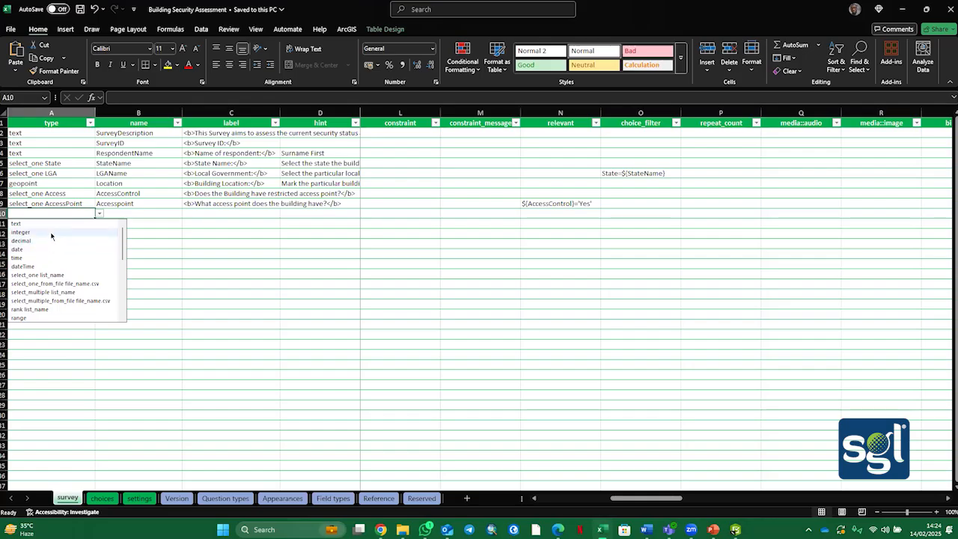
{"action": "left_click", "coordinate": [53, 233]}
{"action": "left_click", "coordinate": [145, 213]}
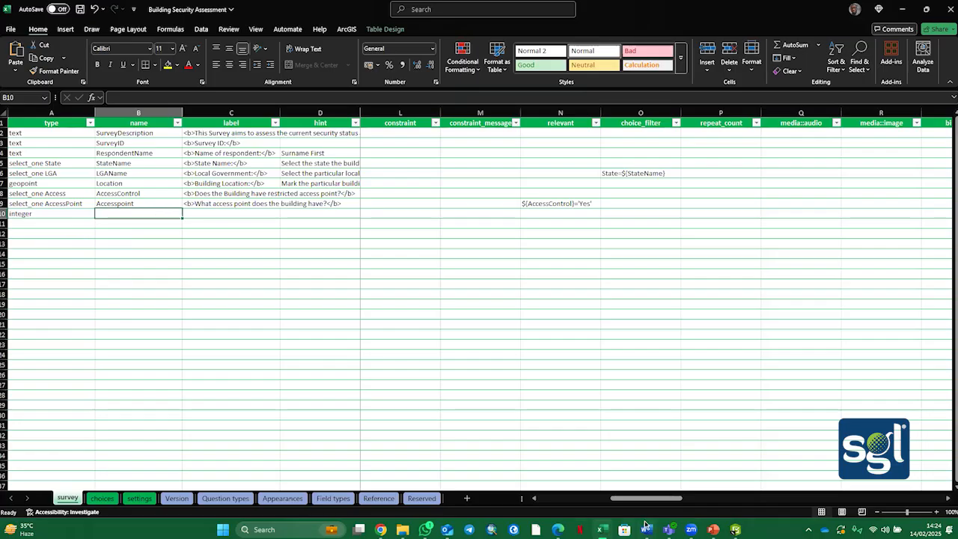
Check the access point count question in the DSA Intern Training Assessment Questions Word document, and name the row 10 question NoOfAccessPoints in Excel
{"action": "mouse_move", "coordinate": [691, 530]}
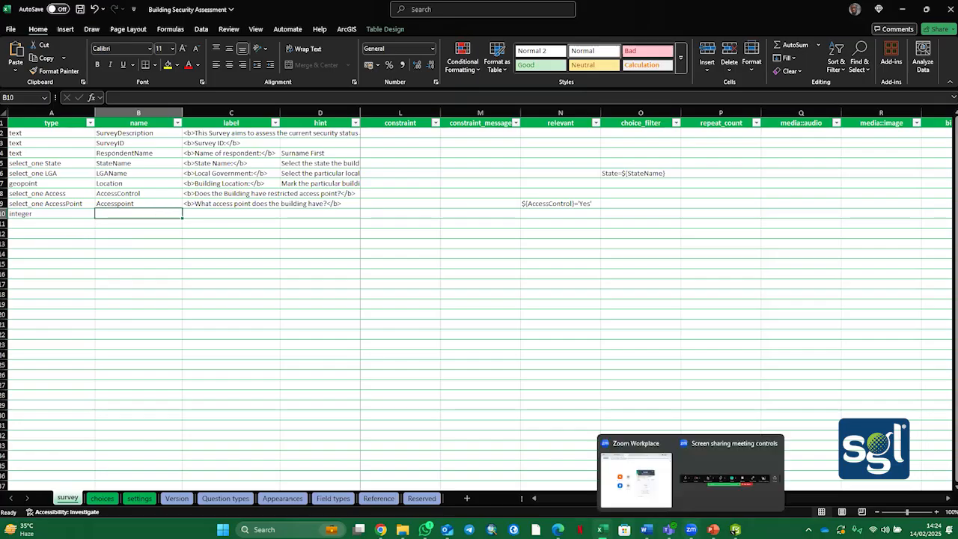
{"action": "mouse_move", "coordinate": [646, 530]}
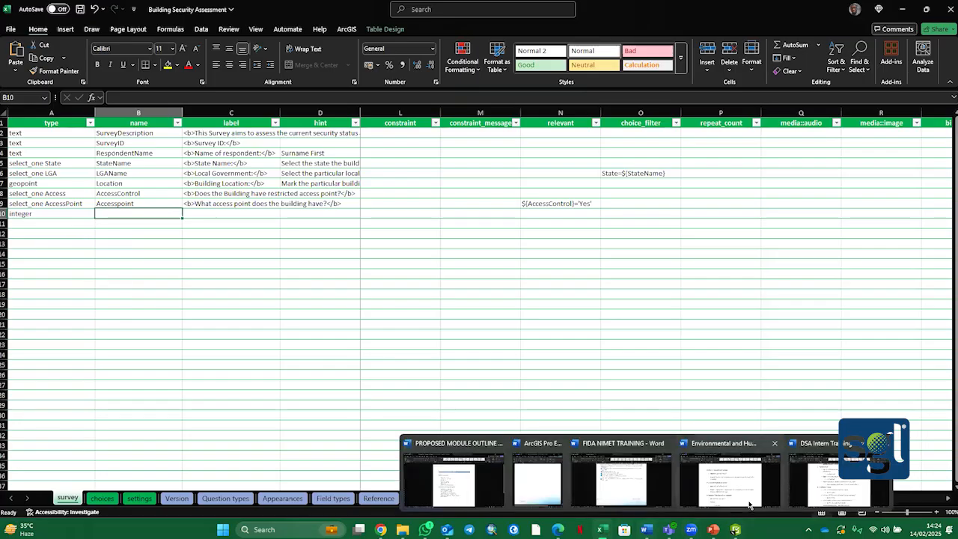
{"action": "left_click", "coordinate": [827, 479]}
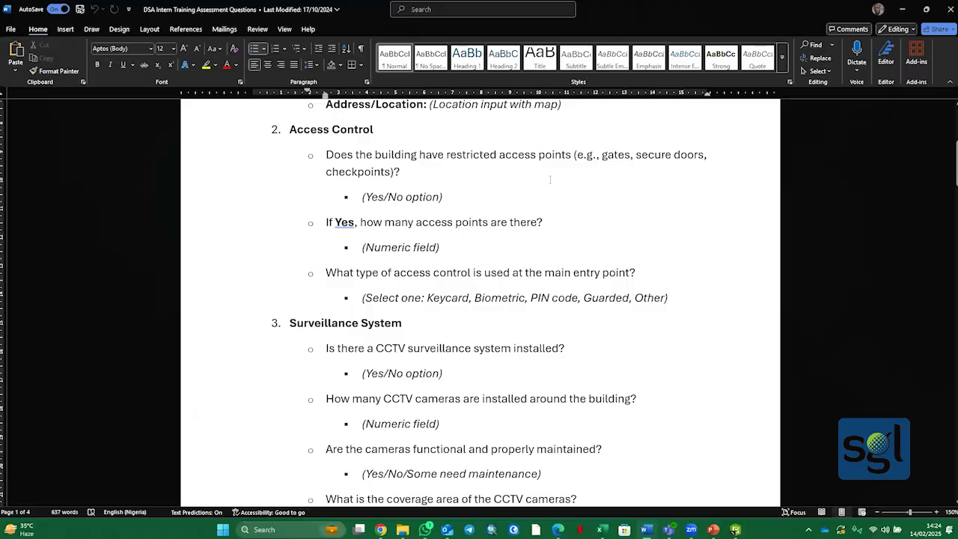
{"action": "left_click", "coordinate": [903, 10]}
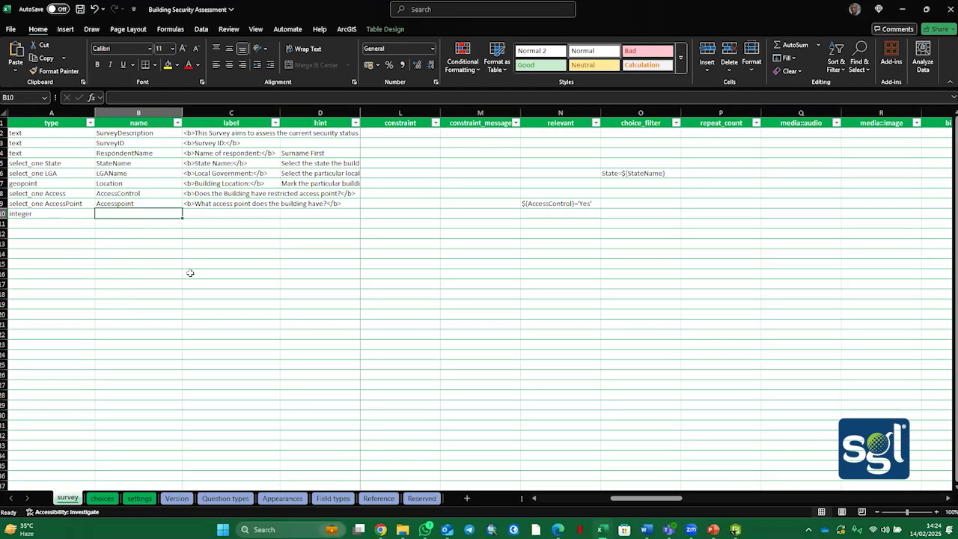
{"action": "type", "text": "N"}
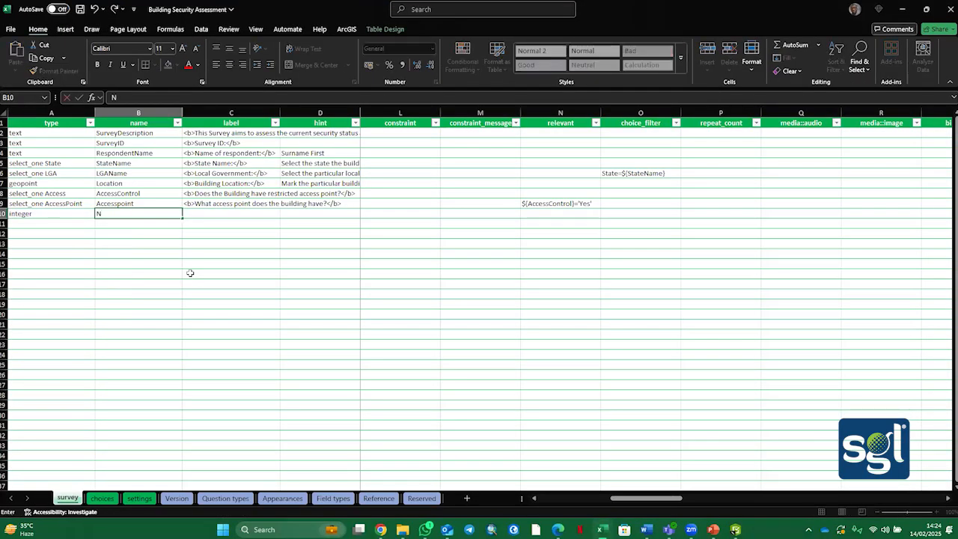
{"action": "type", "text": "oo"}
{"action": "key", "text": "BackSpace"}
{"action": "key", "text": "BackSpace"}
{"action": "type", "text": "of"}
{"action": "key", "text": "BackSpace"}
{"action": "type", "text": "OfAccessPoints"}
Start the row 10 label with the bold tag <b>, trying and removing the word Numbers after it
{"action": "left_click", "coordinate": [216, 212]}
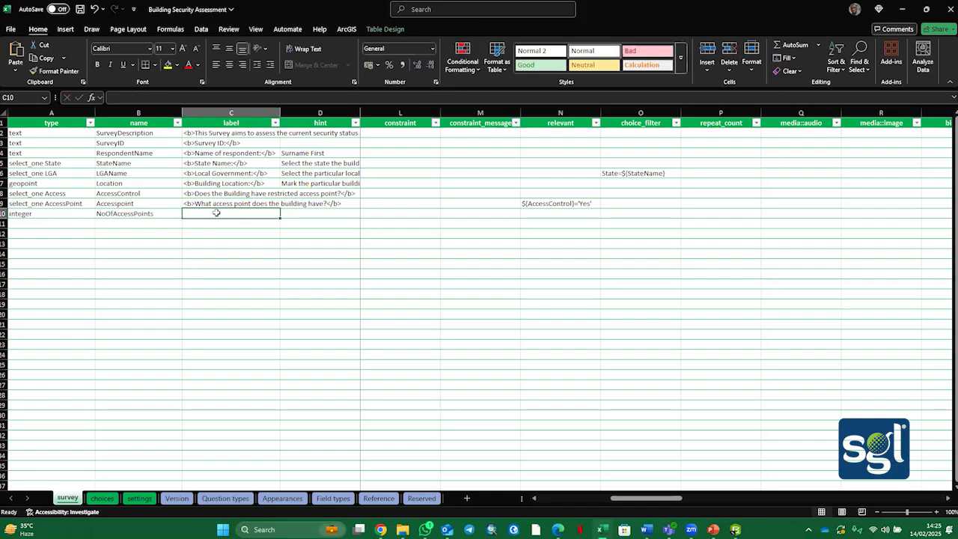
{"action": "type", "text": "<b"}
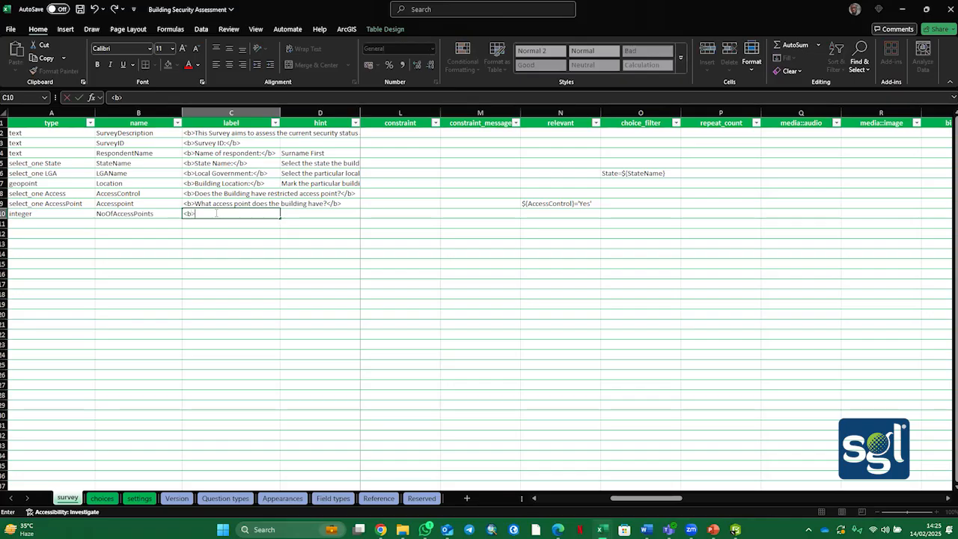
{"action": "type", "text": ">N"}
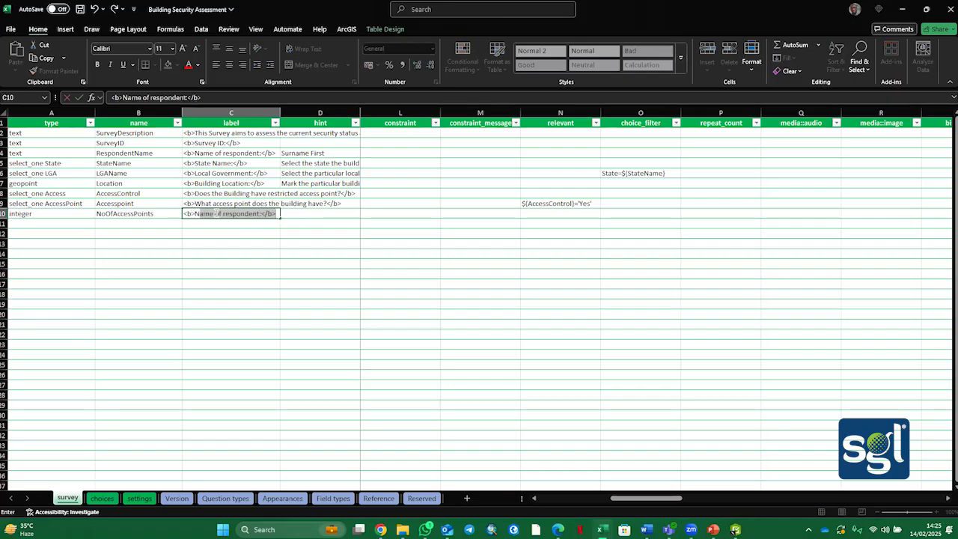
{"action": "type", "text": "umbers"}
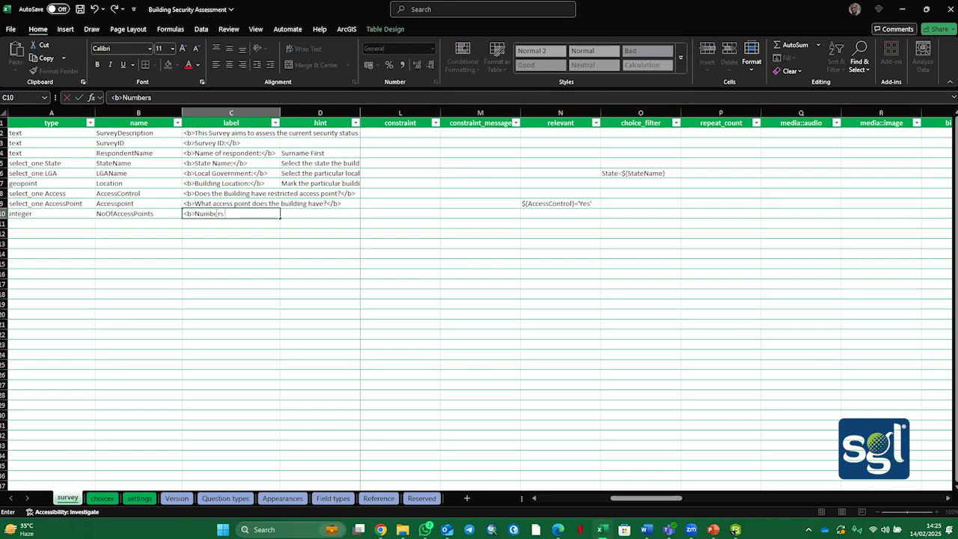
{"action": "key", "text": "BackSpace"}
{"action": "key", "text": "BackSpace"}
{"action": "key", "text": "BackSpace"}
{"action": "key", "text": "BackSpace"}
{"action": "key", "text": "BackSpace"}
Check the question wording in the Word document and complete the row 10 label as <b>How many Access Points are there?
{"action": "mouse_move", "coordinate": [646, 529]}
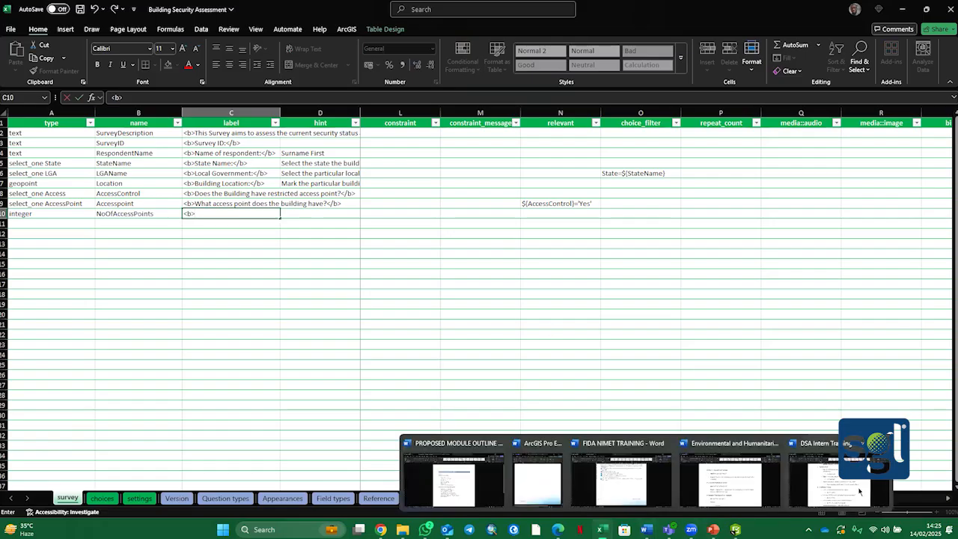
{"action": "left_click", "coordinate": [859, 486]}
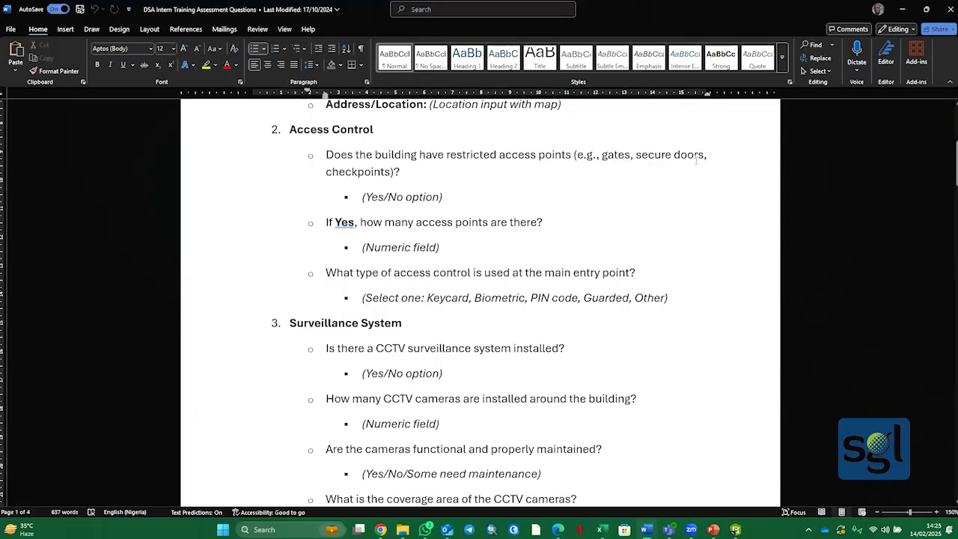
{"action": "left_click", "coordinate": [902, 9]}
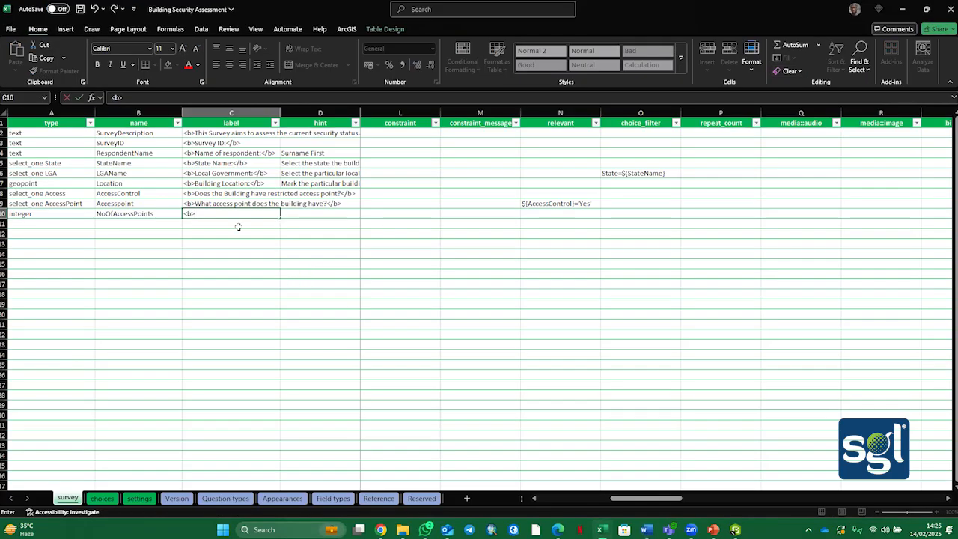
{"action": "type", "text": "How many Ac"}
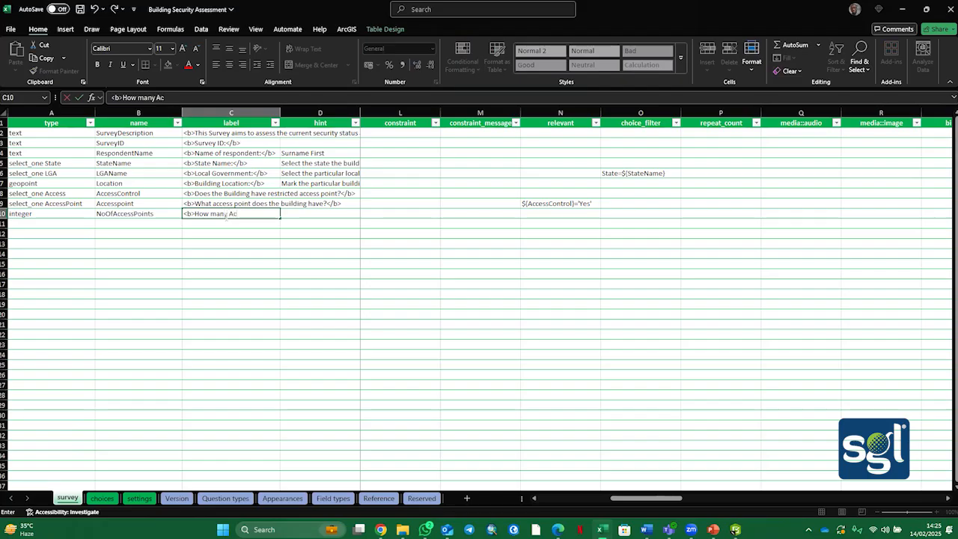
{"action": "type", "text": "cess Points are there"}
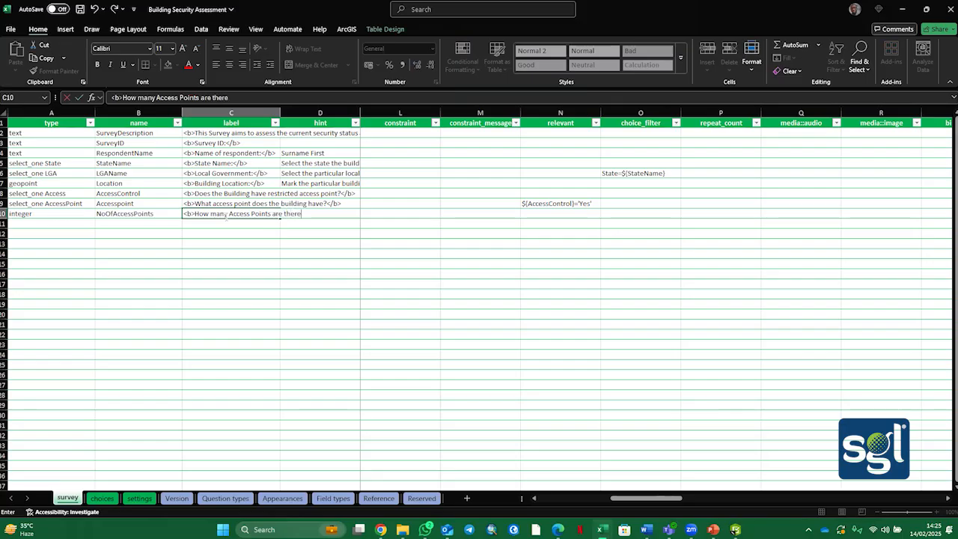
{"action": "type", "text": "?"}
Copy the row 9 relevant expression ${AccessControl}='Yes' into the relevant cell of row 10
{"action": "left_click", "coordinate": [565, 214]}
{"action": "left_click", "coordinate": [543, 203]}
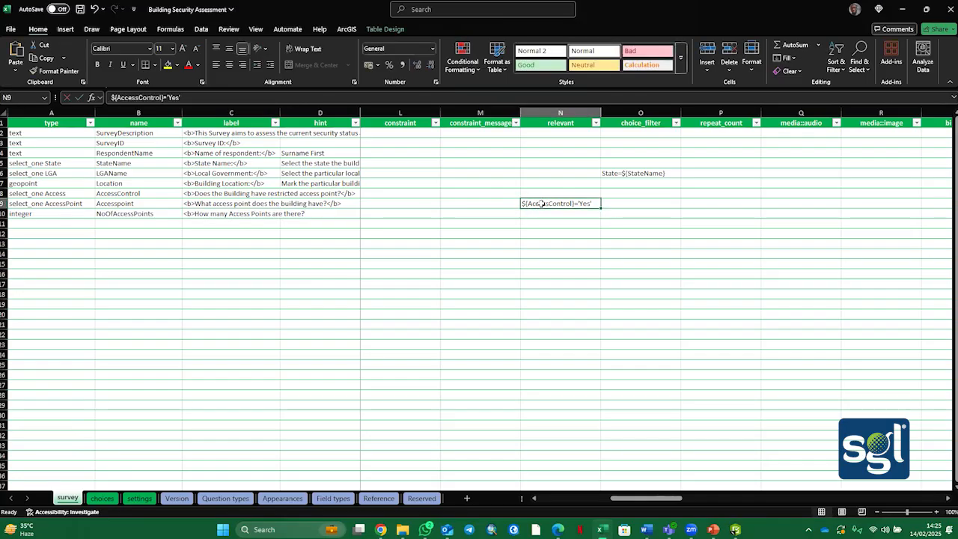
{"action": "key", "text": "ctrl+c"}
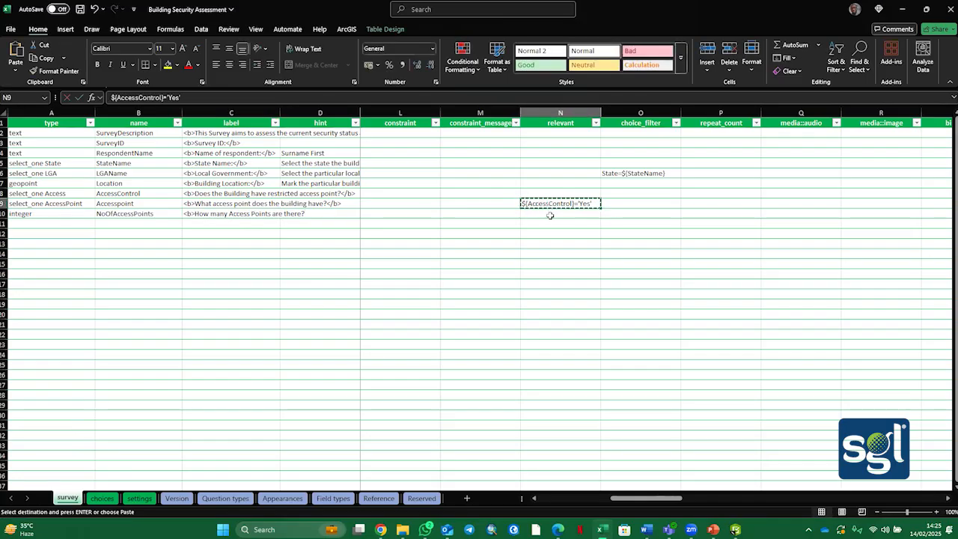
{"action": "left_click", "coordinate": [551, 217]}
{"action": "key", "text": "ctrl+v"}
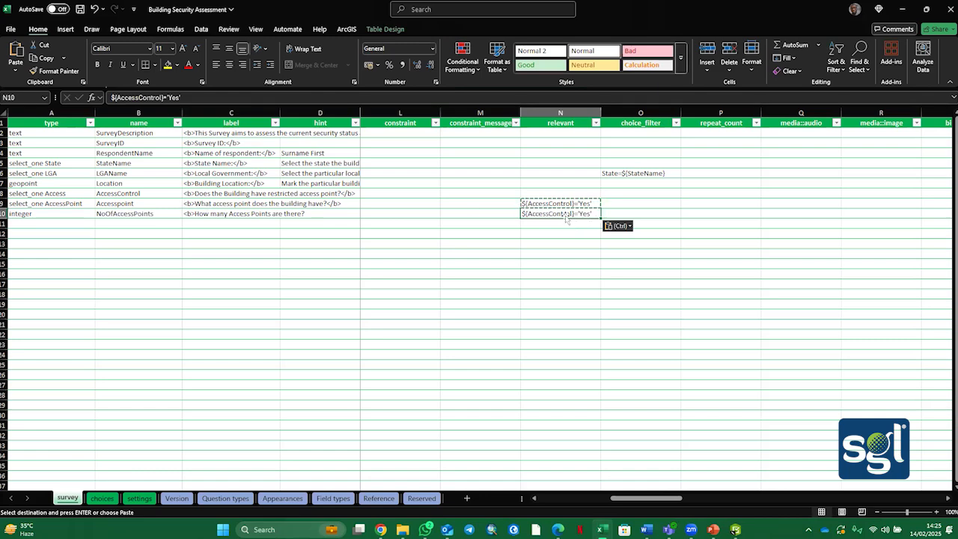
Review the main entry point access control question in Word, and set the row 11 question type to select_one list_name in Excel
{"action": "left_click", "coordinate": [53, 225]}
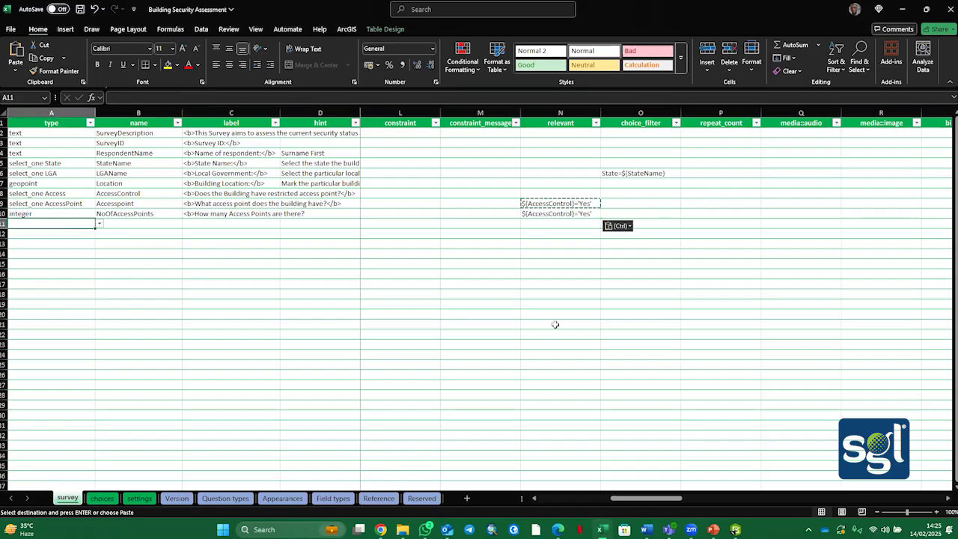
{"action": "mouse_move", "coordinate": [736, 530]}
{"action": "left_click", "coordinate": [786, 458]}
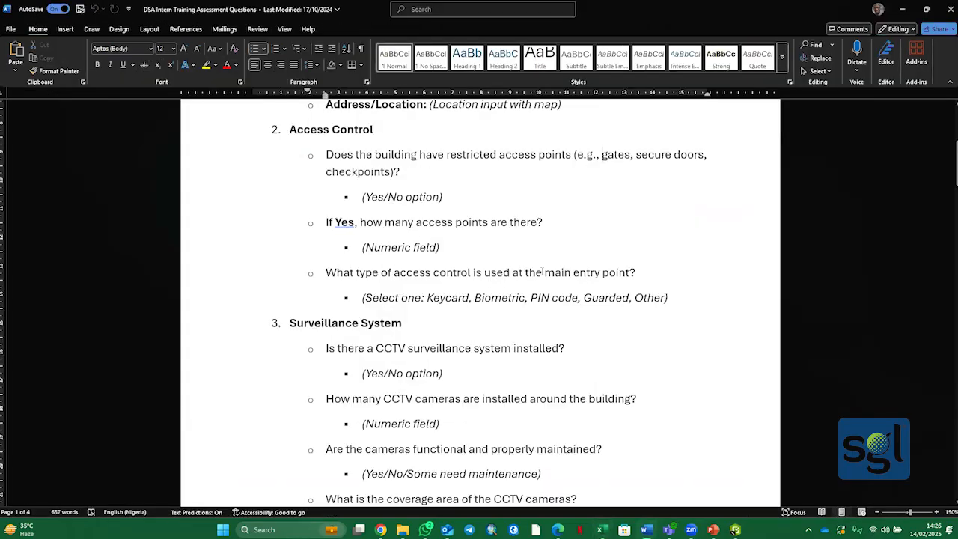
{"action": "left_click_drag", "start_coordinate": [324, 273], "coordinate": [636, 274]}
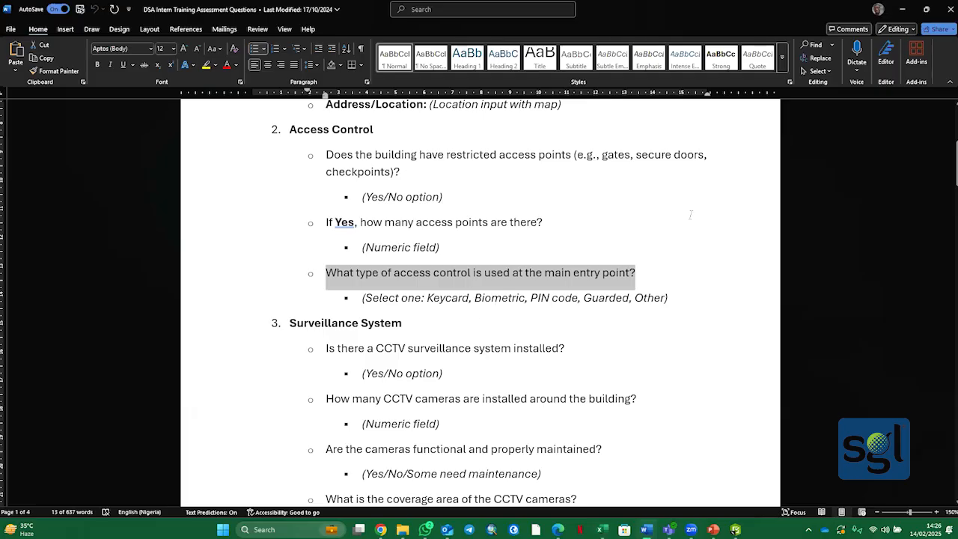
{"action": "left_click", "coordinate": [902, 9]}
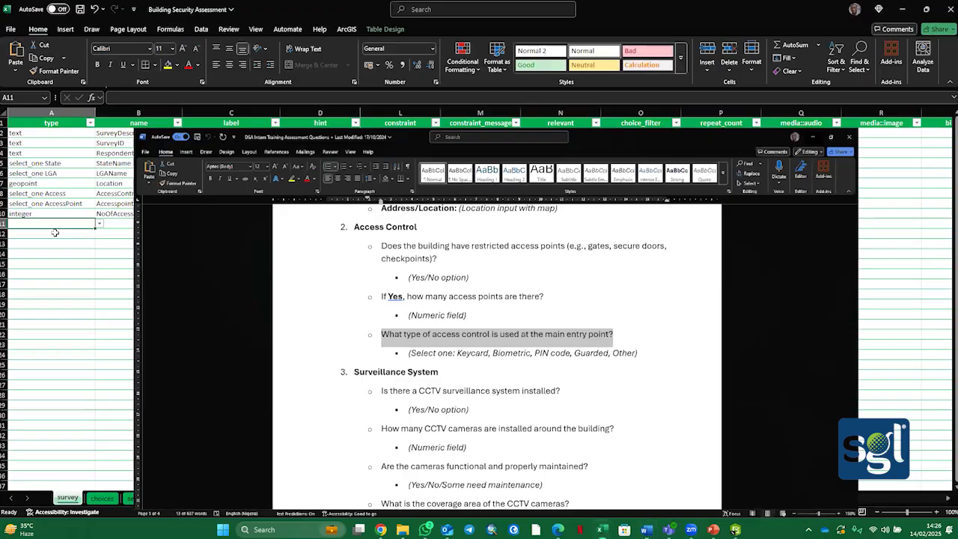
{"action": "left_click", "coordinate": [100, 224]}
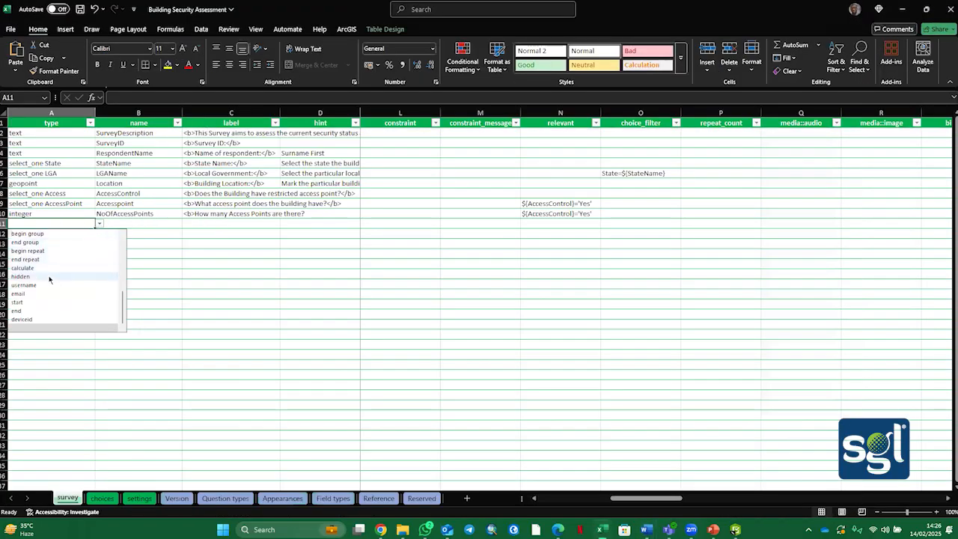
{"action": "scroll", "coordinate": [49, 279], "scroll_direction": "up", "scroll_amount": 5}
{"action": "left_click", "coordinate": [50, 242]}
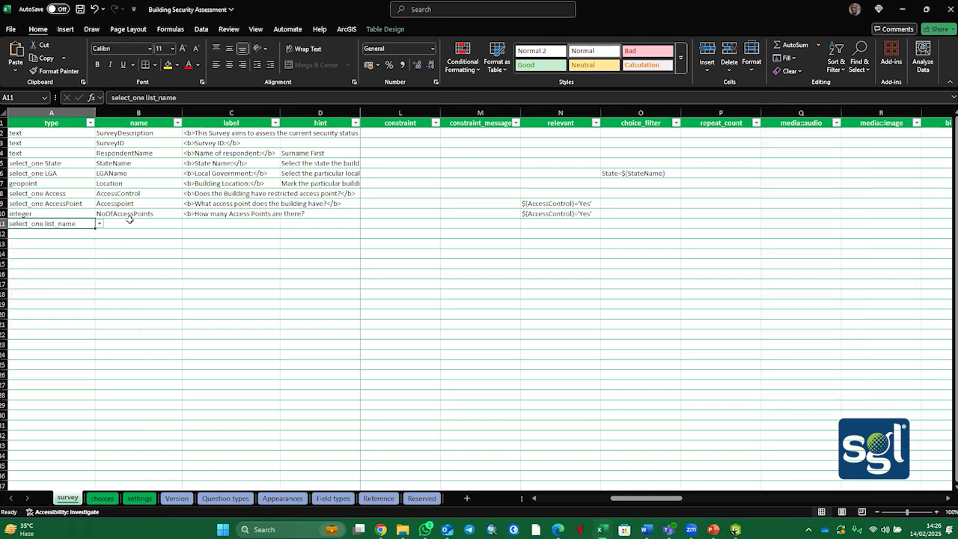
In the choices sheet, start an AccessType list in row 822 with KeyCard as its first choice name
{"action": "left_click", "coordinate": [103, 499]}
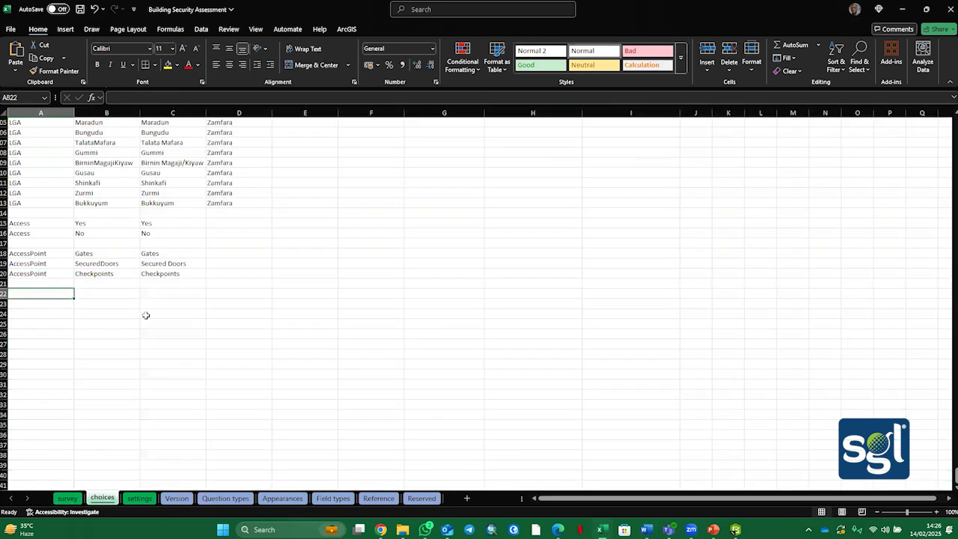
{"action": "type", "text": "Acc"}
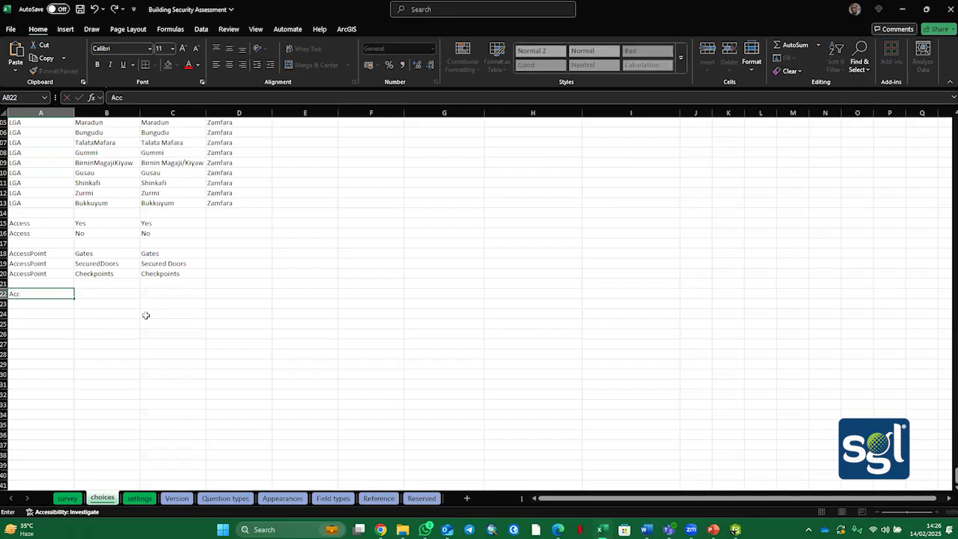
{"action": "type", "text": "essType"}
{"action": "left_click", "coordinate": [126, 294]}
{"action": "mouse_move", "coordinate": [600, 529]}
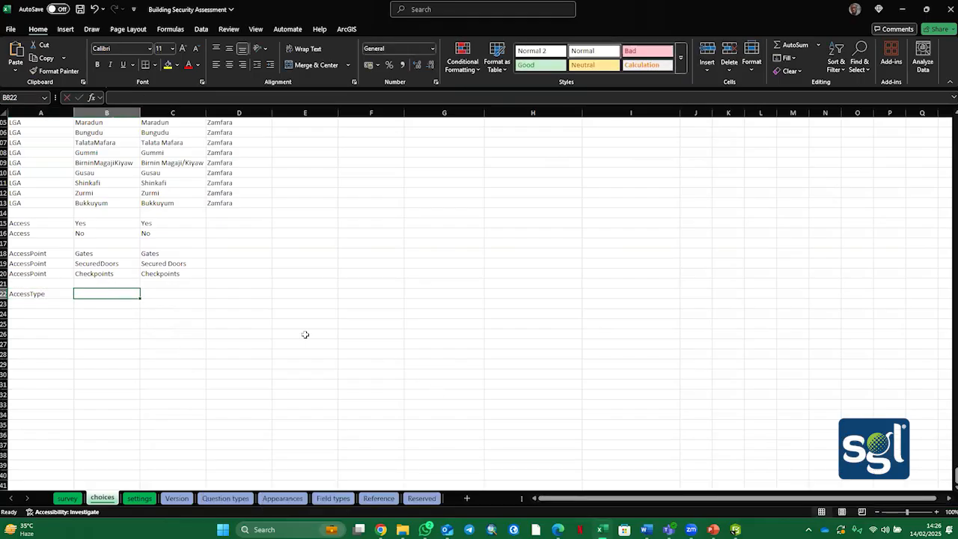
{"action": "type", "text": "KeyCard"}
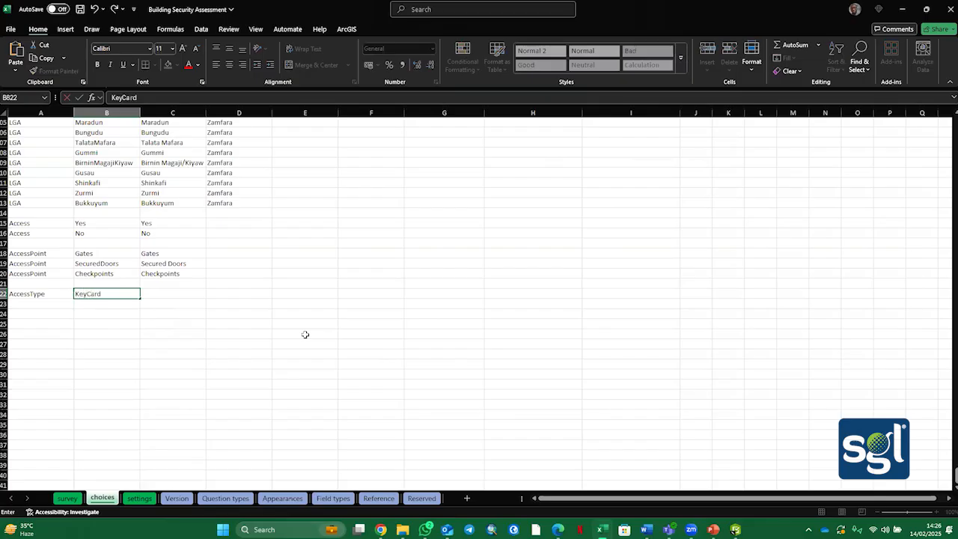
{"action": "key", "text": "Return"}
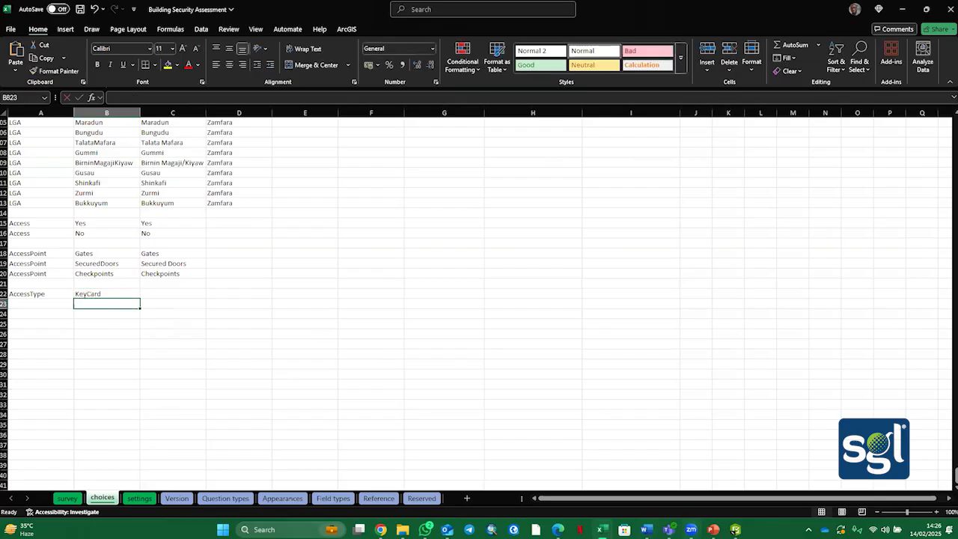
Check the access control options in the Word document and add Biometric and KeyCode as choice names below KeyCard
{"action": "mouse_move", "coordinate": [646, 529]}
{"action": "left_click", "coordinate": [864, 485]}
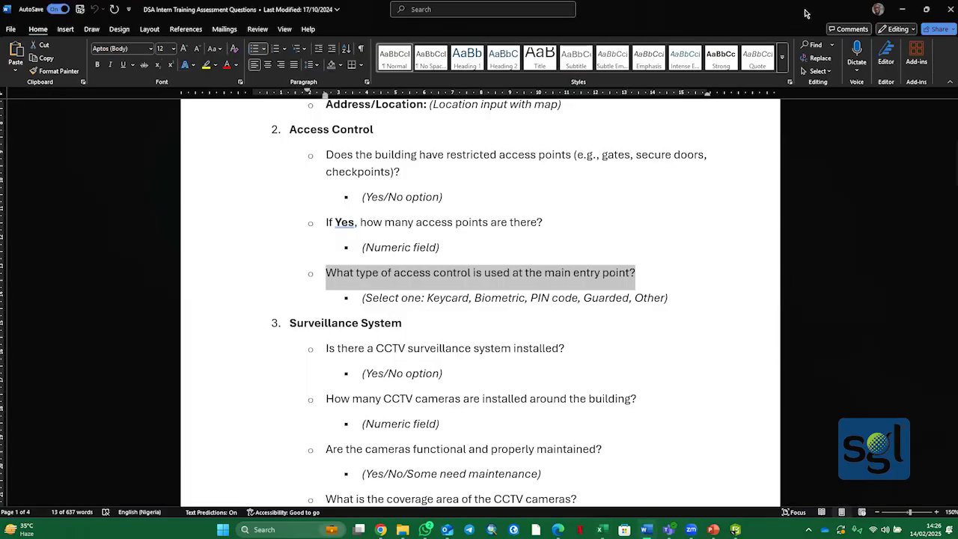
{"action": "left_click", "coordinate": [904, 11]}
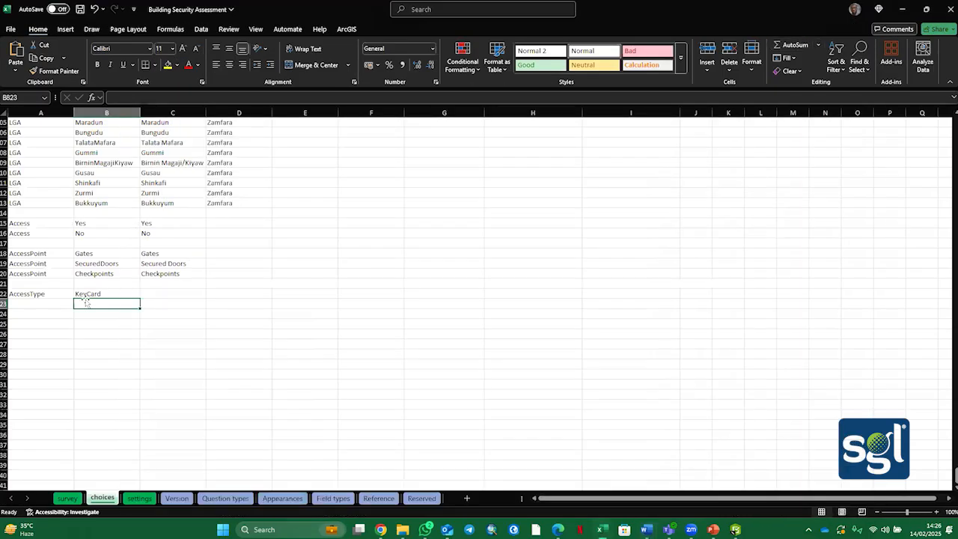
{"action": "type", "text": "Biometric"}
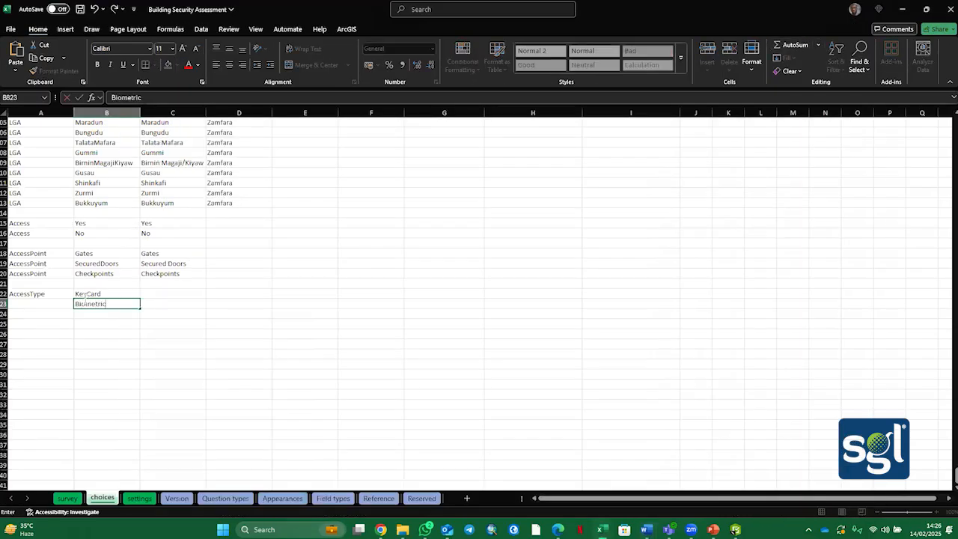
{"action": "key", "text": "Return"}
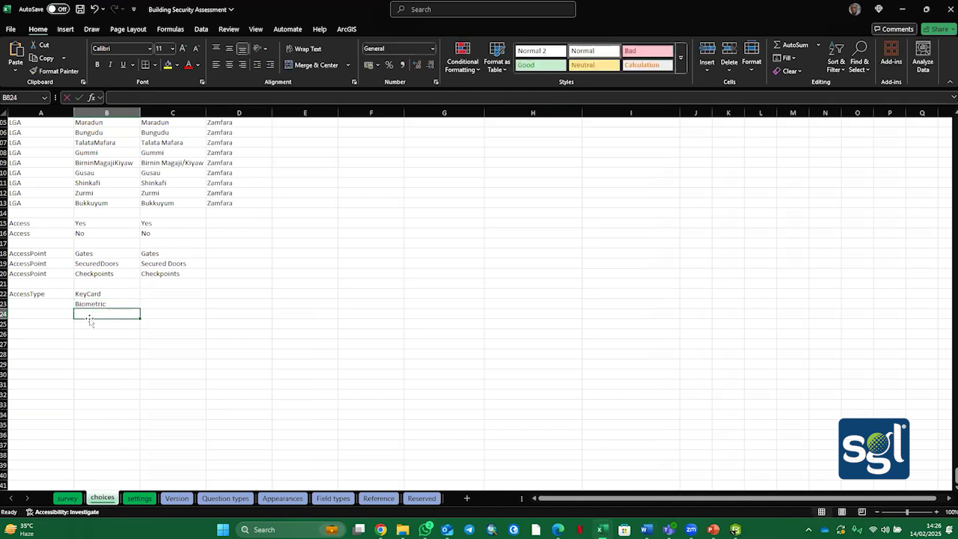
{"action": "type", "text": "KeyCode"}
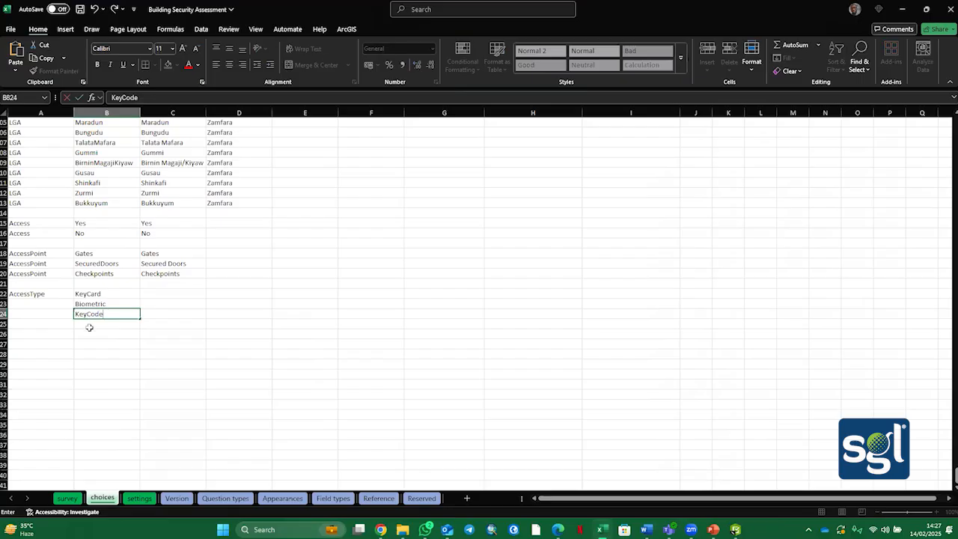
{"action": "key", "text": "Return"}
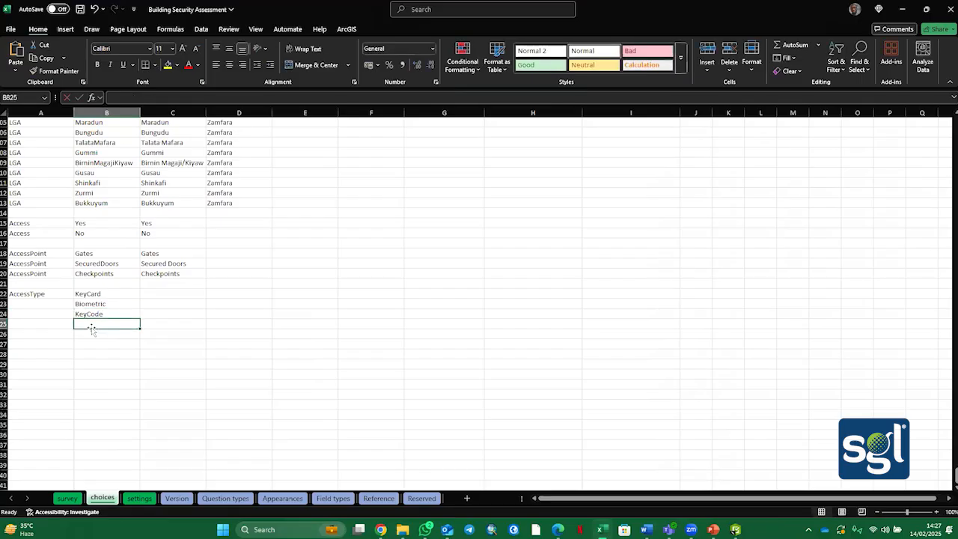
Check the access control options in the Word document and add Guarded as the choice name in row 825 in Excel
{"action": "left_click", "coordinate": [646, 529]}
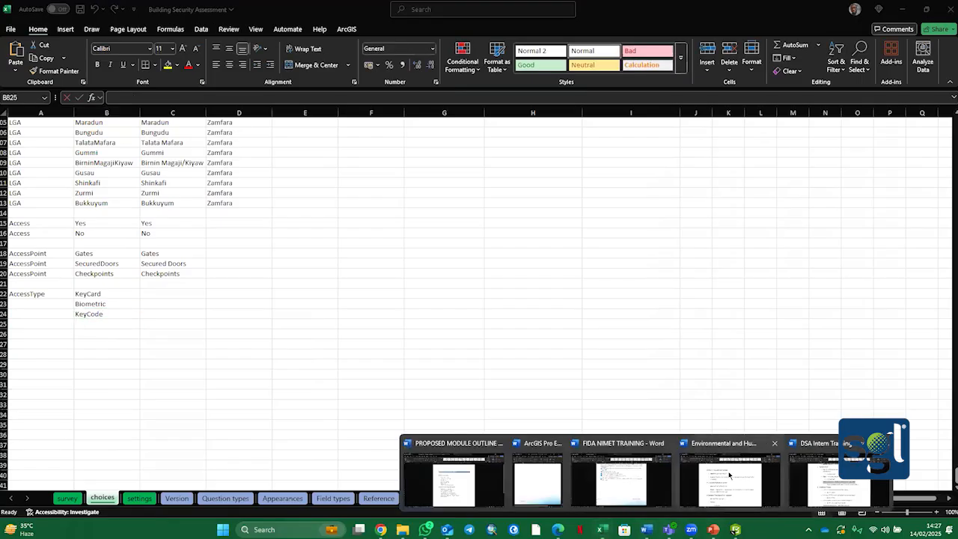
{"action": "left_click", "coordinate": [829, 494]}
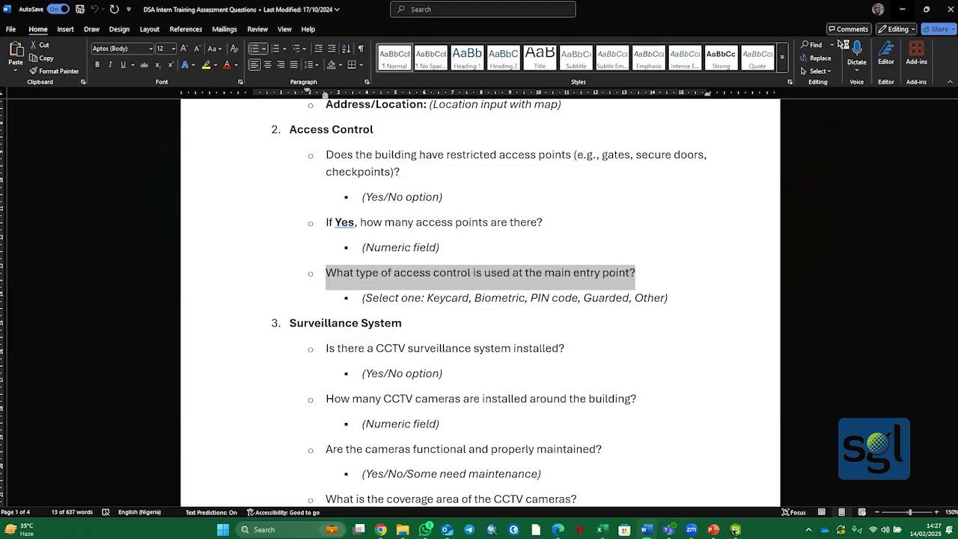
{"action": "left_click", "coordinate": [902, 10]}
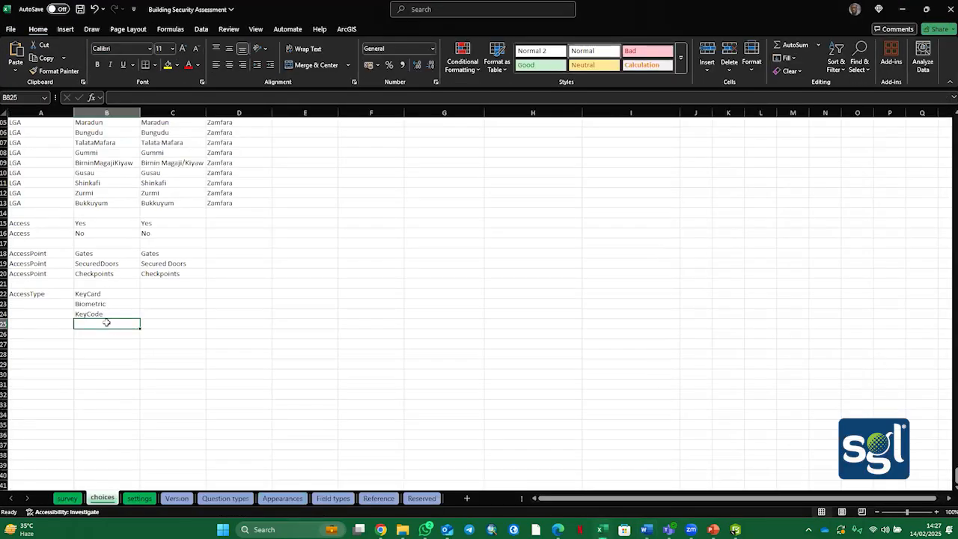
{"action": "type", "text": "G"}
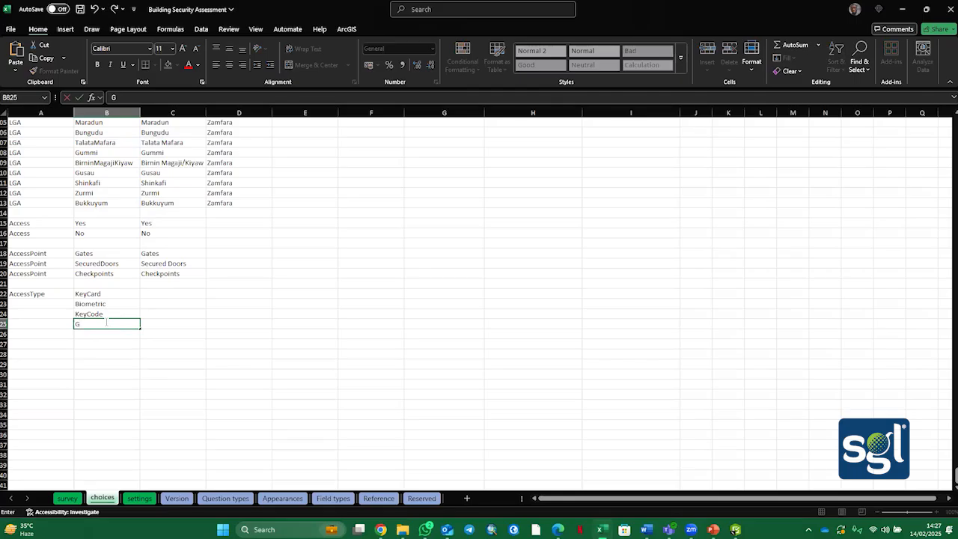
{"action": "type", "text": "uarded"}
Change the KeyCode choice name in row 824 to PinCode
{"action": "double_click", "coordinate": [86, 319]}
{"action": "left_click", "coordinate": [86, 315]}
{"action": "left_click", "coordinate": [89, 322]}
{"action": "left_click", "coordinate": [88, 315]}
{"action": "double_click", "coordinate": [87, 314]}
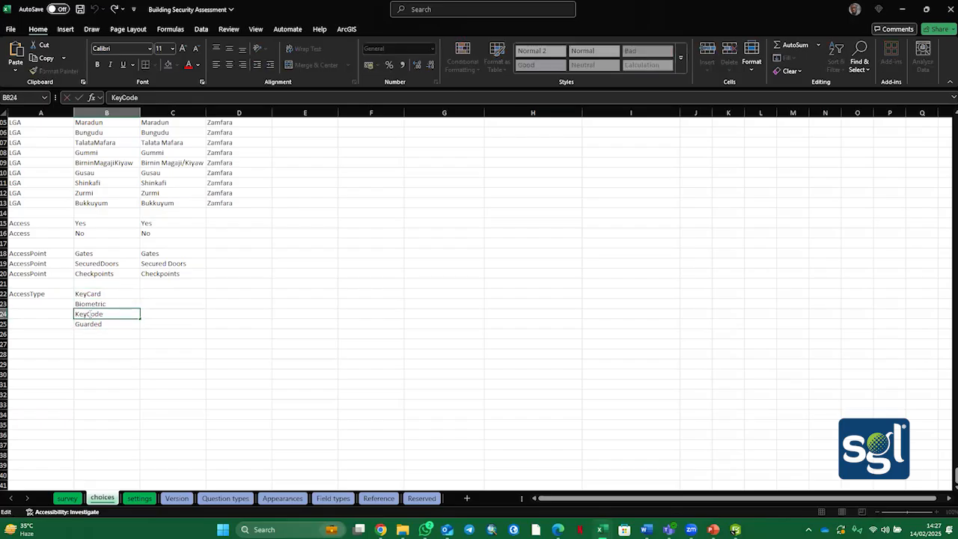
{"action": "key", "text": "BackSpace"}
{"action": "key", "text": "BackSpace"}
{"action": "key", "text": "BackSpace"}
{"action": "type", "text": "Pin"}
Add OtherAccess as the choice name in row 826 and recheck the option list in the Word document
{"action": "left_click", "coordinate": [82, 334]}
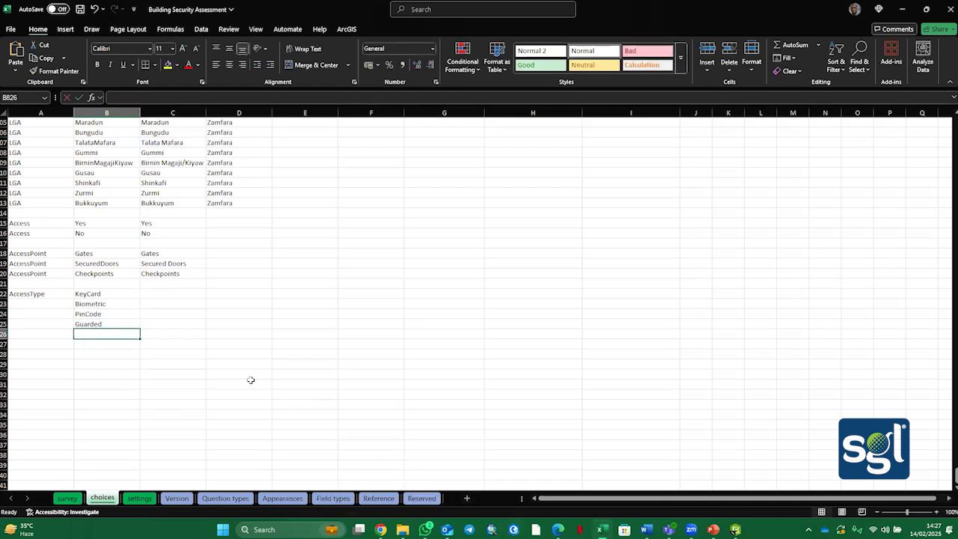
{"action": "type", "text": "Other"}
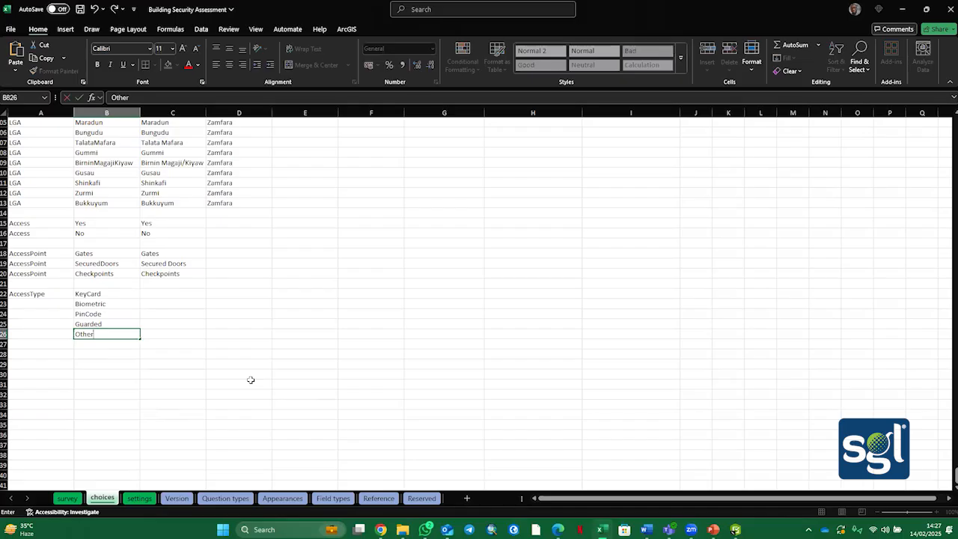
{"action": "type", "text": "Access"}
{"action": "mouse_move", "coordinate": [646, 529]}
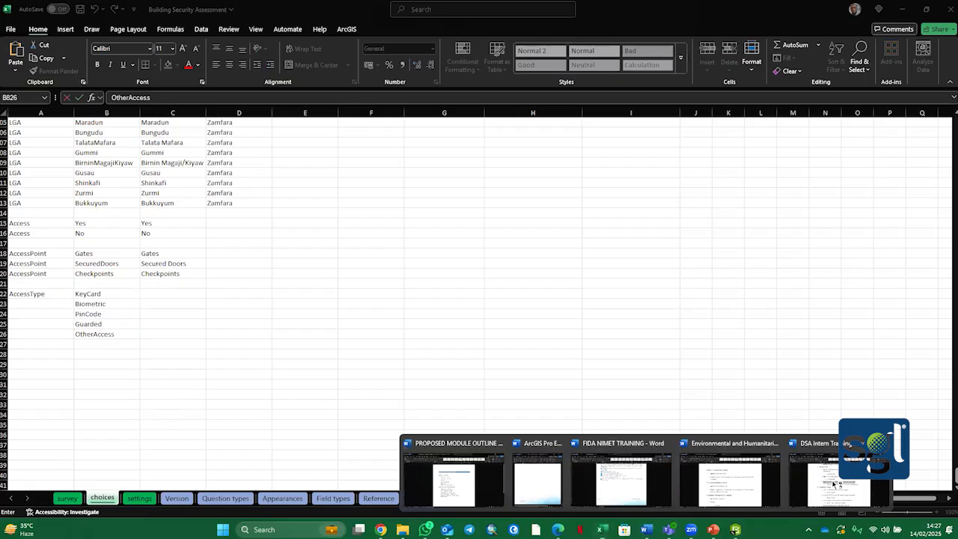
{"action": "left_click", "coordinate": [836, 484]}
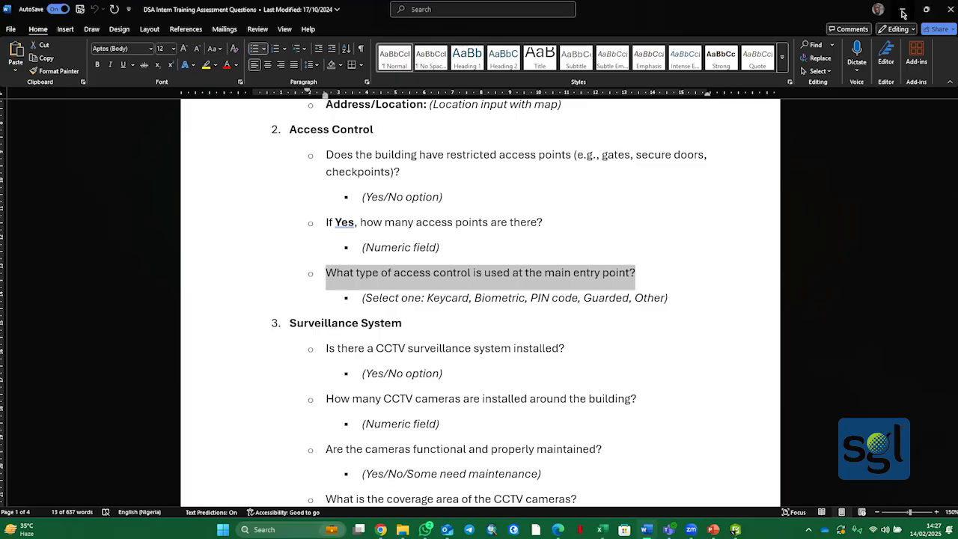
{"action": "left_click", "coordinate": [926, 9]}
{"action": "left_click", "coordinate": [3, 262]}
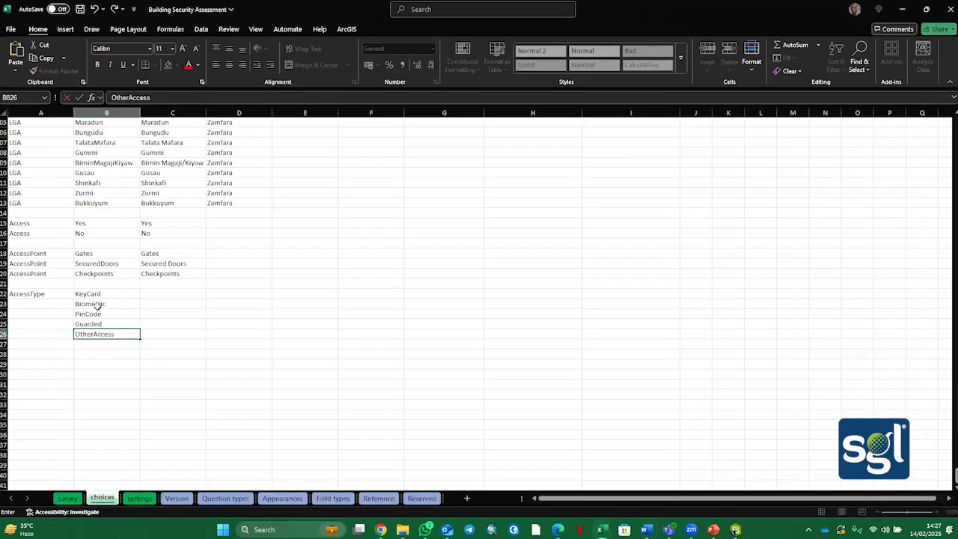
Copy the five AccessType choice names into the label column of rows 822 to 826
{"action": "left_click_drag", "start_coordinate": [108, 295], "coordinate": [109, 333]}
{"action": "key", "text": "ctrl+c"}
{"action": "left_click", "coordinate": [172, 298]}
{"action": "key", "text": "ctrl+v"}
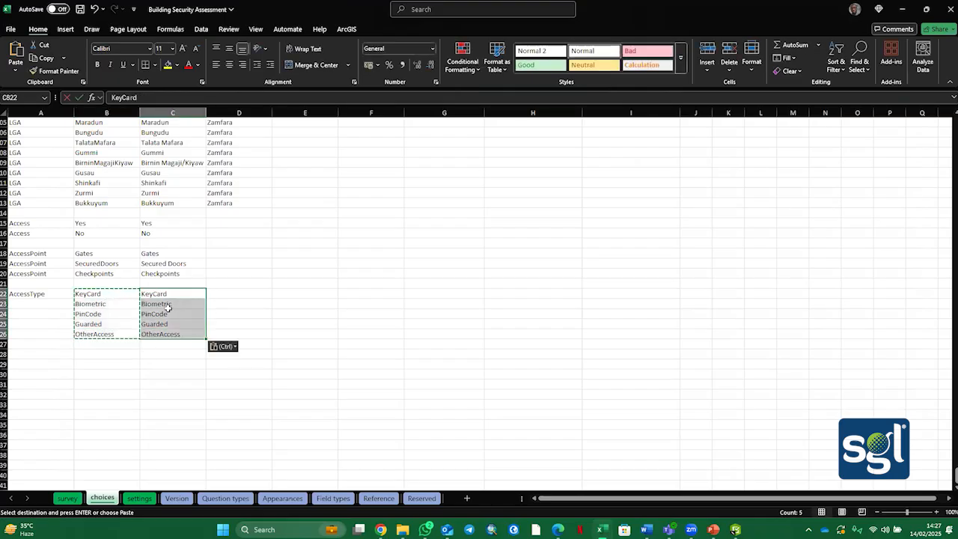
Insert spaces in the copied labels so that they read Key Card and Pin Code
{"action": "left_click", "coordinate": [153, 294]}
{"action": "double_click", "coordinate": [153, 294]}
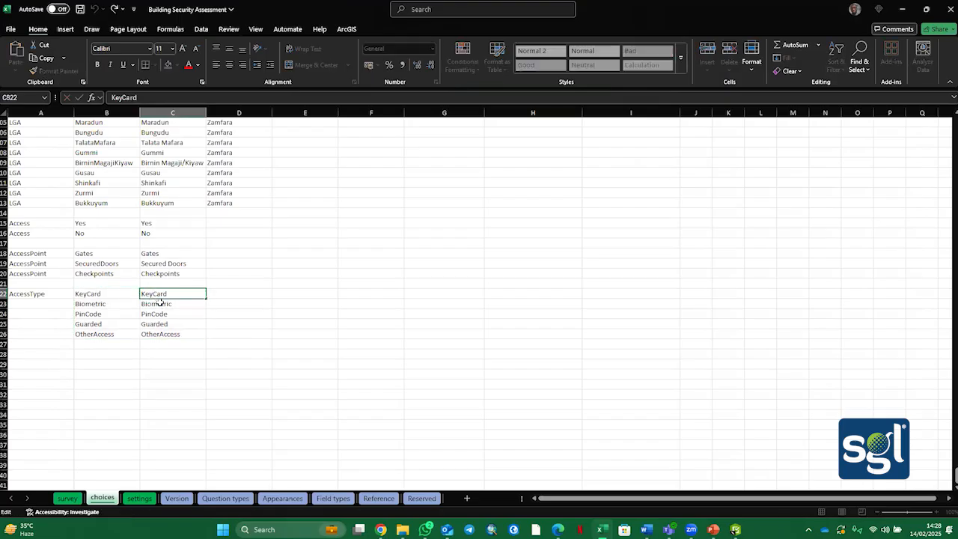
{"action": "key", "text": "Return"}
{"action": "key", "text": "Return"}
{"action": "key", "text": "Return"}
{"action": "key", "text": "Return"}
{"action": "left_click", "coordinate": [154, 314]}
{"action": "double_click", "coordinate": [153, 314]}
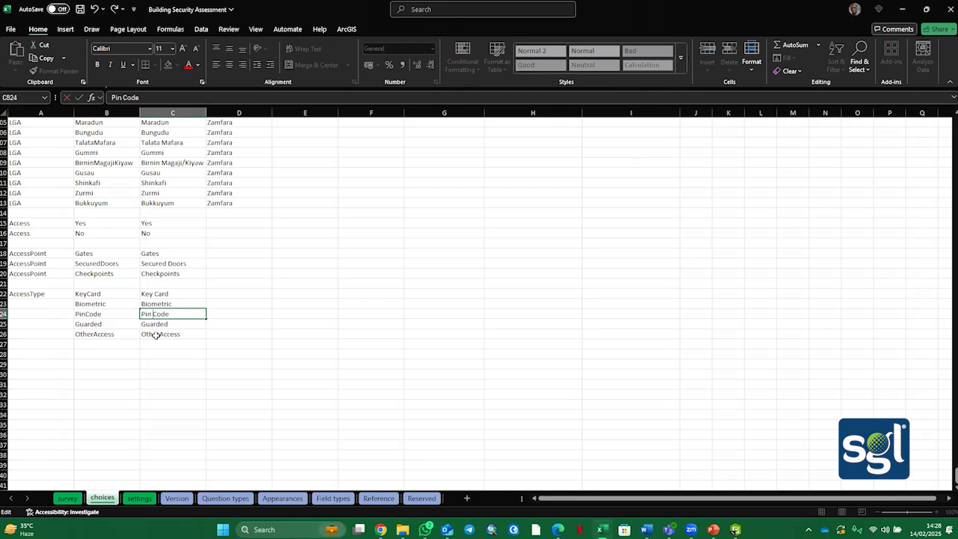
Shorten the row 826 label to Other and fill the AccessType list name down to row 826
{"action": "left_click", "coordinate": [157, 335]}
{"action": "double_click", "coordinate": [158, 335]}
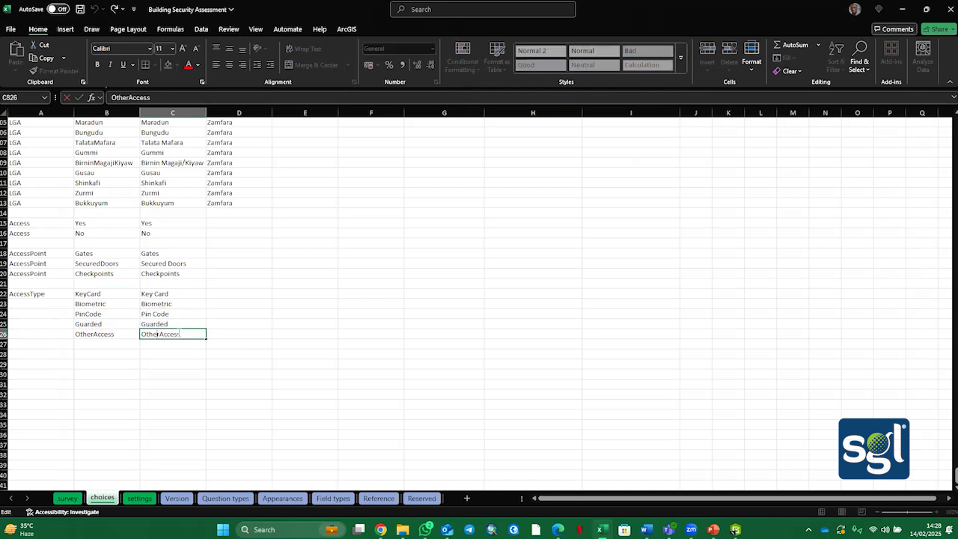
{"action": "key", "text": "BackSpace"}
{"action": "key", "text": "BackSpace"}
{"action": "key", "text": "BackSpace"}
{"action": "key", "text": "BackSpace"}
{"action": "key", "text": "BackSpace"}
{"action": "key", "text": "BackSpace"}
{"action": "left_click", "coordinate": [39, 294]}
{"action": "left_click_drag", "start_coordinate": [74, 299], "coordinate": [74, 339]}
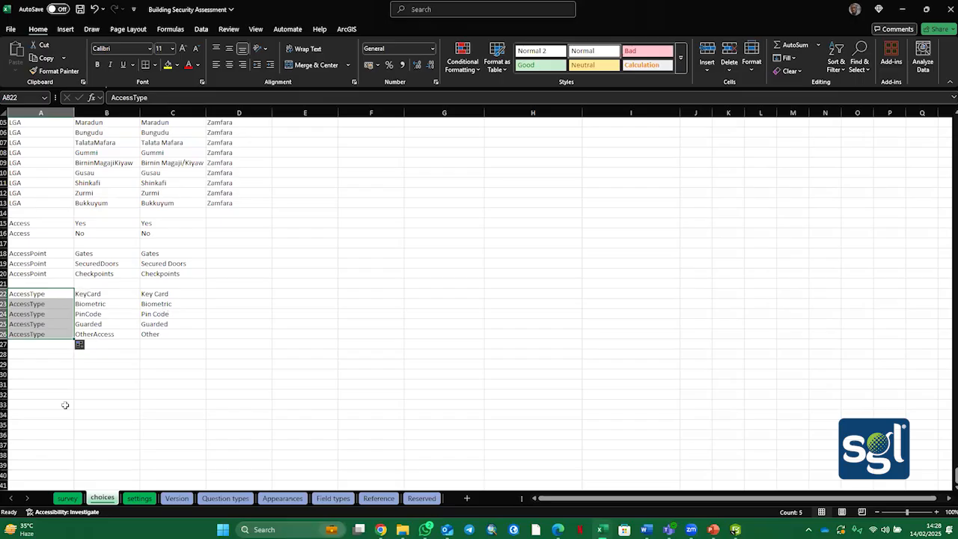
In the survey sheet, set the row 11 question type to select_one AccessType
{"action": "left_click", "coordinate": [67, 499]}
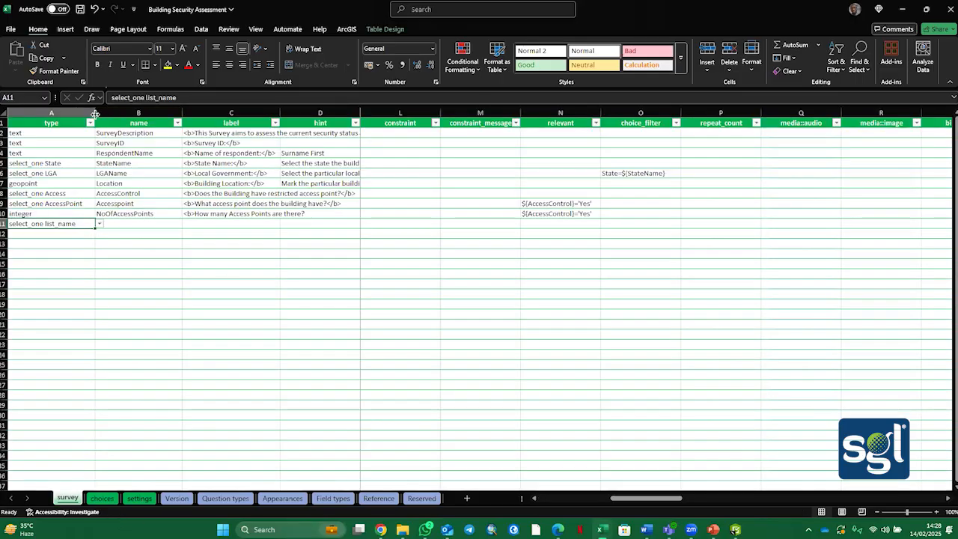
{"action": "left_click", "coordinate": [193, 98]}
{"action": "left_click_drag", "start_coordinate": [193, 98], "coordinate": [145, 98]}
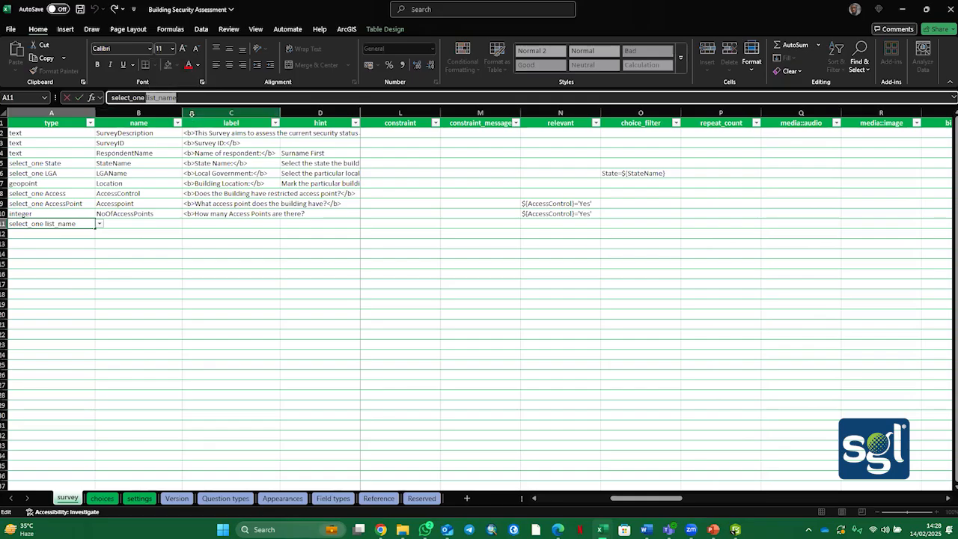
{"action": "type", "text": "Access Type"}
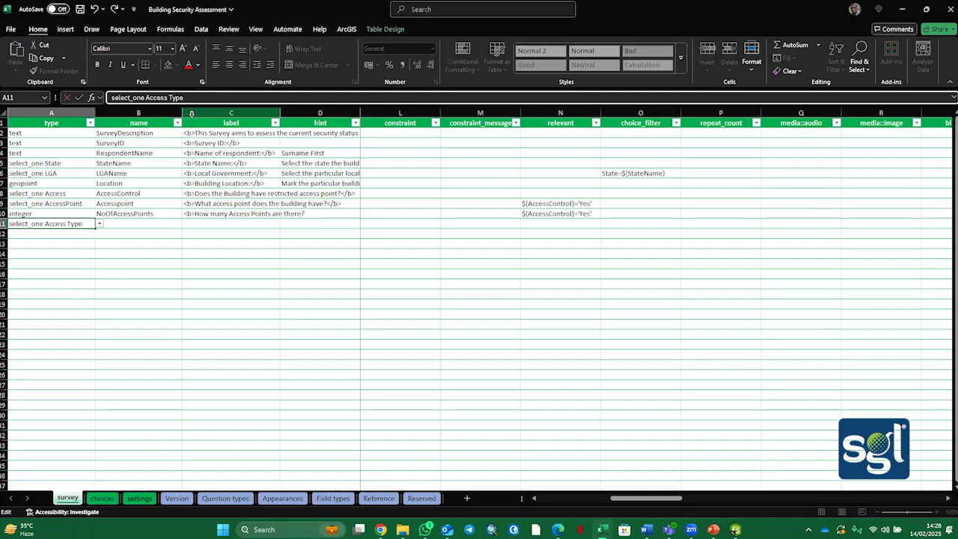
{"action": "key", "text": "BackSpace"}
{"action": "key", "text": "BackSpace"}
{"action": "key", "text": "BackSpace"}
{"action": "key", "text": "BackSpace"}
{"action": "key", "text": "BackSpace"}
Recheck the list name in the choices sheet and enter AccessType as the row 11 question name in the survey sheet
{"action": "left_click", "coordinate": [133, 223]}
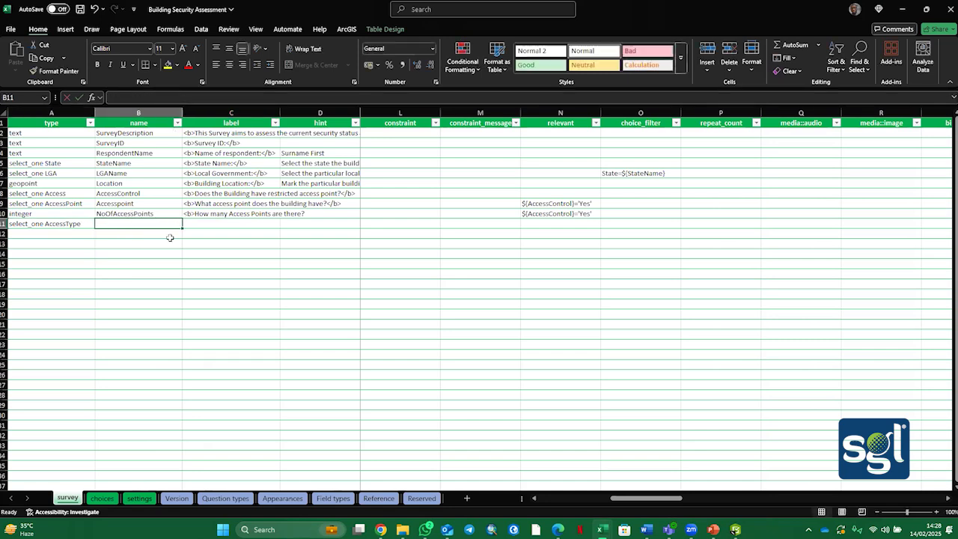
{"action": "left_click", "coordinate": [99, 499]}
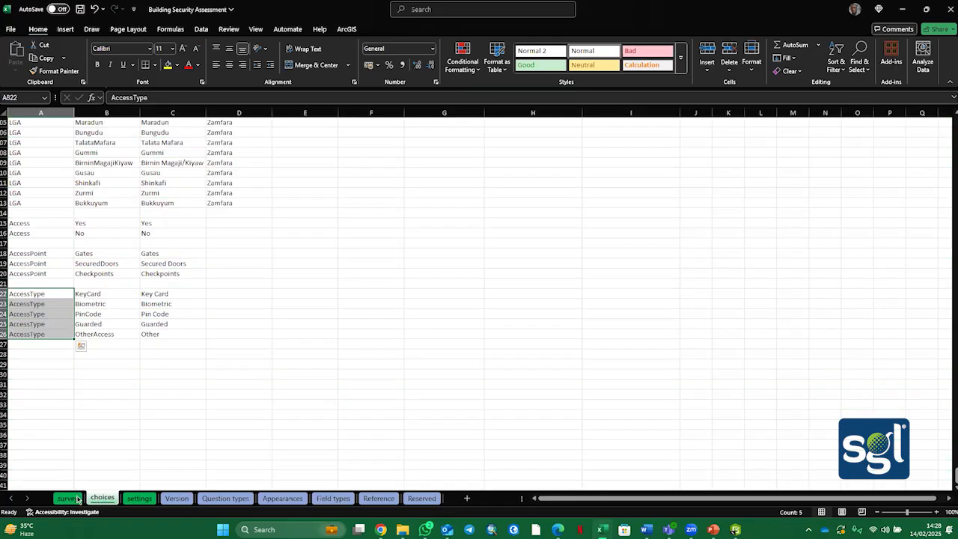
{"action": "left_click", "coordinate": [69, 498]}
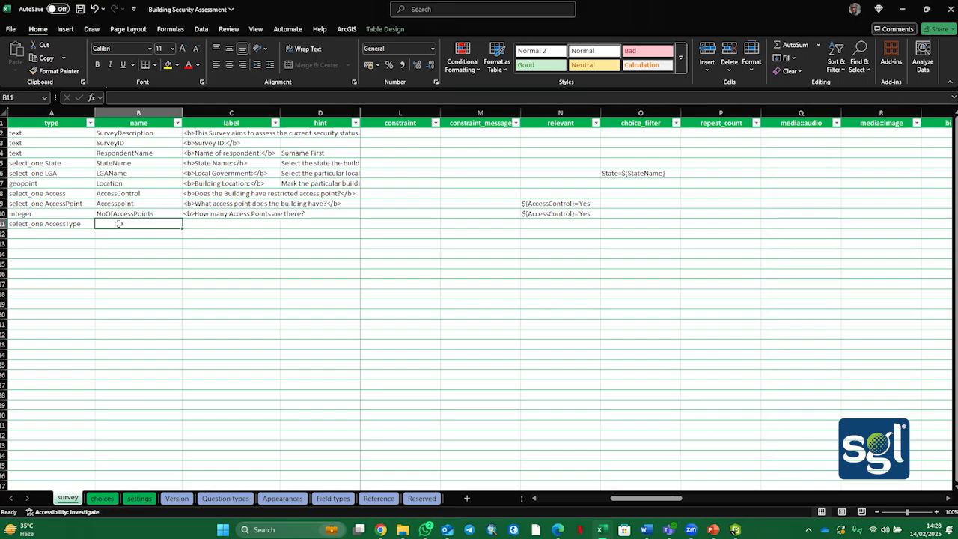
{"action": "type", "text": "Access"}
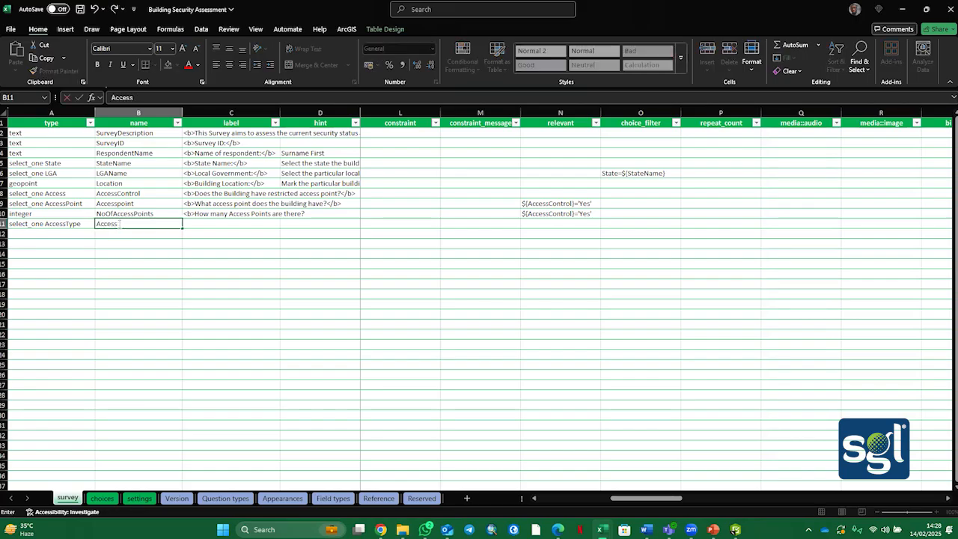
{"action": "type", "text": "tyType"}
Start the row 11 label with <b> and copy the main entry point access control question from the Word document
{"action": "left_click", "coordinate": [217, 225]}
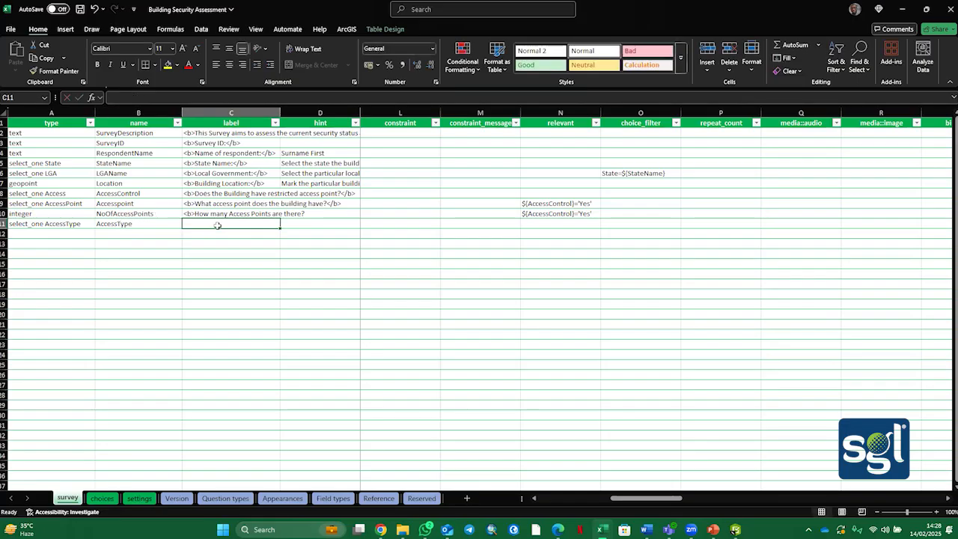
{"action": "type", "text": "<b>"}
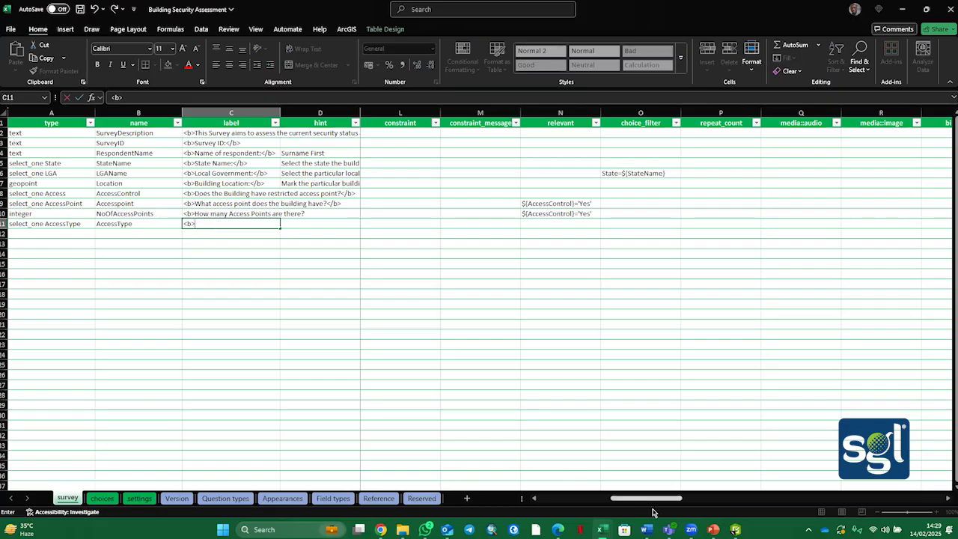
{"action": "mouse_move", "coordinate": [691, 528]}
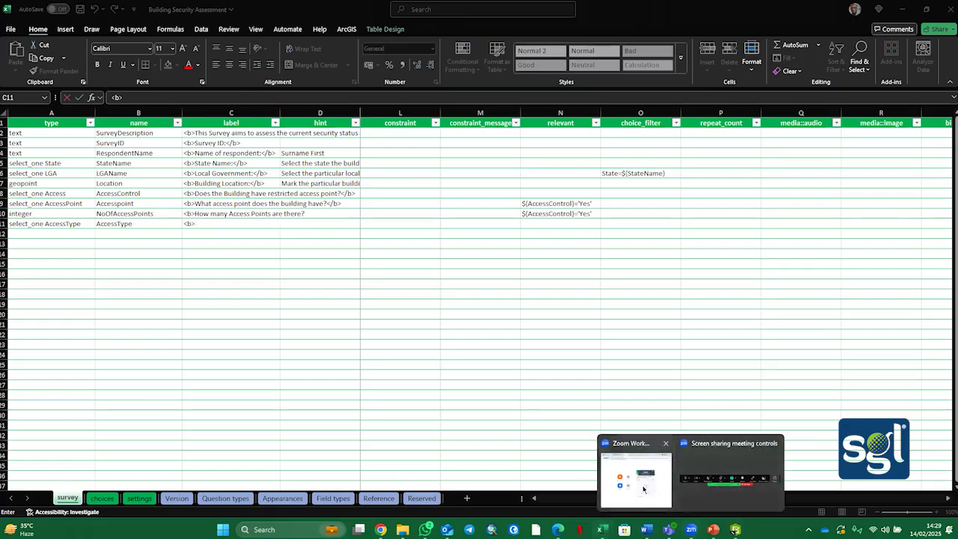
{"action": "mouse_move", "coordinate": [646, 529]}
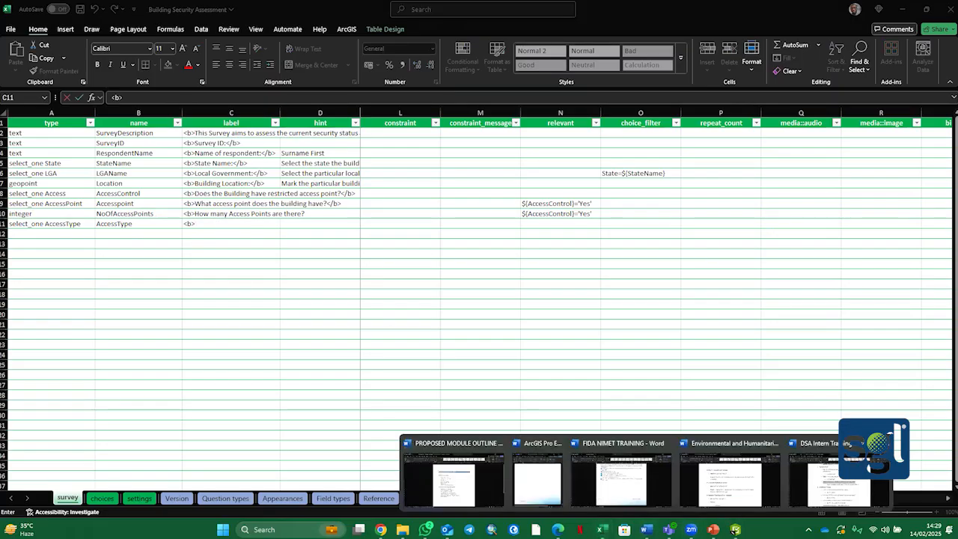
{"action": "left_click", "coordinate": [830, 490]}
{"action": "right_click", "coordinate": [456, 277]}
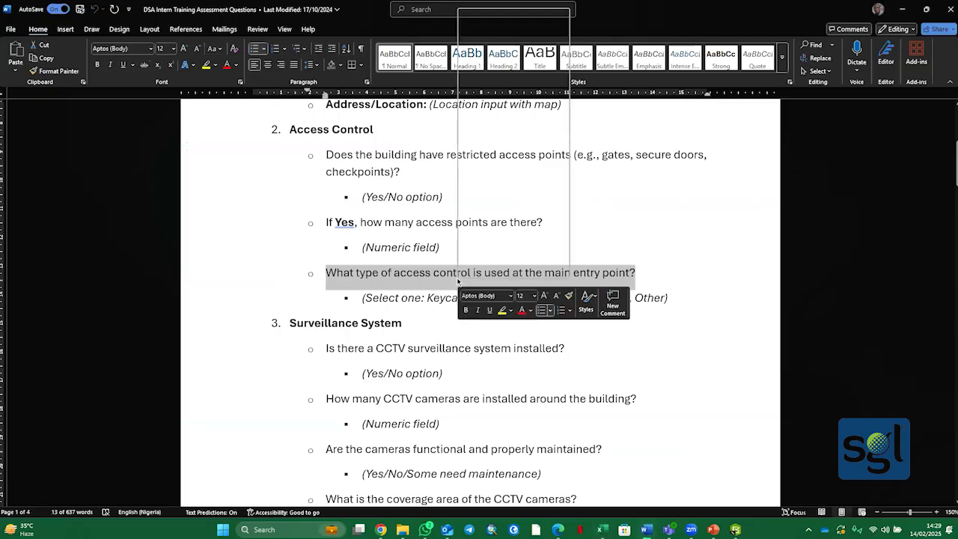
{"action": "left_click", "coordinate": [509, 60]}
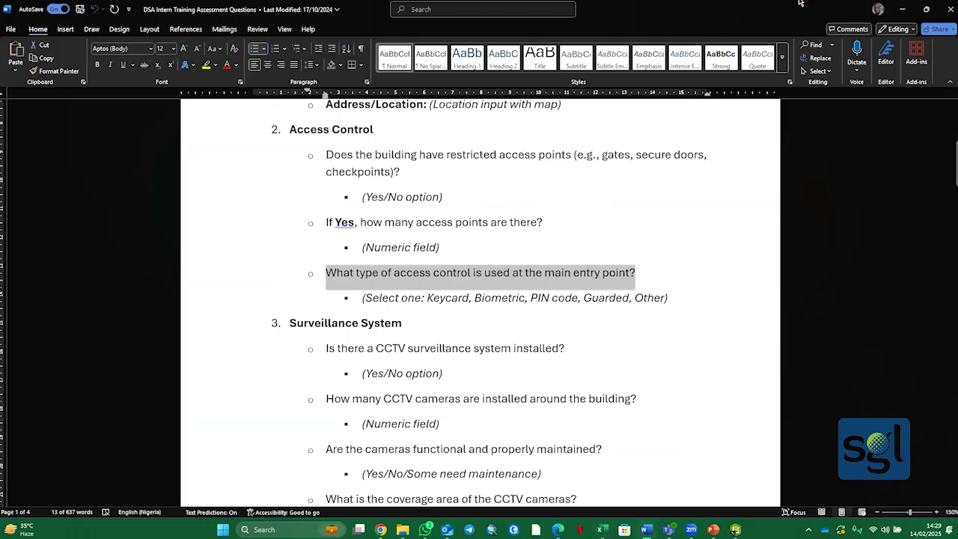
{"action": "left_click", "coordinate": [901, 9]}
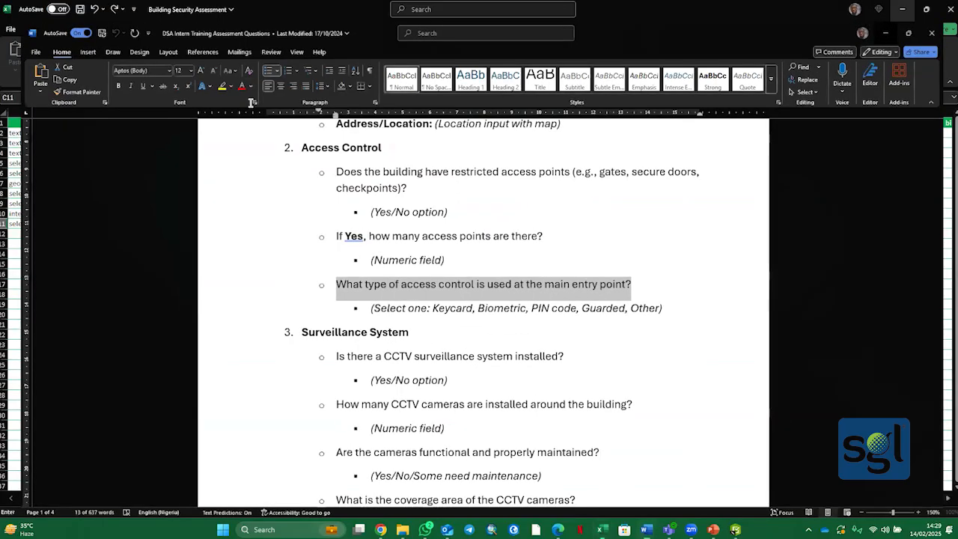
Paste "What type of access control is used at the main entry point?" into the row 11 label, remove its bullet, and close it with </b>
{"action": "key", "text": "ctrl+v"}
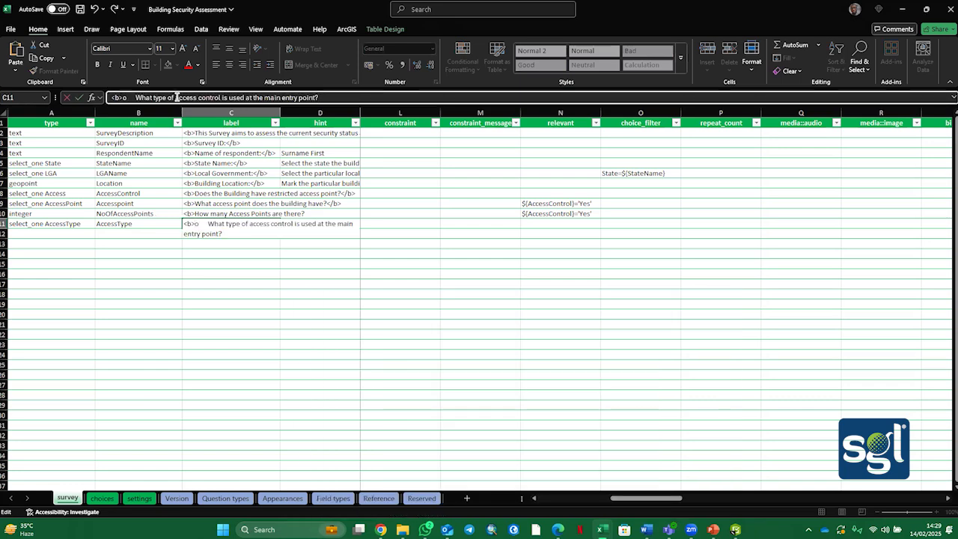
{"action": "left_click", "coordinate": [135, 97]}
{"action": "key", "text": "BackSpace"}
{"action": "key", "text": "BackSpace"}
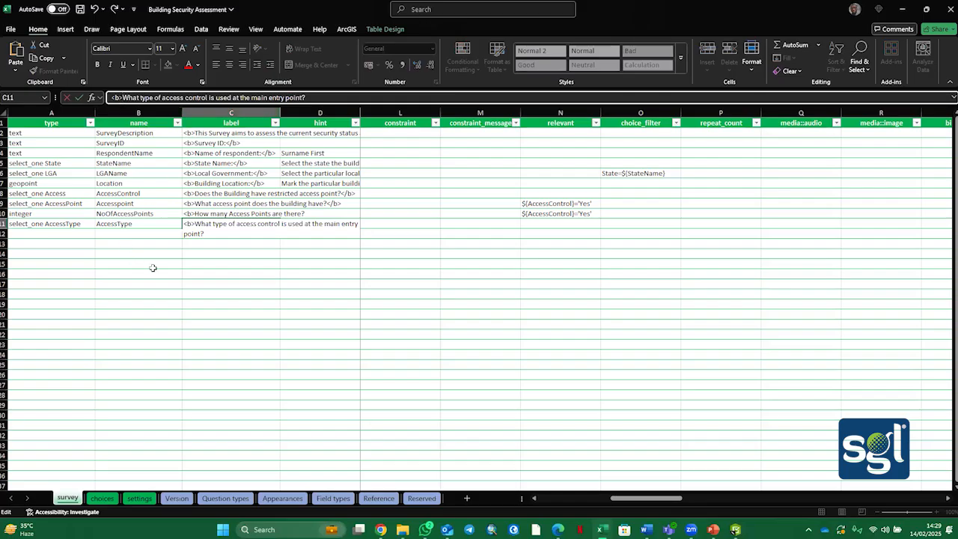
{"action": "left_click", "coordinate": [208, 232]}
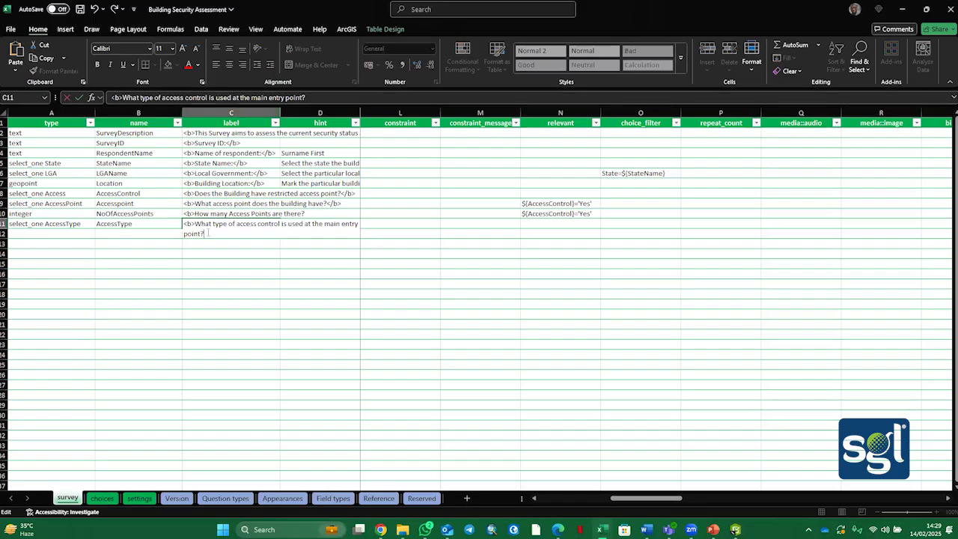
{"action": "type", "text": "</b>"}
Copy the row 10 relevant expression ${AccessControl}='Yes' into the relevant cell of row 11
{"action": "left_click", "coordinate": [570, 214]}
{"action": "key", "text": "ctrl+c"}
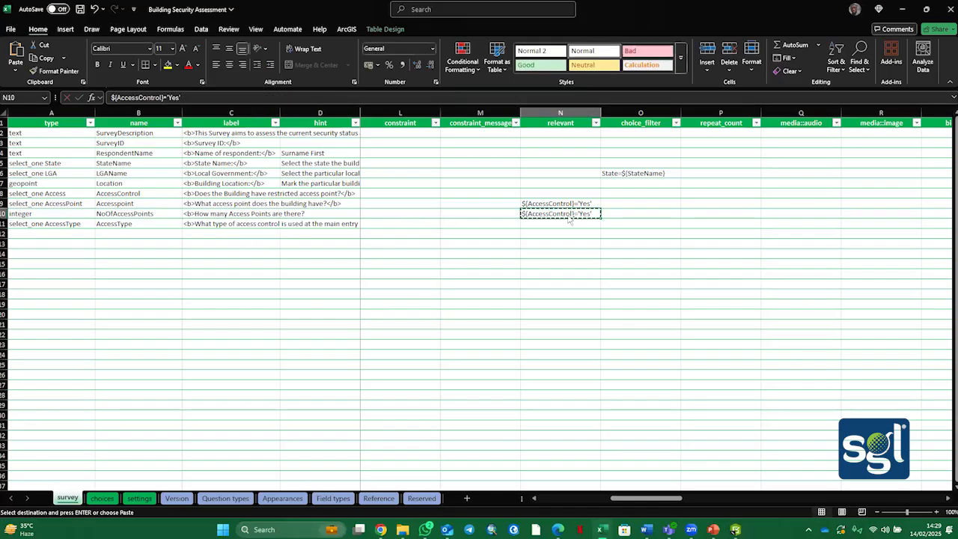
{"action": "left_click", "coordinate": [553, 225]}
{"action": "key", "text": "ctrl+v"}
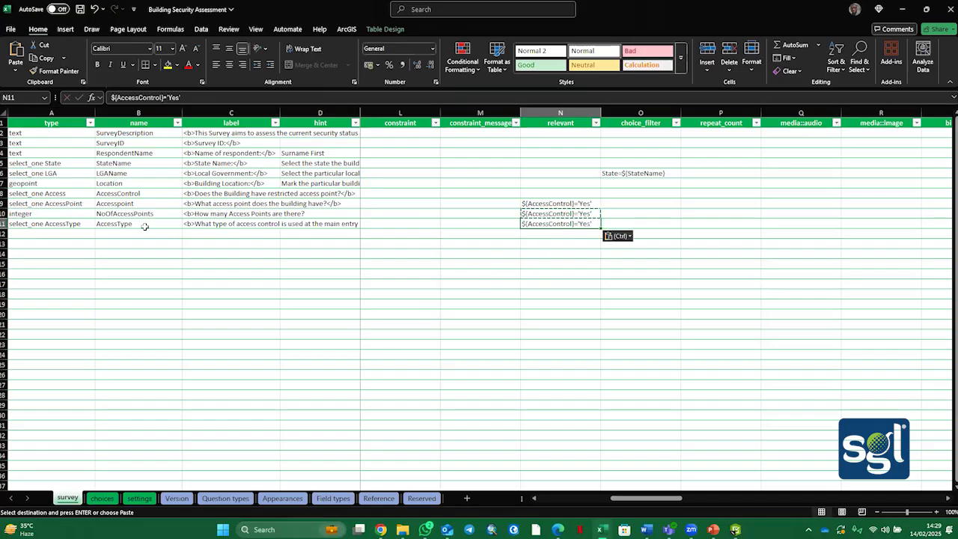
{"action": "left_click", "coordinate": [73, 233]}
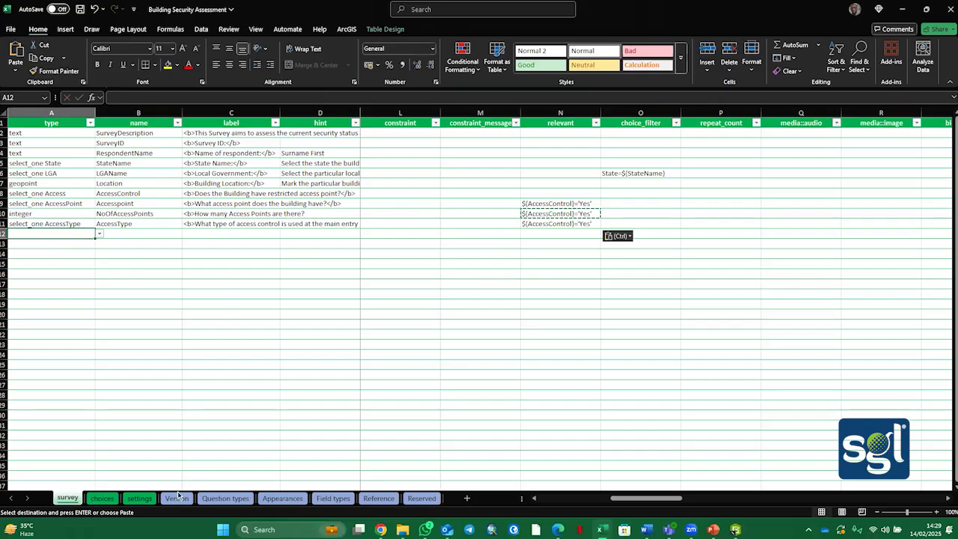
Check the AccessType choices, set the survey sheet's row 12 question type to text, and name the question OtherAccess
{"action": "left_click", "coordinate": [105, 498]}
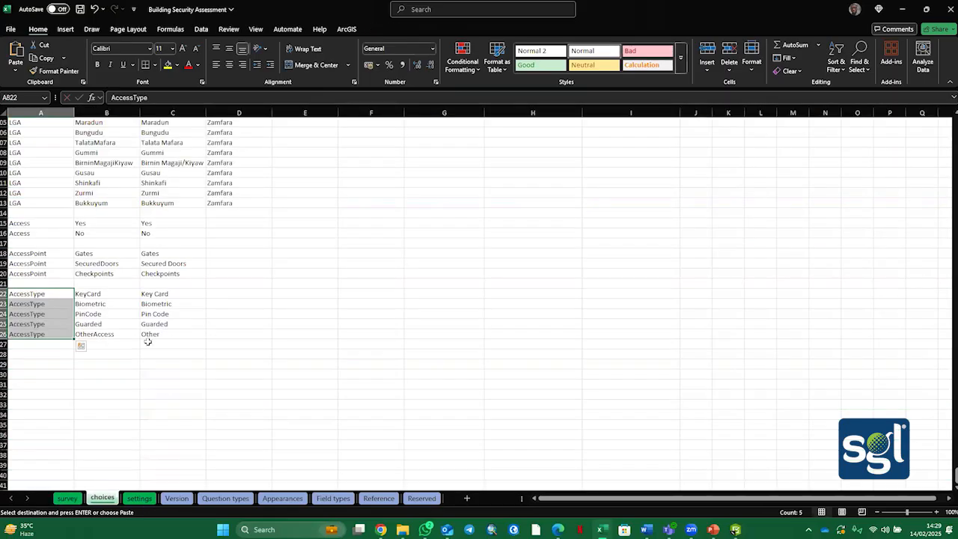
{"action": "left_click", "coordinate": [68, 498]}
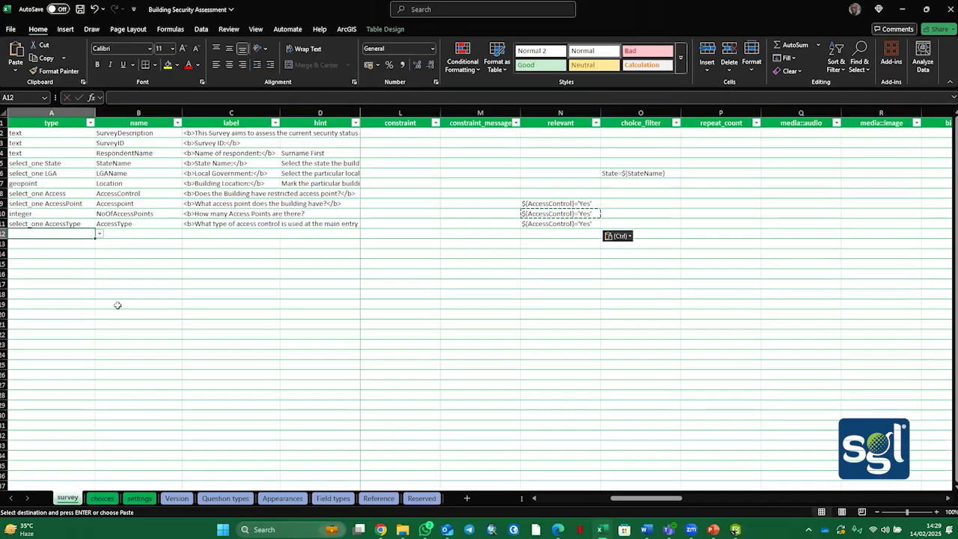
{"action": "left_click", "coordinate": [100, 235]}
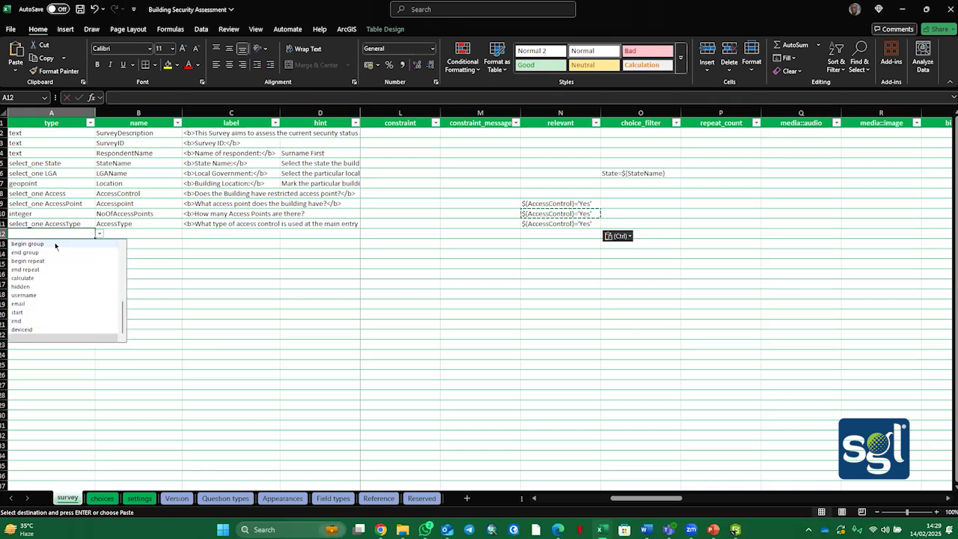
{"action": "left_click", "coordinate": [88, 244]}
{"action": "left_click", "coordinate": [144, 236]}
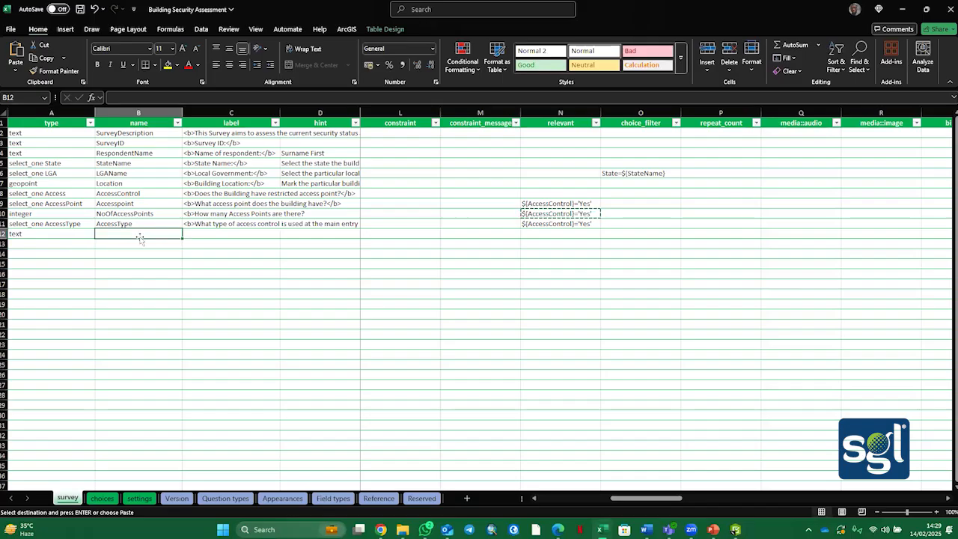
{"action": "type", "text": "Other"}
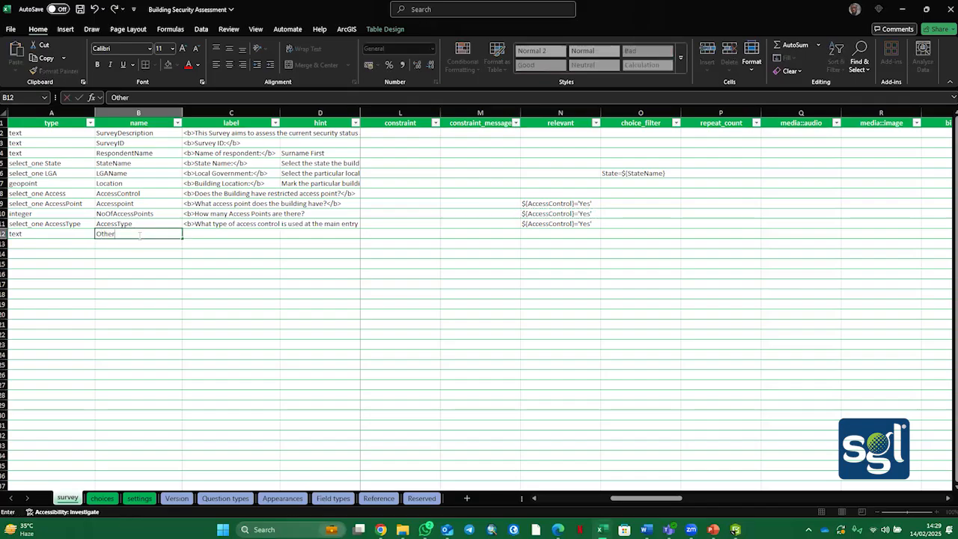
{"action": "type", "text": "Access"}
Set the row 12 label to <b>Please Specify:</b>
{"action": "left_click", "coordinate": [201, 234]}
{"action": "type", "text": "<b"}
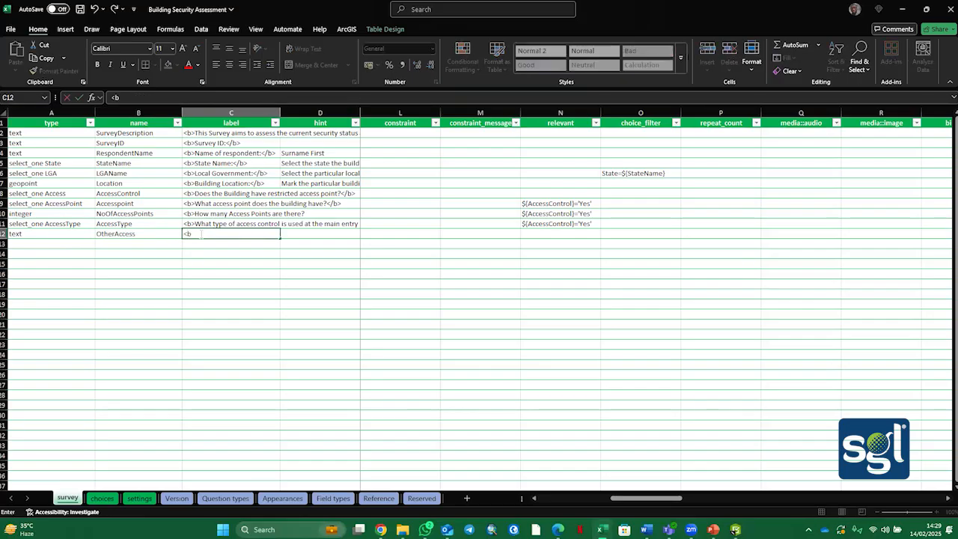
{"action": "type", "text": ">Please Specify</b>"}
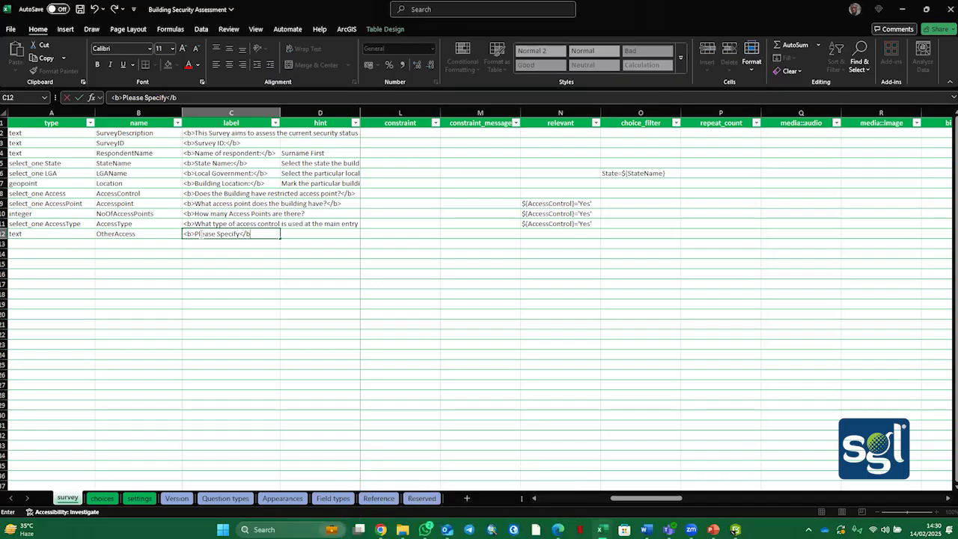
{"action": "left_click", "coordinate": [238, 233]}
{"action": "type", "text": ":"}
{"action": "left_click", "coordinate": [341, 233]}
Enter ${AccessType}='OtherAccess' as the relevant expression of row 12
{"action": "left_click", "coordinate": [541, 236]}
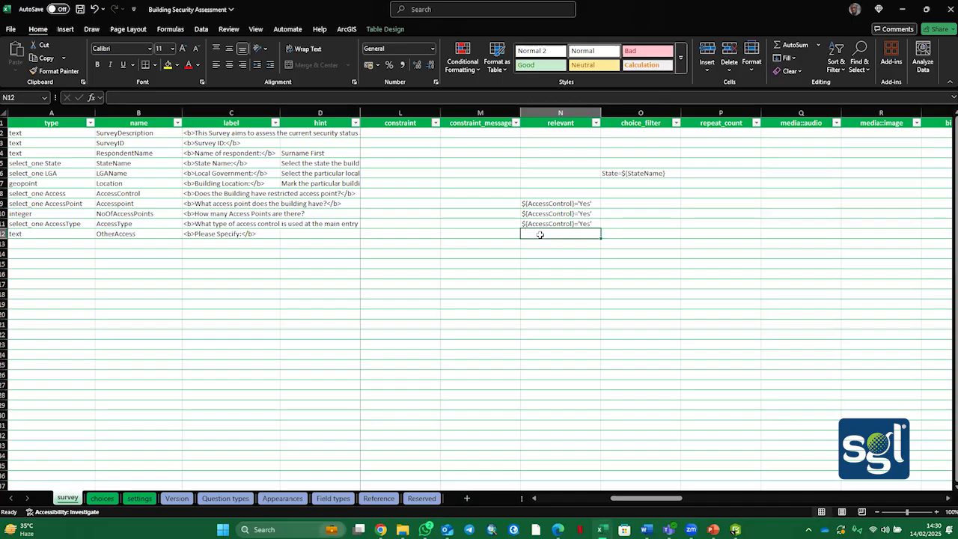
{"action": "type", "text": "$"}
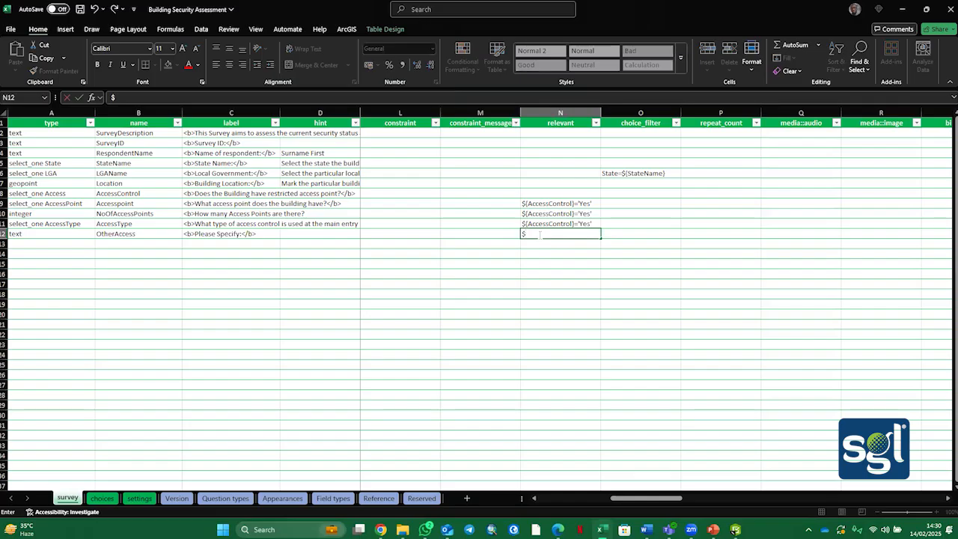
{"action": "type", "text": "{Access"}
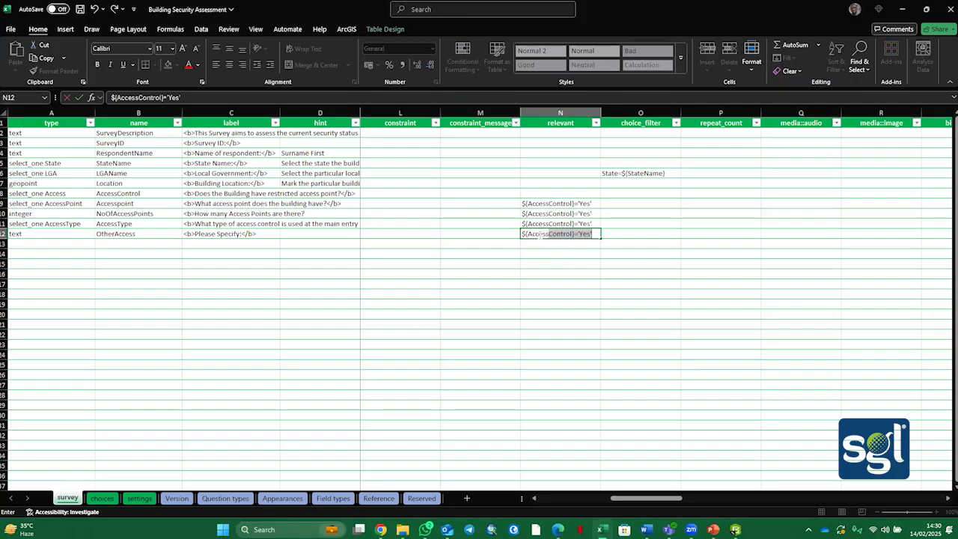
{"action": "type", "text": "Type"}
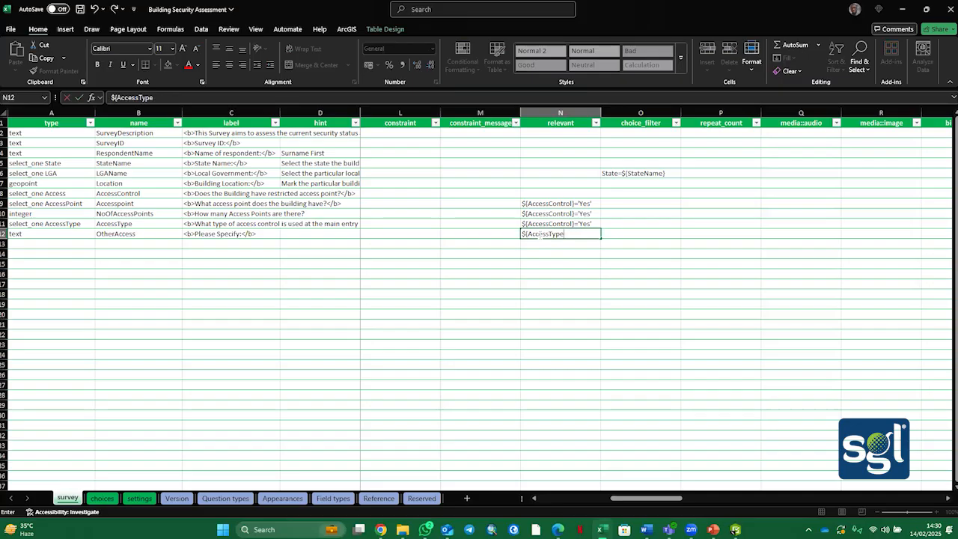
{"action": "type", "text": "}='"}
{"action": "type", "text": "OtherAccess"}
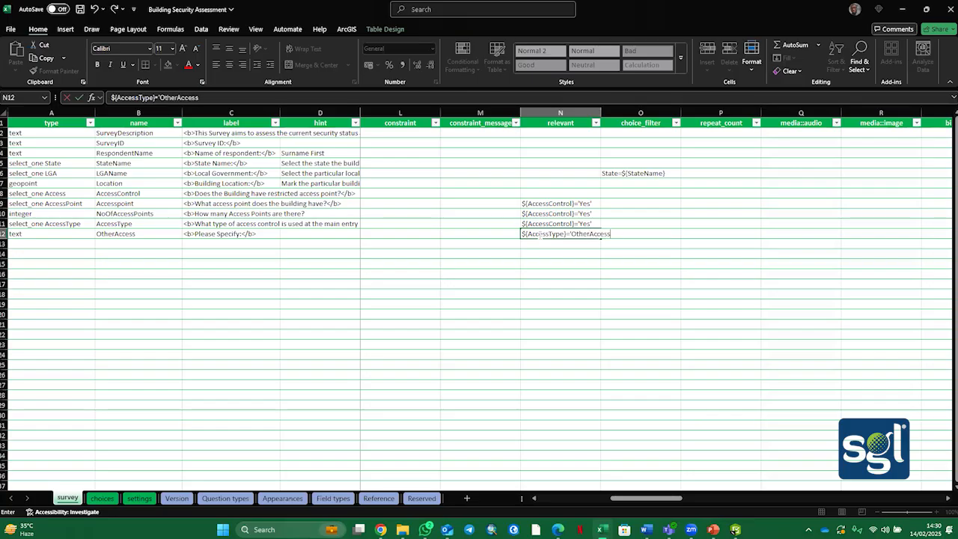
{"action": "type", "text": "'"}
{"action": "key", "text": "BackSpace"}
Verify the name of the Other option in the choices sheet, return to the survey sheet, and save the workbook
{"action": "left_click", "coordinate": [99, 500]}
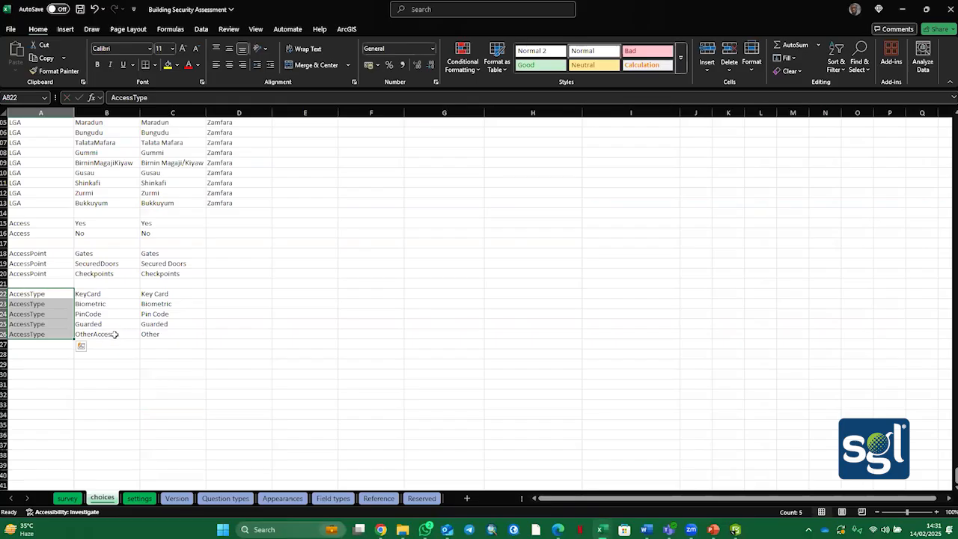
{"action": "left_click", "coordinate": [102, 333]}
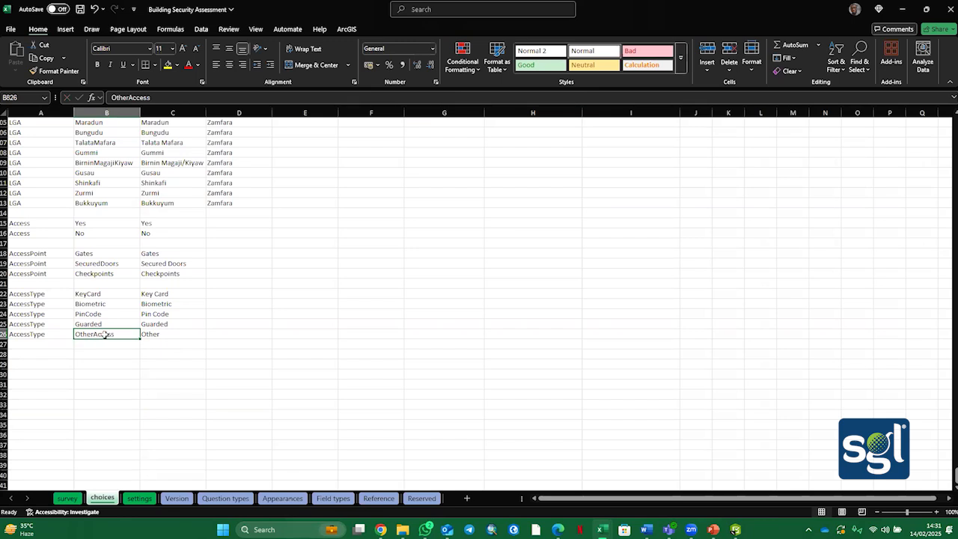
{"action": "left_click", "coordinate": [68, 497]}
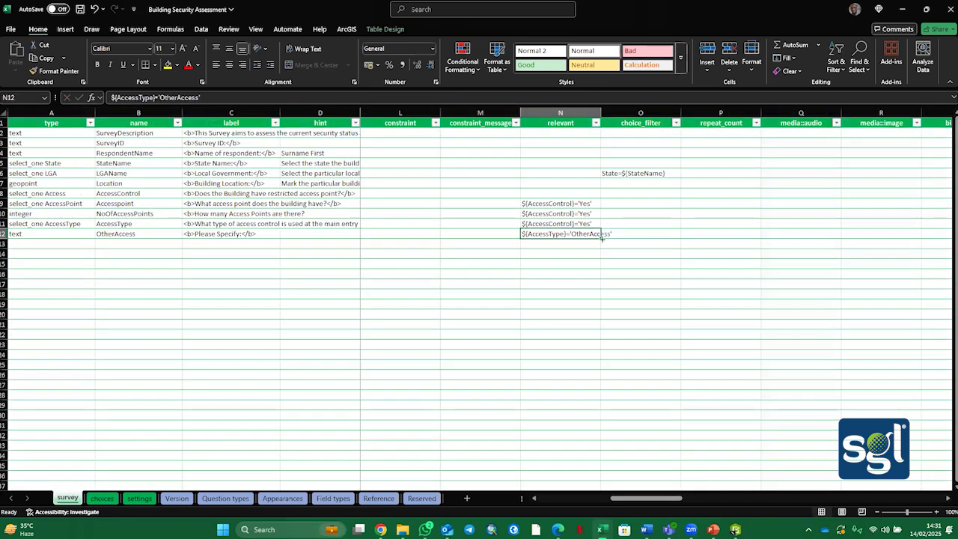
{"action": "key", "text": "ctrl+s"}
Switch to ArcGIS Survey123 Connect and answer Yes to the restricted access point question in the form preview
{"action": "left_click", "coordinate": [735, 530]}
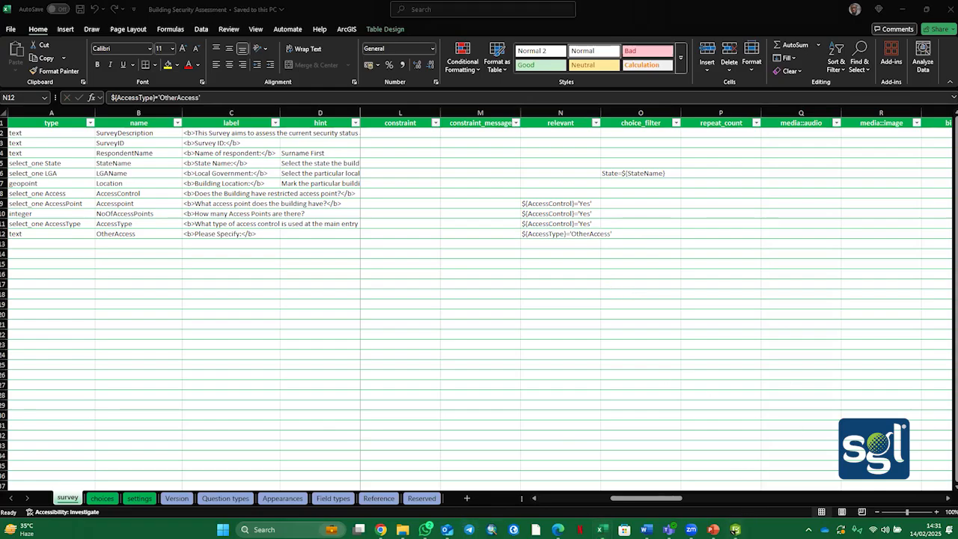
{"action": "mouse_move", "coordinate": [735, 529]}
{"action": "left_click", "coordinate": [743, 487]}
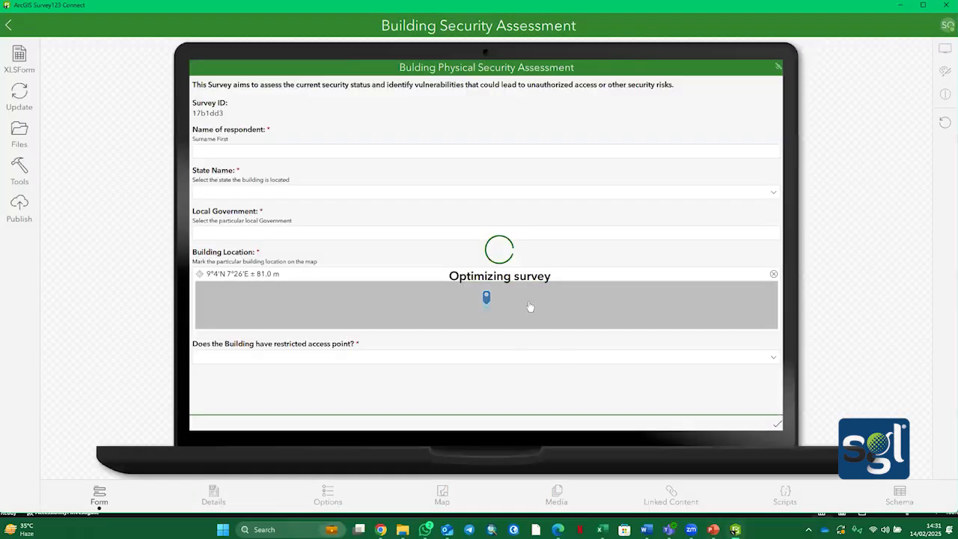
{"action": "left_click", "coordinate": [370, 357]}
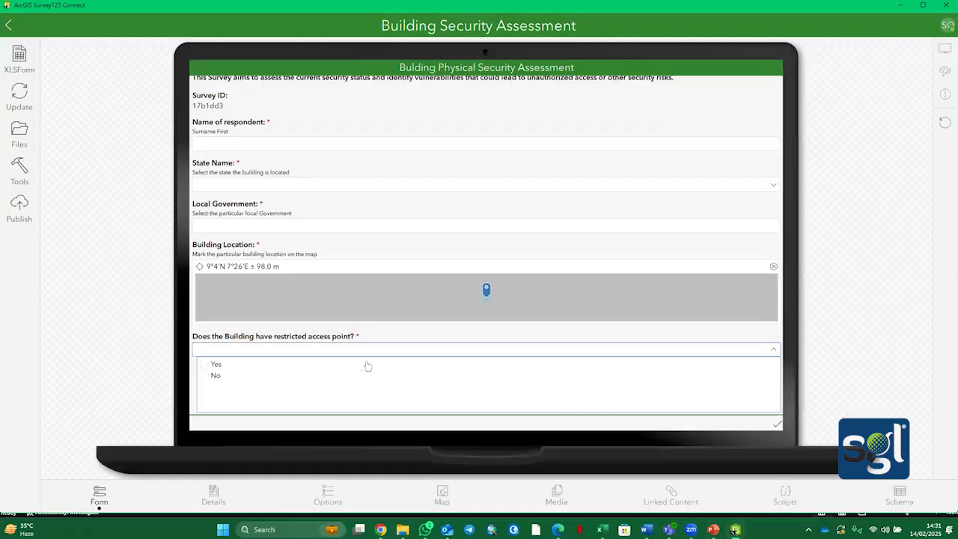
{"action": "left_click", "coordinate": [219, 367]}
{"action": "scroll", "coordinate": [314, 336], "scroll_direction": "down", "scroll_amount": 2}
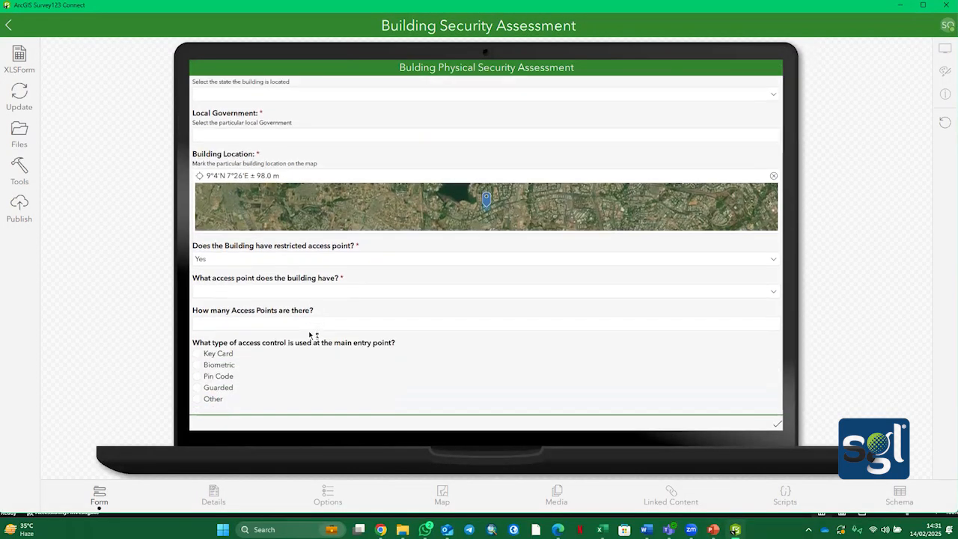
Test the preview's access point questions by choosing Gates and entering 2 as the number of access points
{"action": "left_click", "coordinate": [288, 292]}
{"action": "left_click", "coordinate": [213, 306]}
{"action": "left_click", "coordinate": [231, 327]}
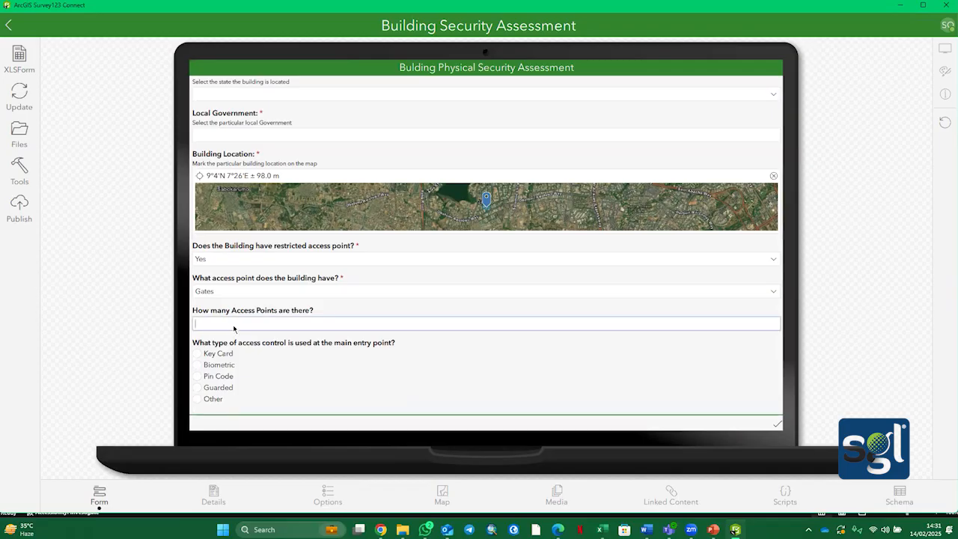
{"action": "type", "text": "2"}
{"action": "type", "text": "25"}
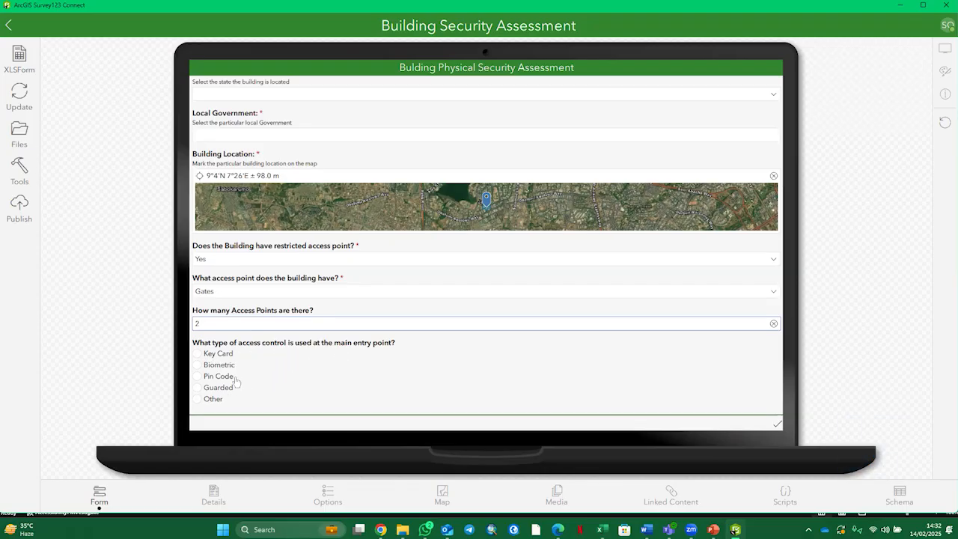
Test the main entry point access control options in the preview, ending with Other, and activate the Please Specify field
{"action": "left_click", "coordinate": [199, 354]}
{"action": "left_click", "coordinate": [198, 365]}
{"action": "left_click", "coordinate": [198, 377]}
{"action": "left_click", "coordinate": [199, 365]}
{"action": "left_click", "coordinate": [199, 400]}
{"action": "left_click", "coordinate": [228, 397]}
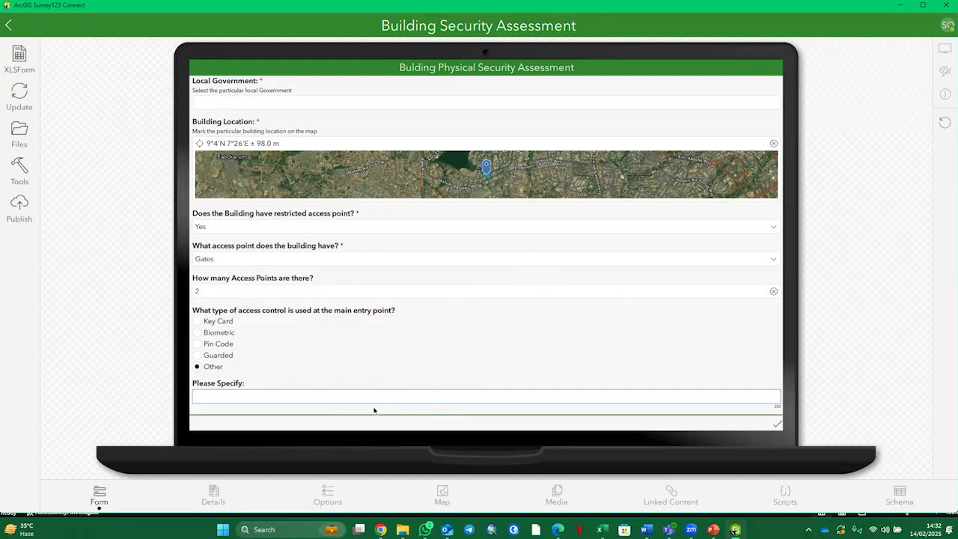
Switch to the DSA Intern Training Assessment Questions document in Word and review the remaining sections from Surveillance System to Overall Security Rating
{"action": "mouse_move", "coordinate": [713, 529]}
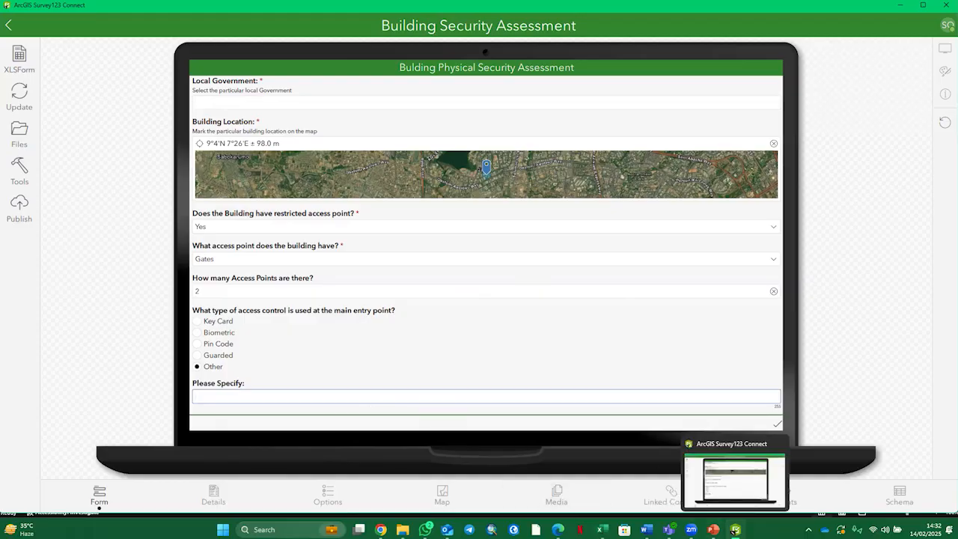
{"action": "mouse_move", "coordinate": [647, 529]}
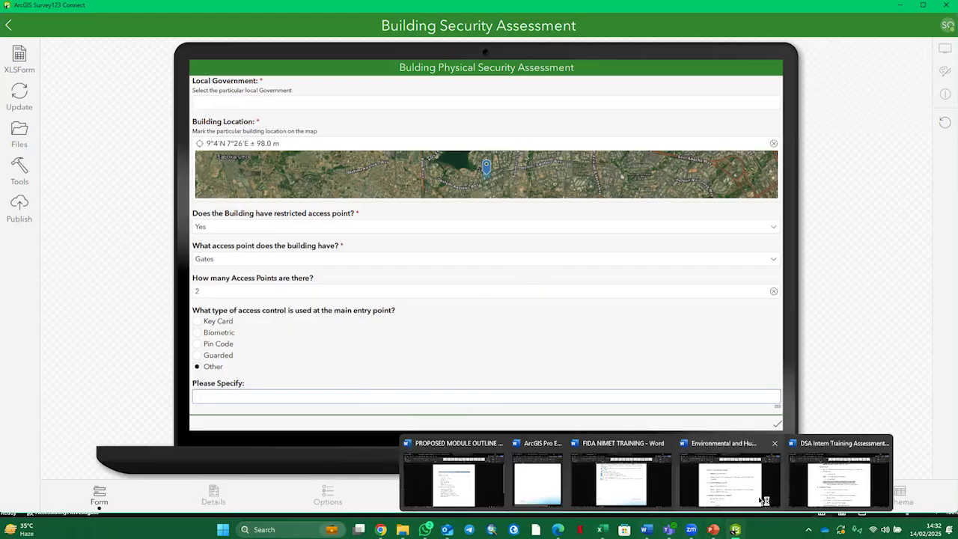
{"action": "left_click", "coordinate": [837, 479]}
{"action": "scroll", "coordinate": [390, 355], "scroll_direction": "down", "scroll_amount": 3}
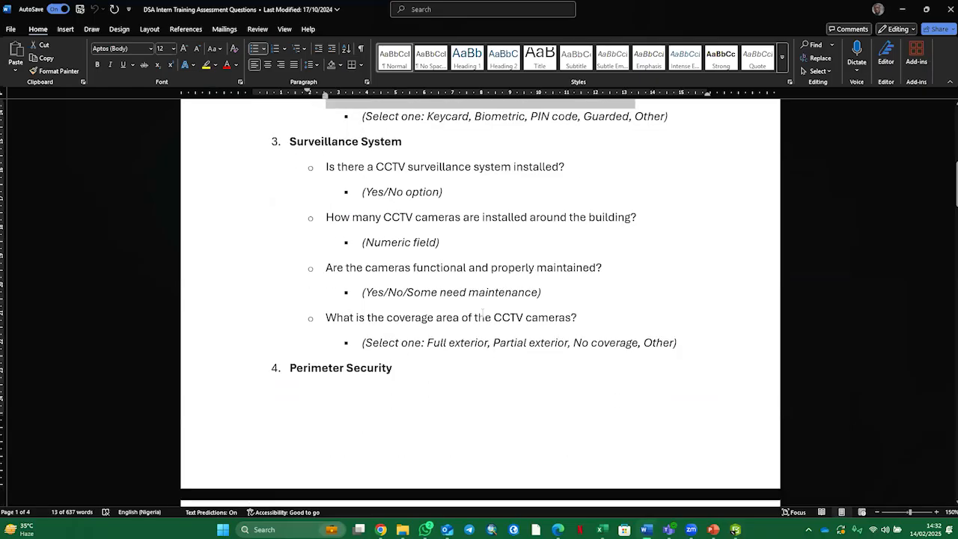
{"action": "scroll", "coordinate": [543, 306], "scroll_direction": "up", "scroll_amount": 2}
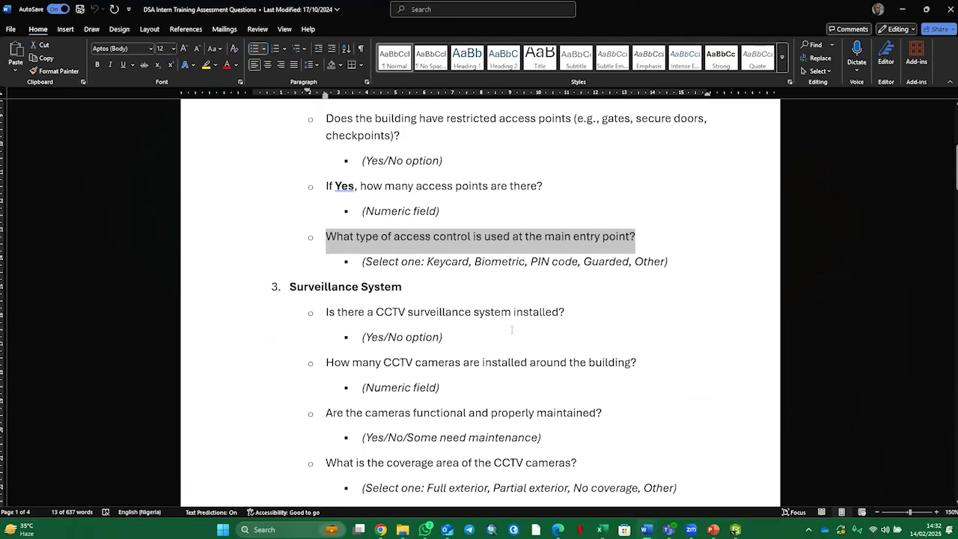
{"action": "scroll", "coordinate": [512, 329], "scroll_direction": "down", "scroll_amount": 2}
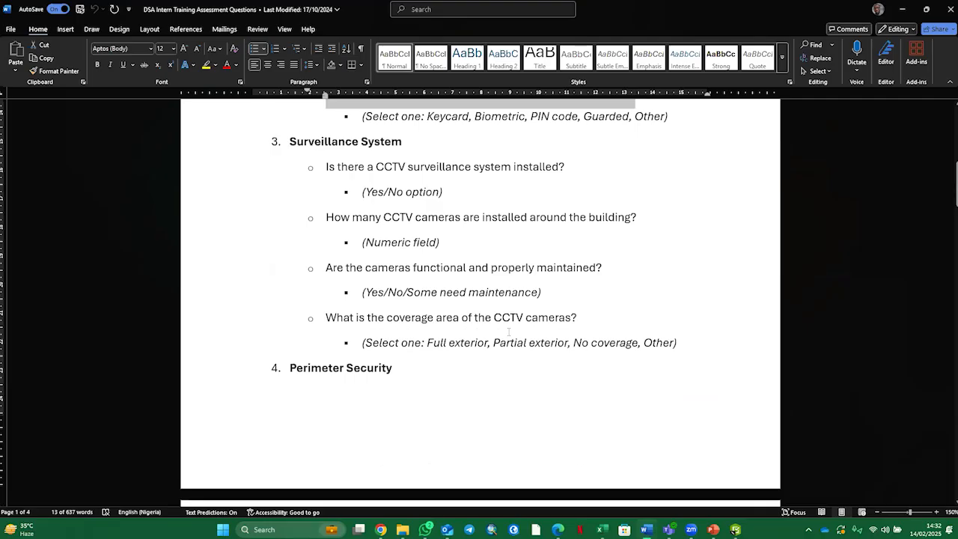
{"action": "scroll", "coordinate": [509, 339], "scroll_direction": "down", "scroll_amount": 6}
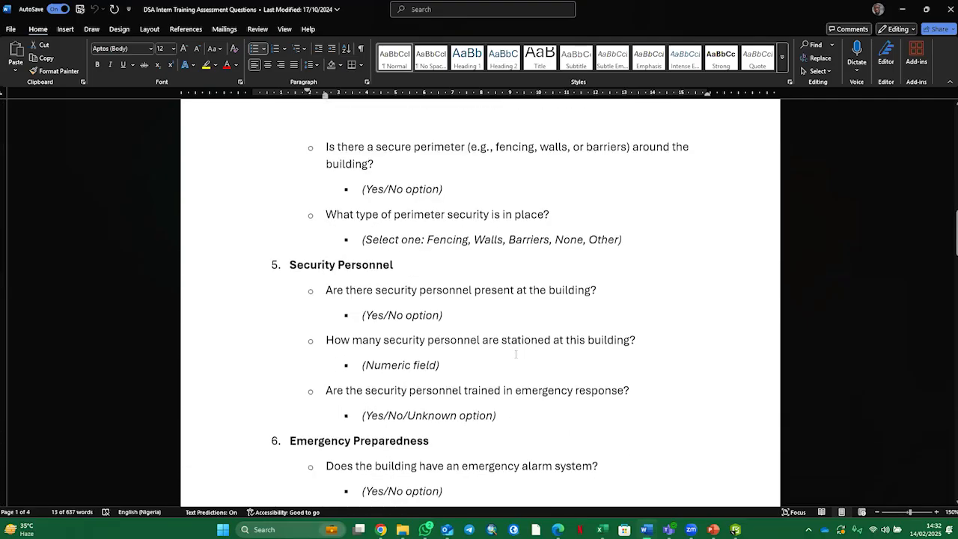
{"action": "scroll", "coordinate": [461, 329], "scroll_direction": "down", "scroll_amount": 4}
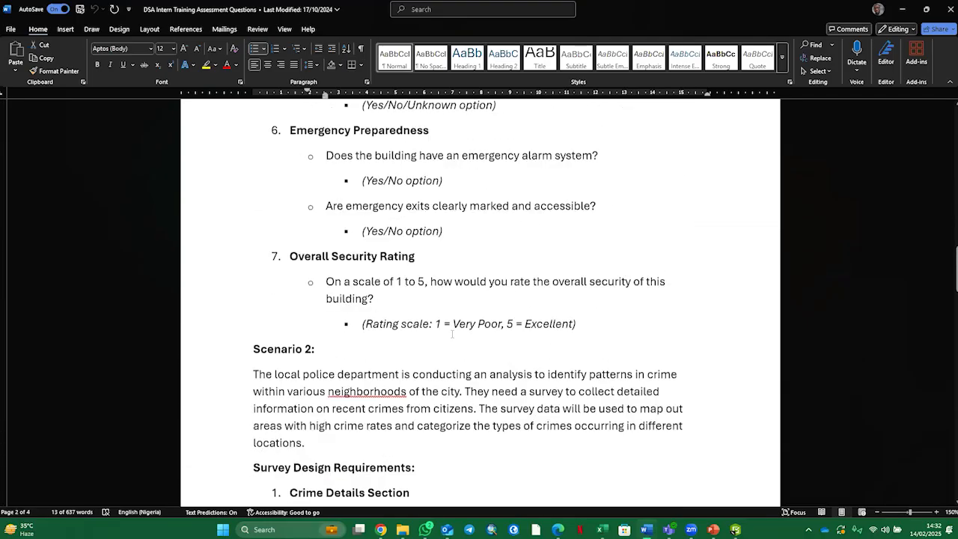
{"action": "scroll", "coordinate": [529, 310], "scroll_direction": "up", "scroll_amount": 2}
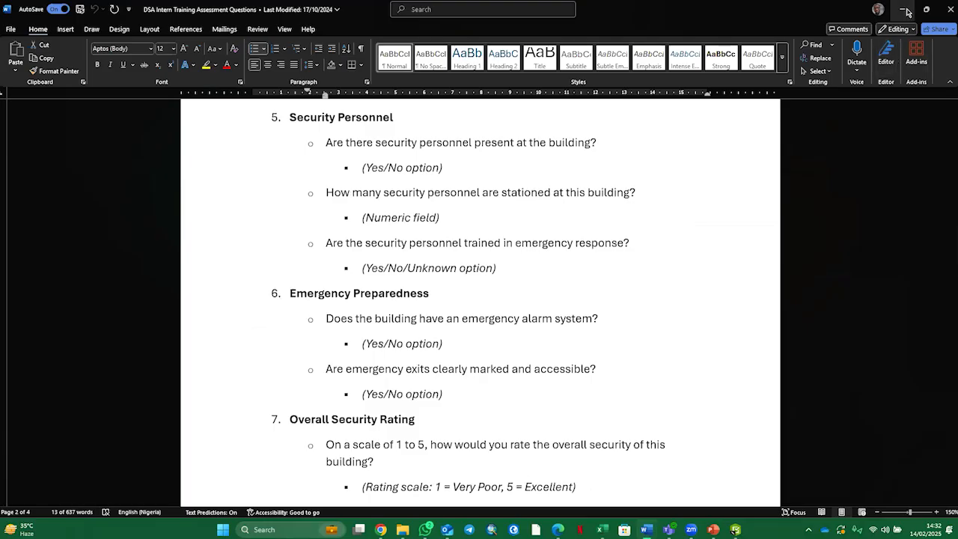